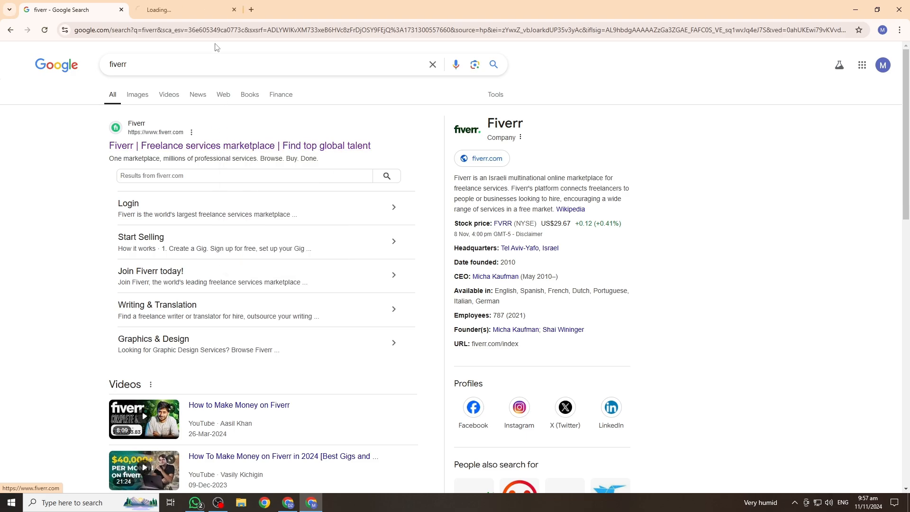
# Step: Close the Google search results and switch the Fiverr account to selling
pyautogui.click(121, 9)
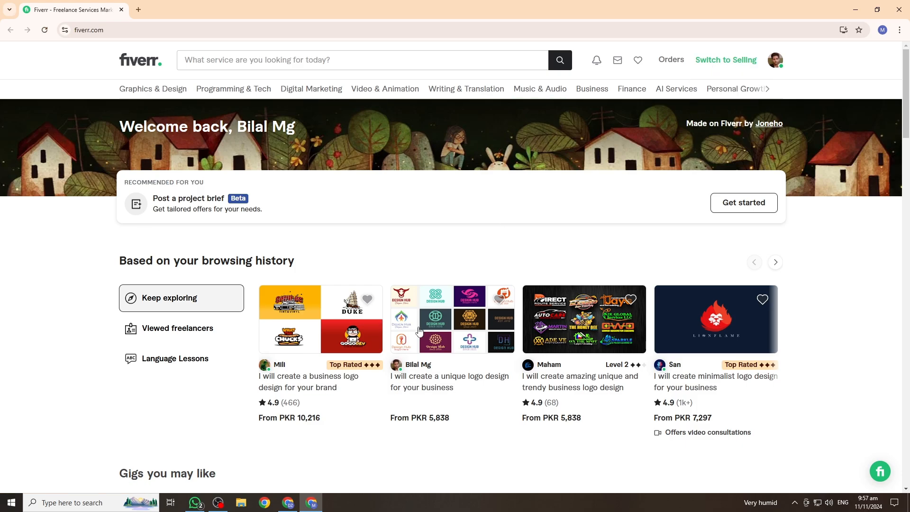
pyautogui.scroll(-9, 897, 144)
pyautogui.scroll(9, 638, 377)
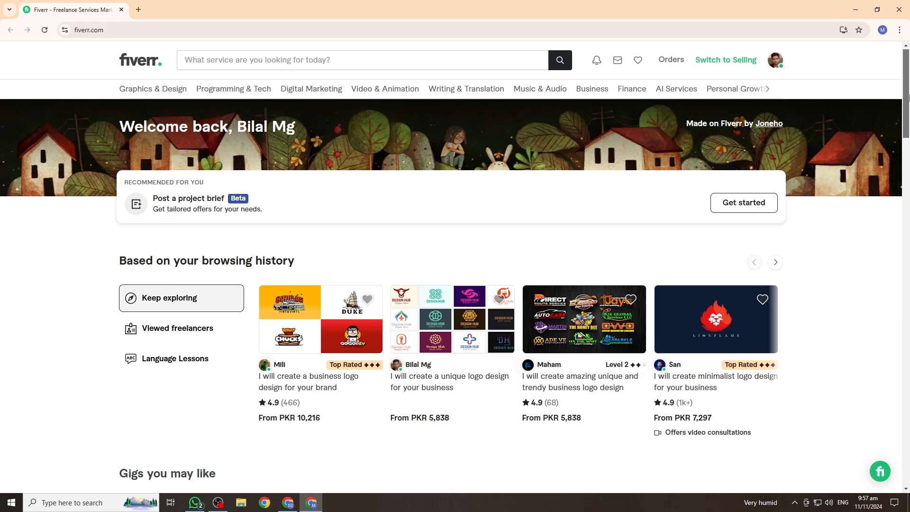
pyautogui.click(733, 63)
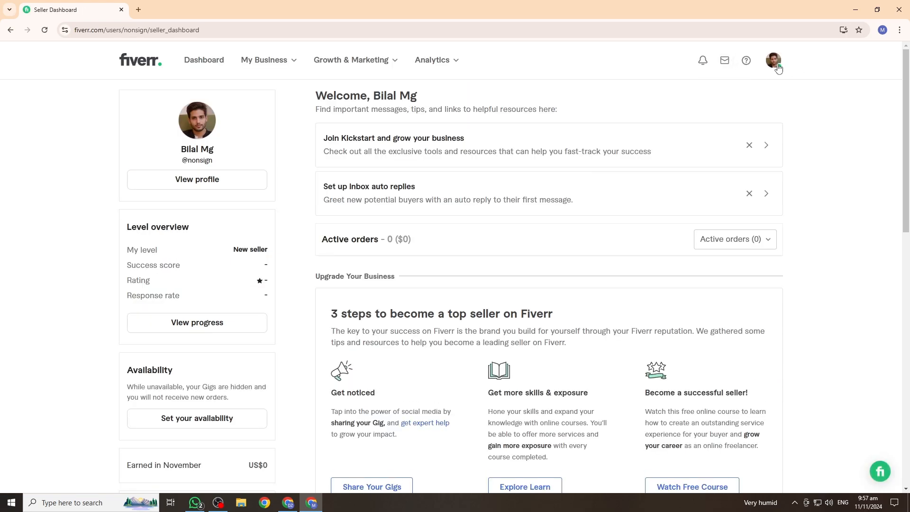
# Step: Open the seller profile and start creating a new Gig
pyautogui.click(779, 68)
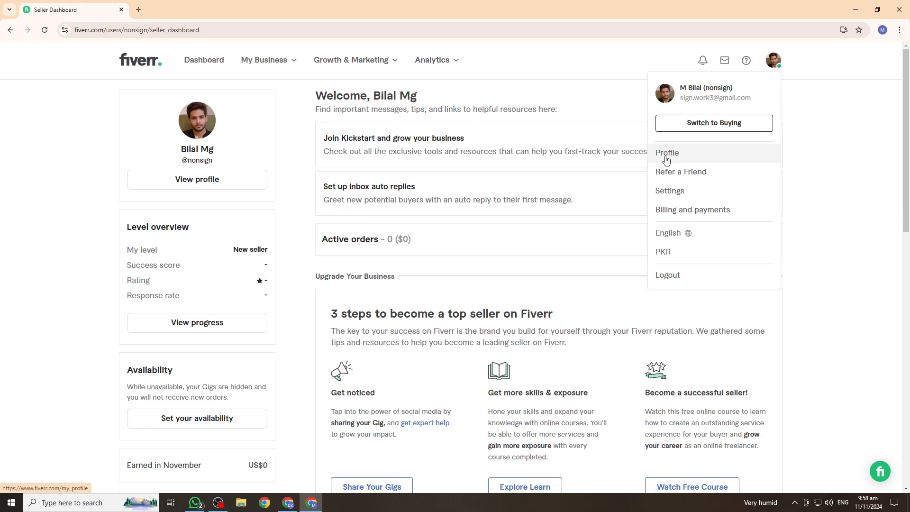
pyautogui.click(692, 158)
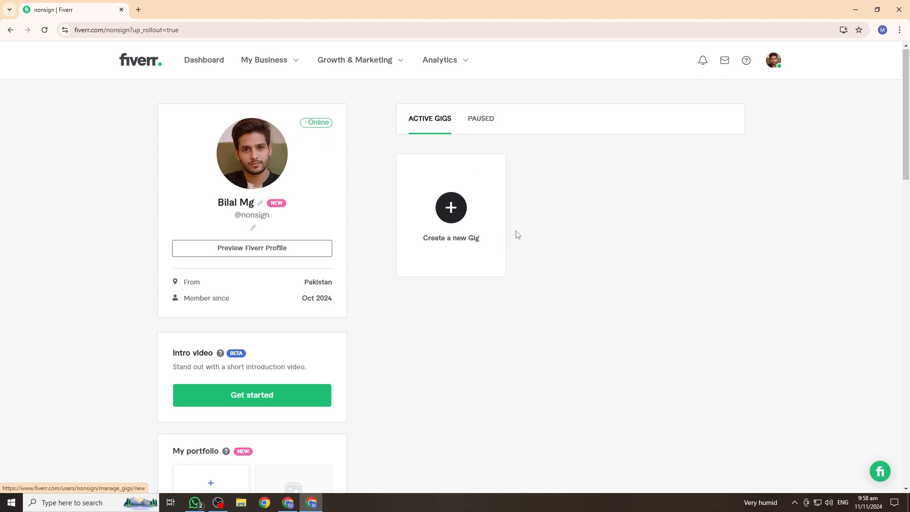
pyautogui.click(451, 214)
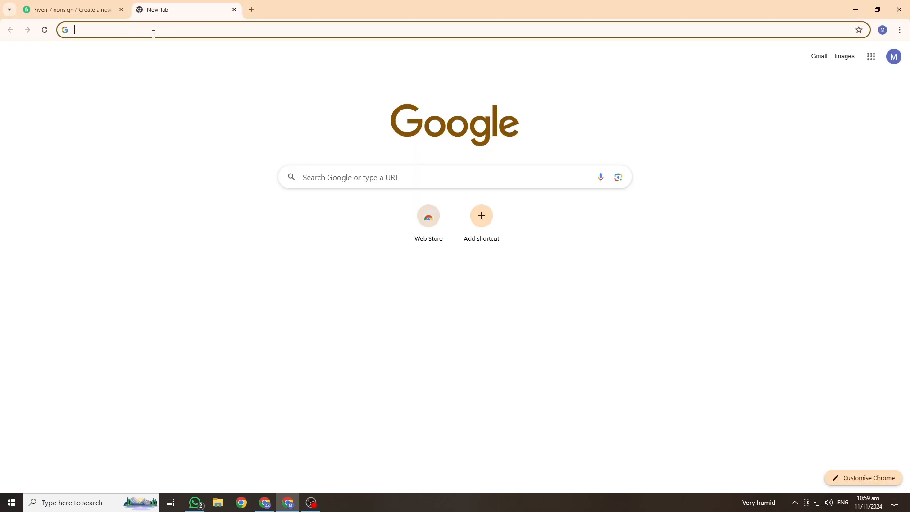
# Step: Search the web for "google", open google.com, search there for "fiverr" and open the Fiverr website
pyautogui.click(190, 36)
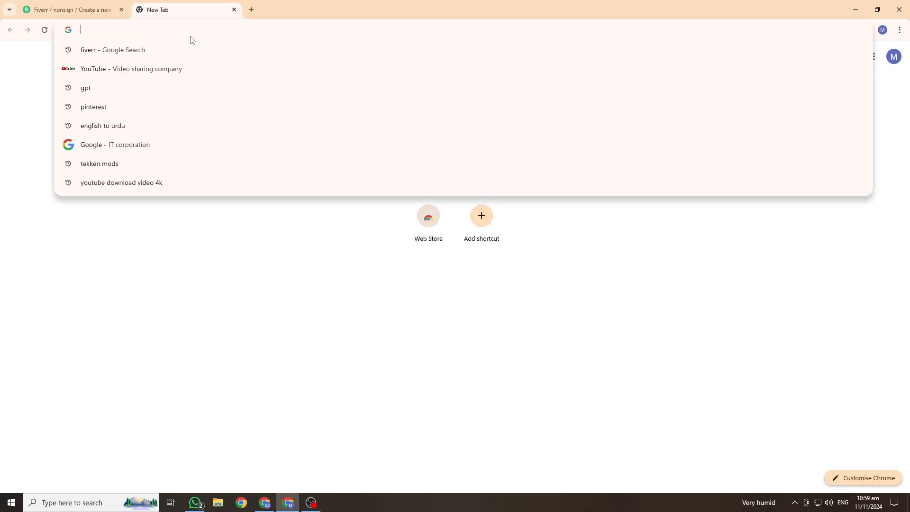
pyautogui.write('google')
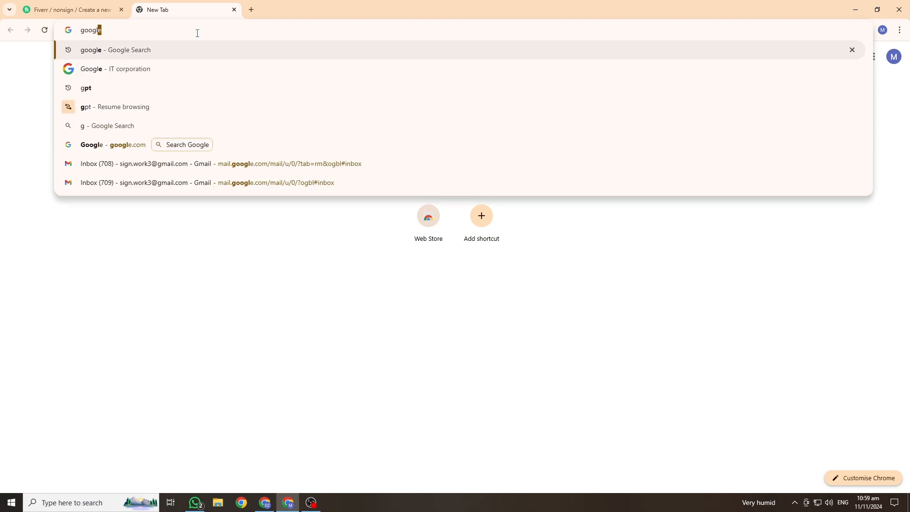
pyautogui.press('Return')
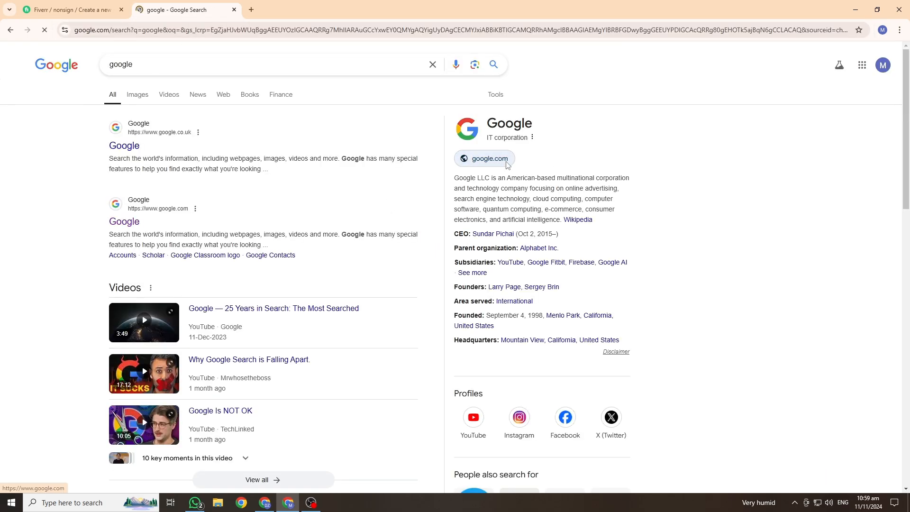
pyautogui.click(503, 160)
pyautogui.click(461, 228)
pyautogui.write('fiverr')
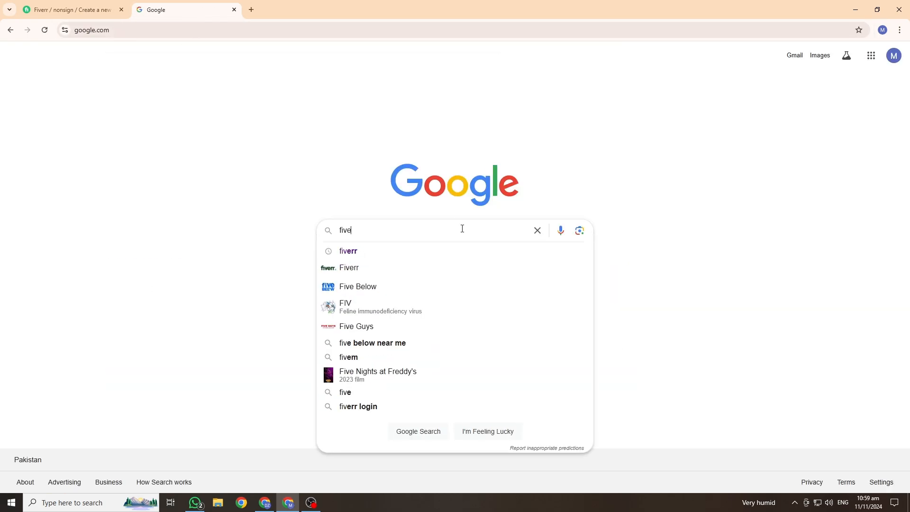
pyautogui.press('Return')
pyautogui.click(355, 151)
# Step: Switch the Fiverr account to buying and open the Logo Design category under Graphics & Design
pyautogui.click(773, 60)
pyautogui.click(714, 116)
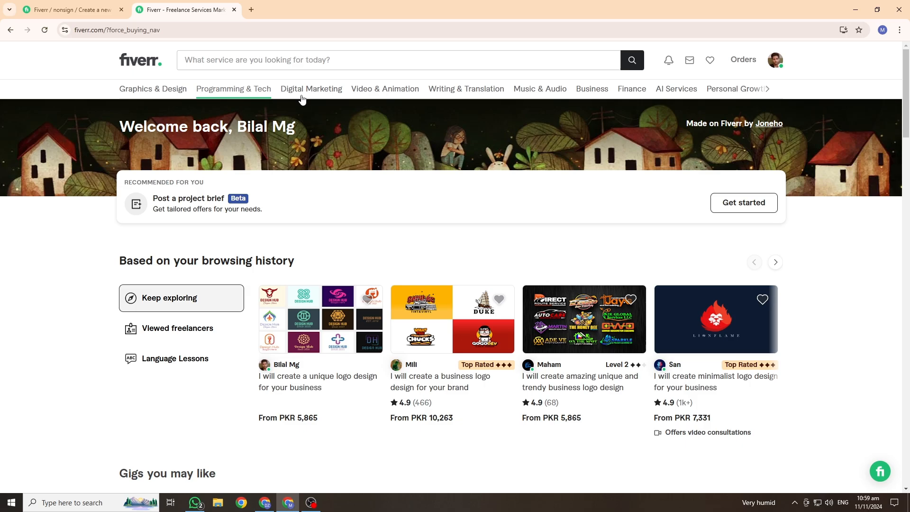
pyautogui.moveTo(125, 95)
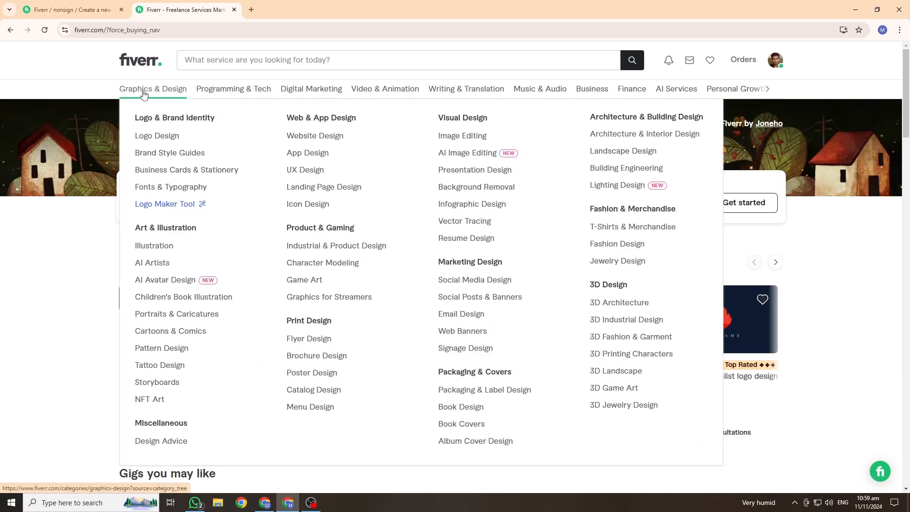
pyautogui.click(165, 138)
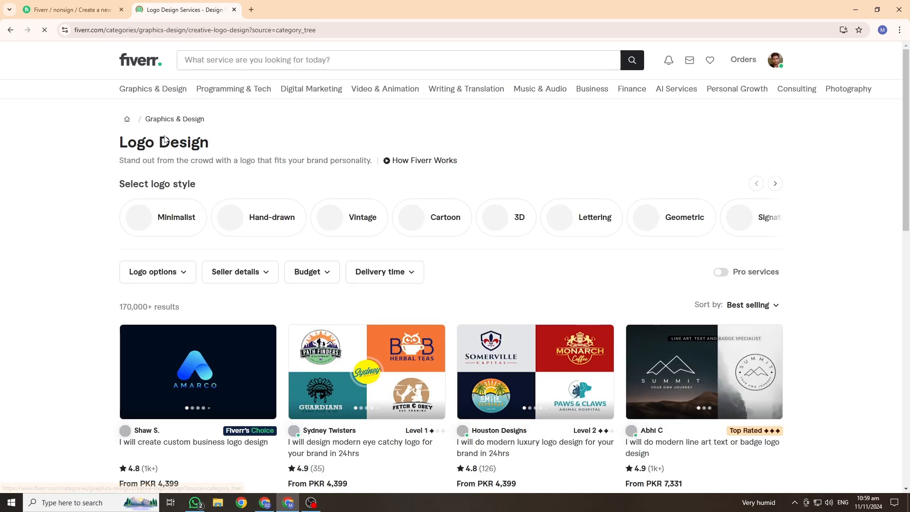
# Step: Open the Gigs "create a business logo design for your brand" and "create amazing unique and trendy business logo design" in separate new tabs
pyautogui.scroll(-2, 184, 195)
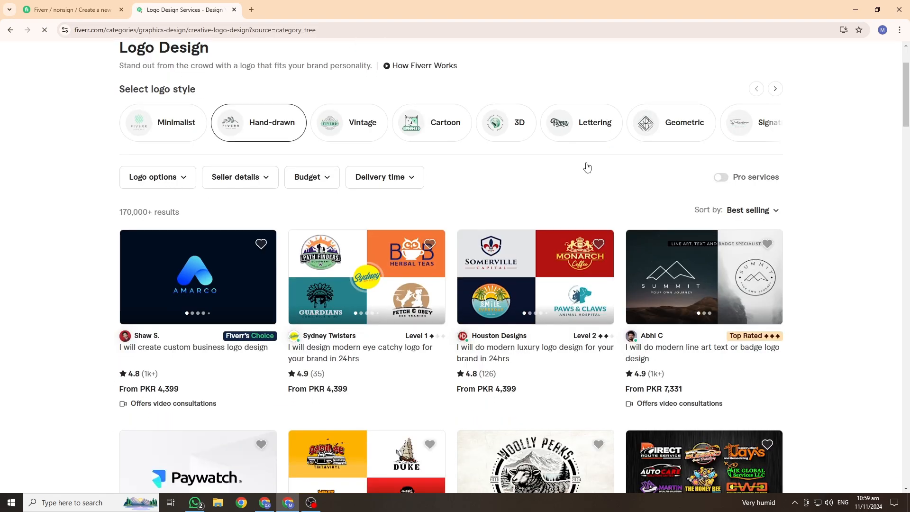
pyautogui.scroll(-3, 422, 374)
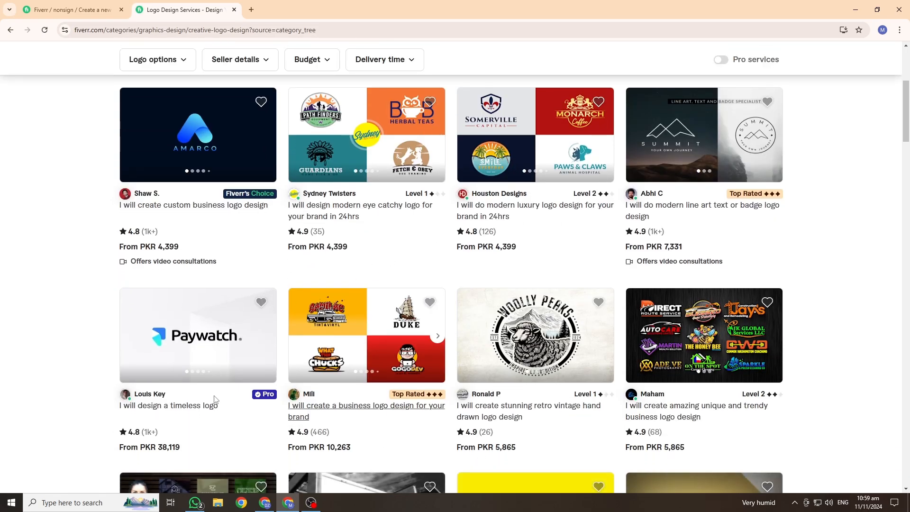
pyautogui.scroll(-2, 825, 344)
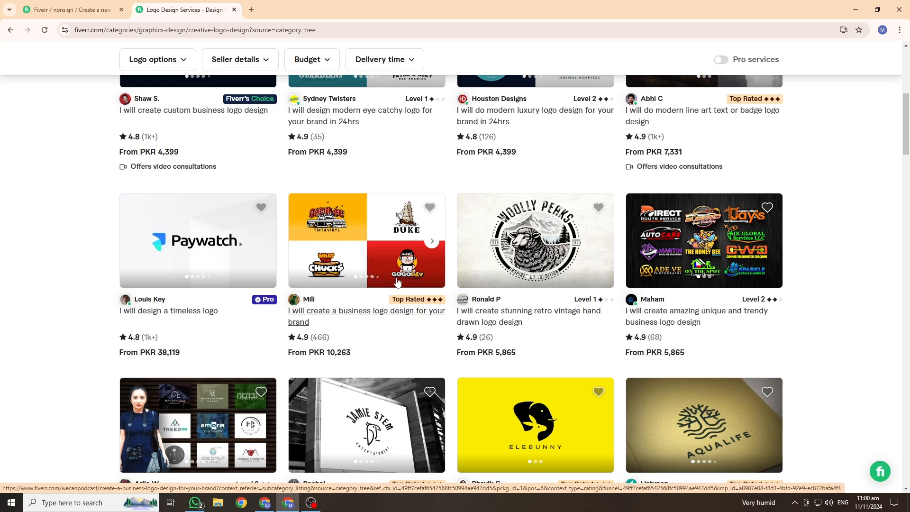
pyautogui.scroll(-1, 367, 290)
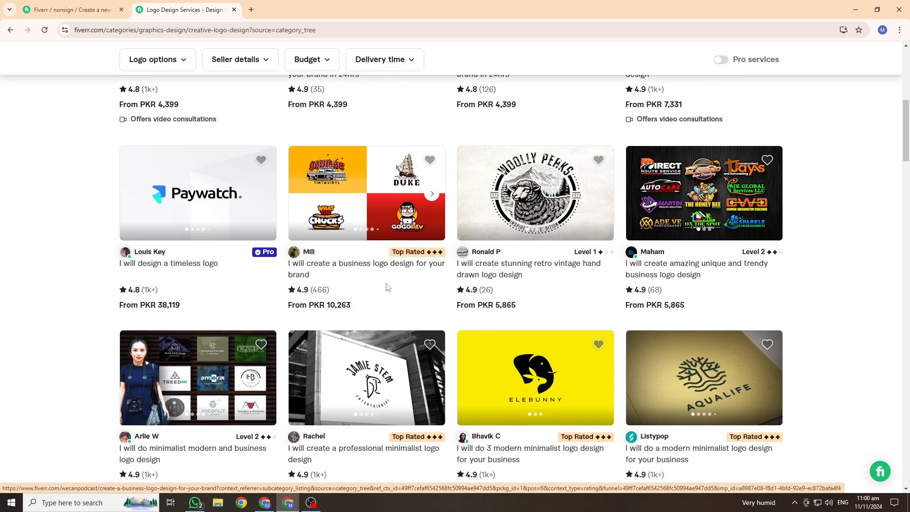
pyautogui.rightClick(304, 275)
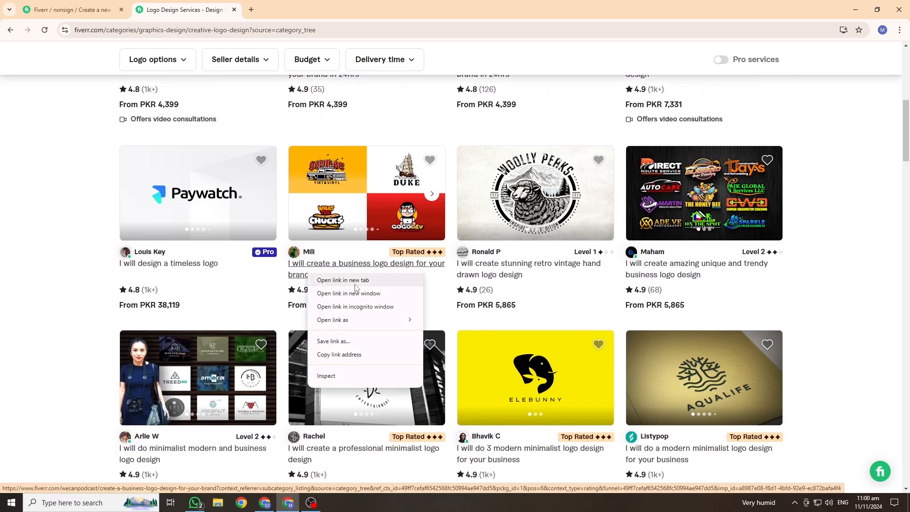
pyautogui.click(353, 280)
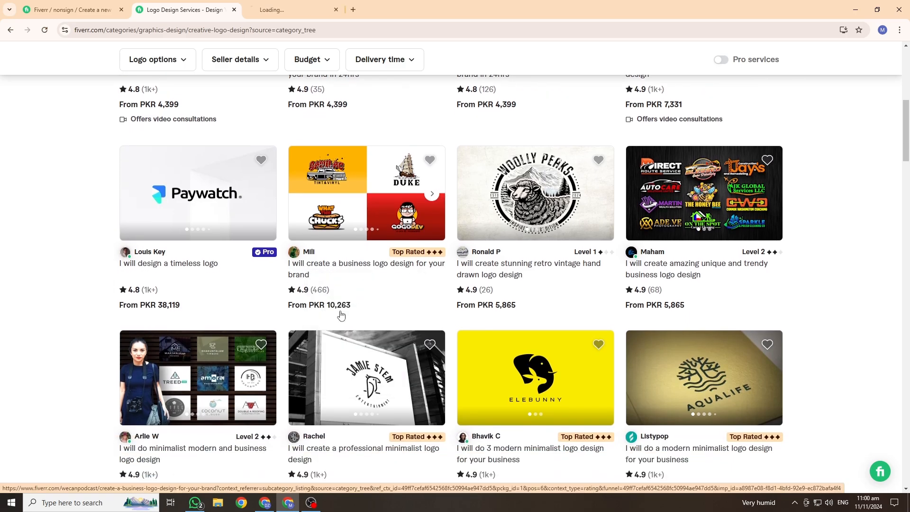
pyautogui.rightClick(678, 274)
pyautogui.click(705, 282)
# Step: View both opened logo Gigs, return to the new Gig form and close the Logo Design category listing
pyautogui.hotkey('ctrl', 'Tab')
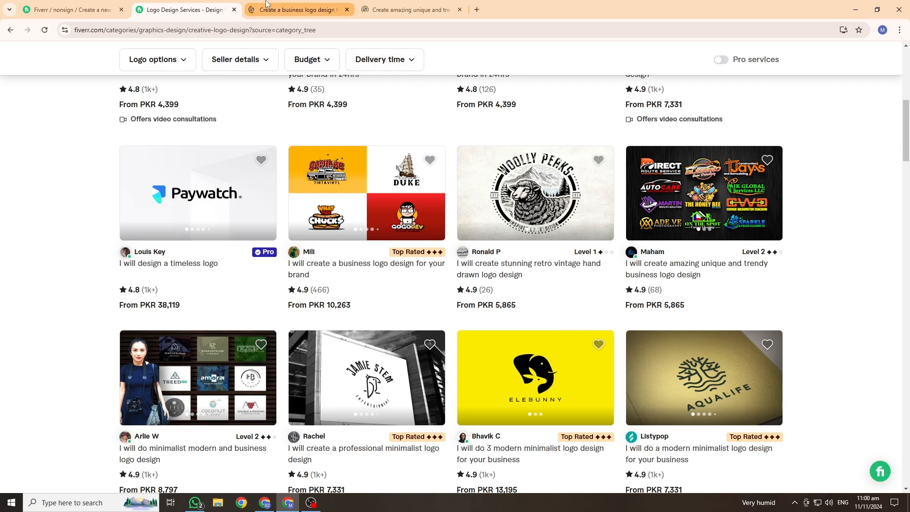
pyautogui.click(385, 5)
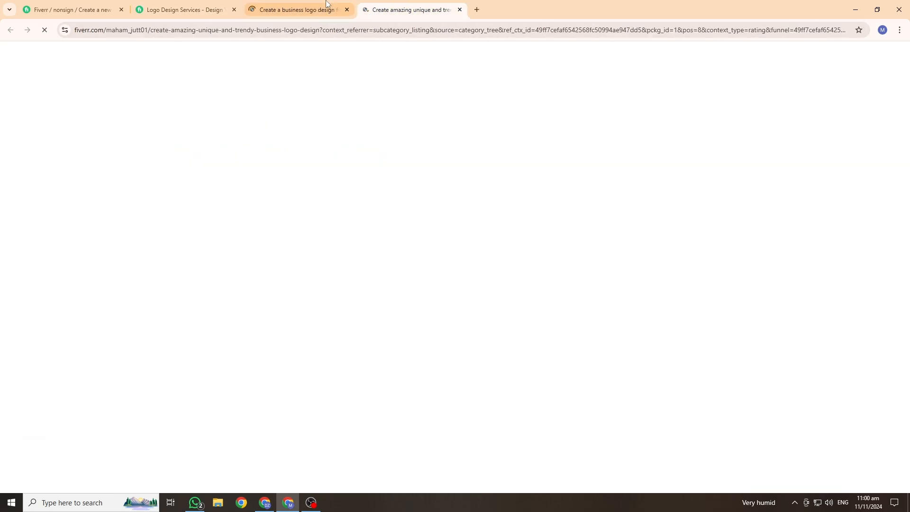
pyautogui.click(323, 5)
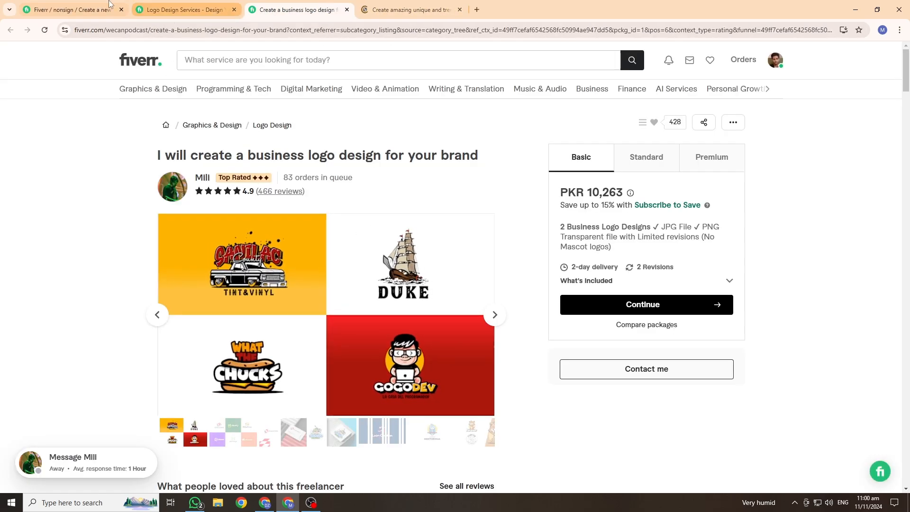
pyautogui.click(76, 10)
pyautogui.click(235, 9)
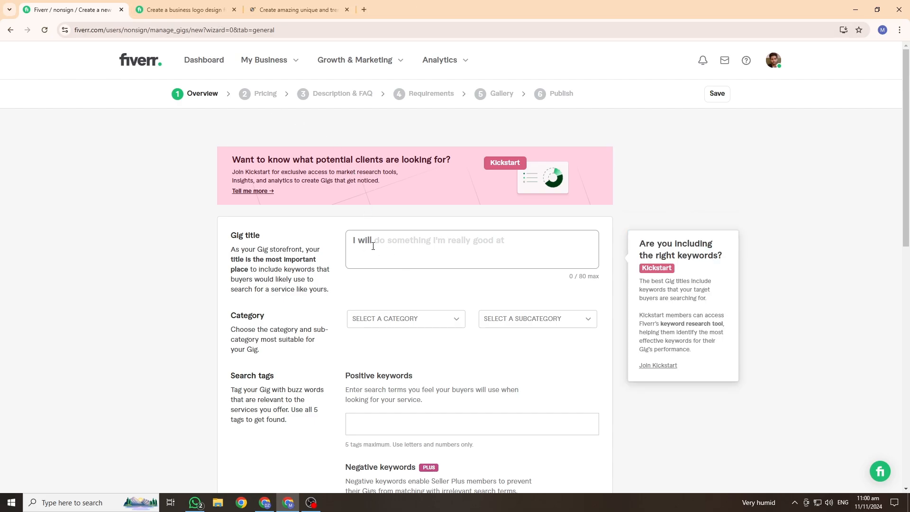
# Step: Compare the titles of the two opened logo design Gigs for wording and keywords
pyautogui.hotkey('ctrl', 'Tab')
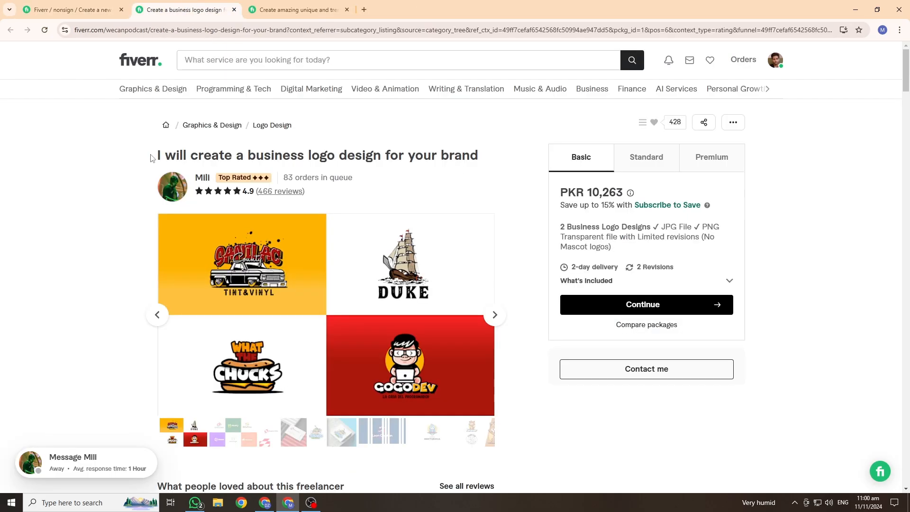
pyautogui.moveTo(151, 158); pyautogui.dragTo(344, 157)
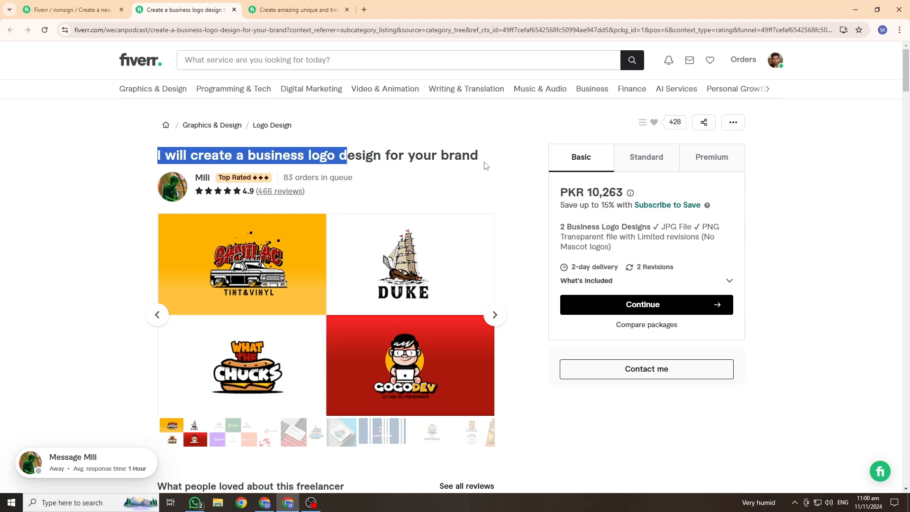
pyautogui.hotkey('ctrl', 'Tab')
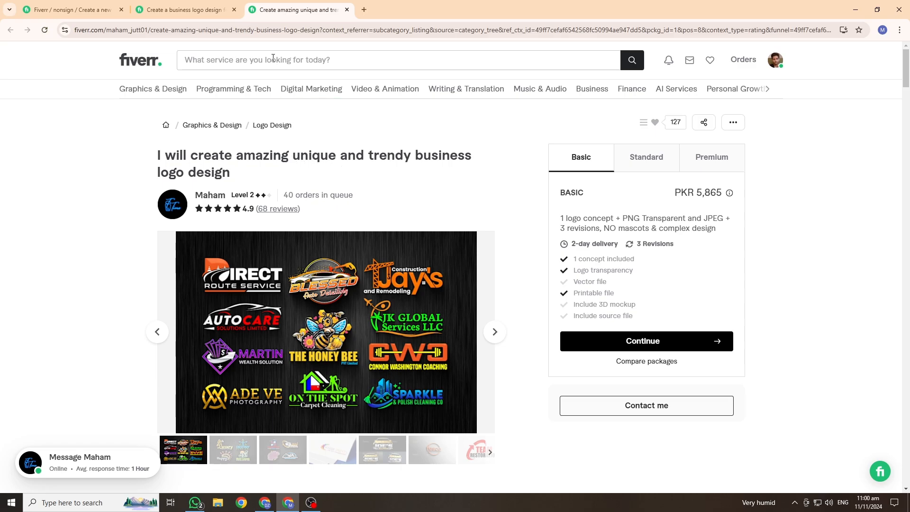
pyautogui.hotkey('ctrl', 'shift', 'Tab')
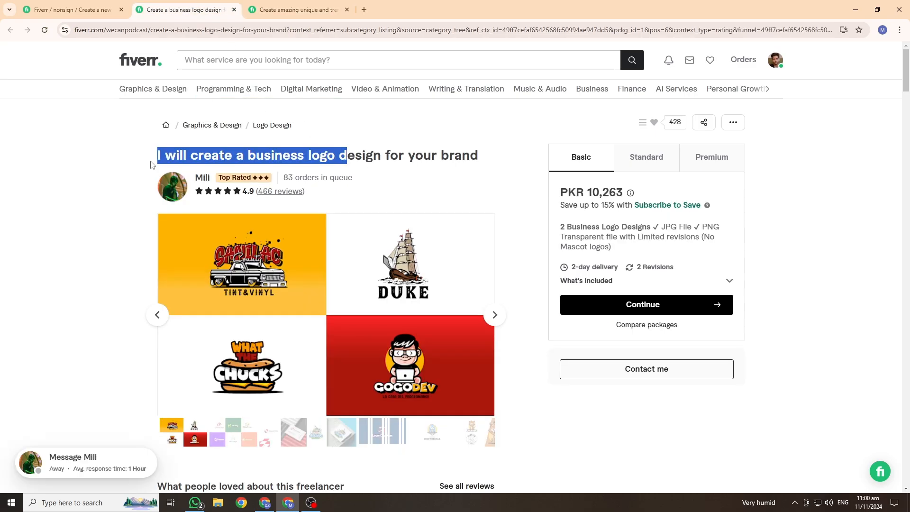
pyautogui.hotkey('ctrl', 'Tab')
pyautogui.hotkey('ctrl', 'shift', 'Tab')
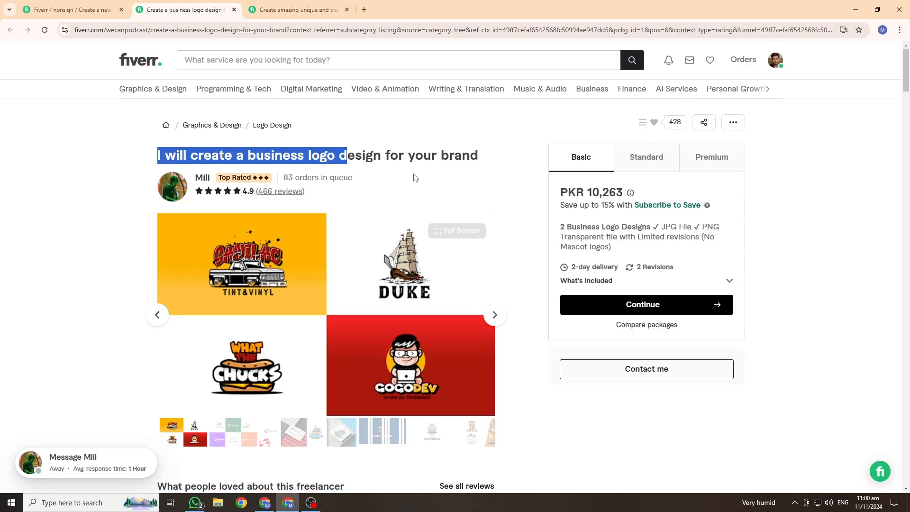
pyautogui.click(447, 155)
pyautogui.hotkey('ctrl', 'Tab')
pyautogui.hotkey('ctrl', 'shift', 'Tab')
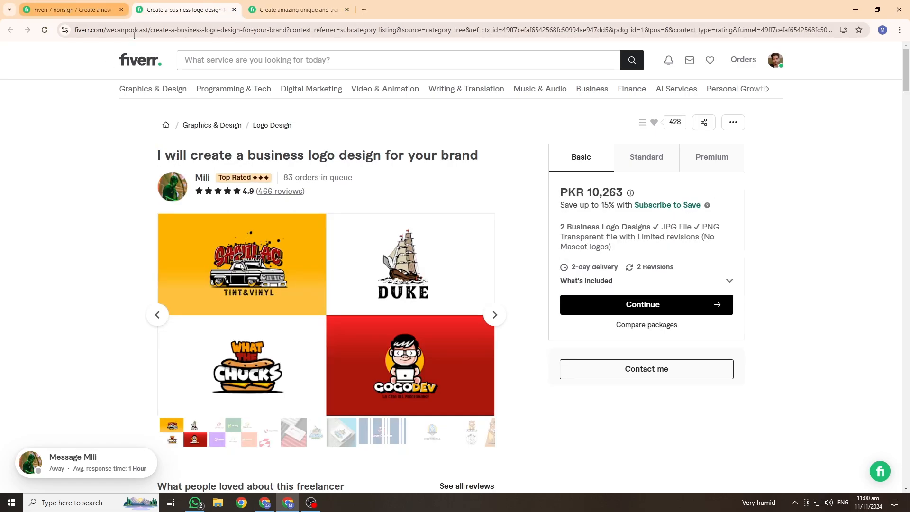
# Step: Complete the new Gig's title with "create a unique logo design for your business" and check it against the two reference Gigs
pyautogui.click(100, 6)
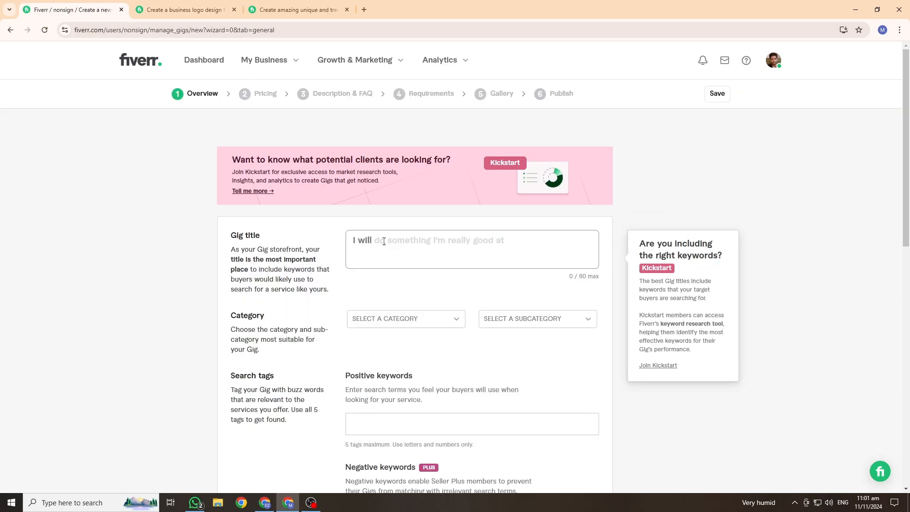
pyautogui.write('create a unique logo design for your business')
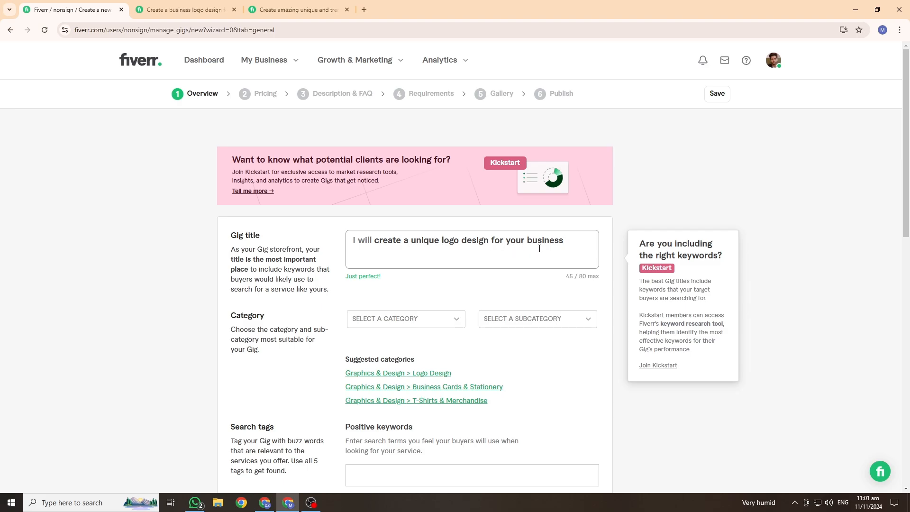
pyautogui.click(185, 10)
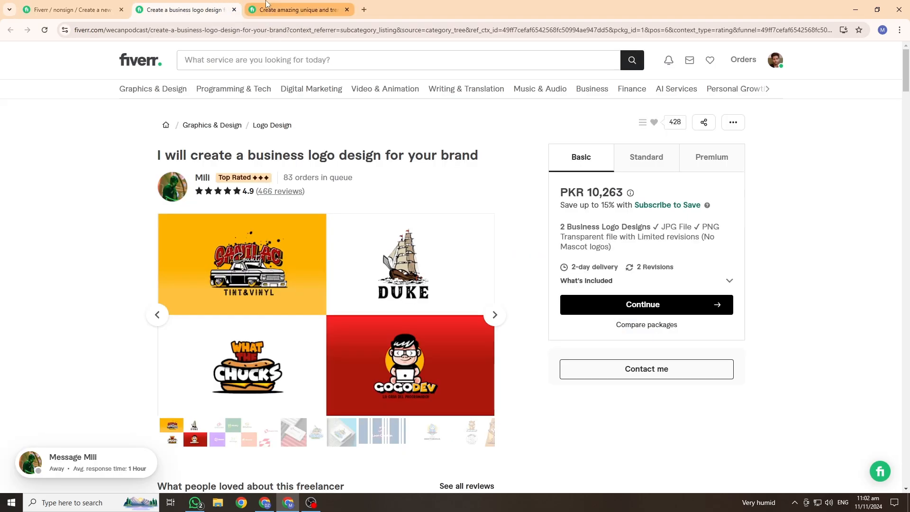
pyautogui.click(296, 10)
pyautogui.click(185, 10)
pyautogui.click(73, 9)
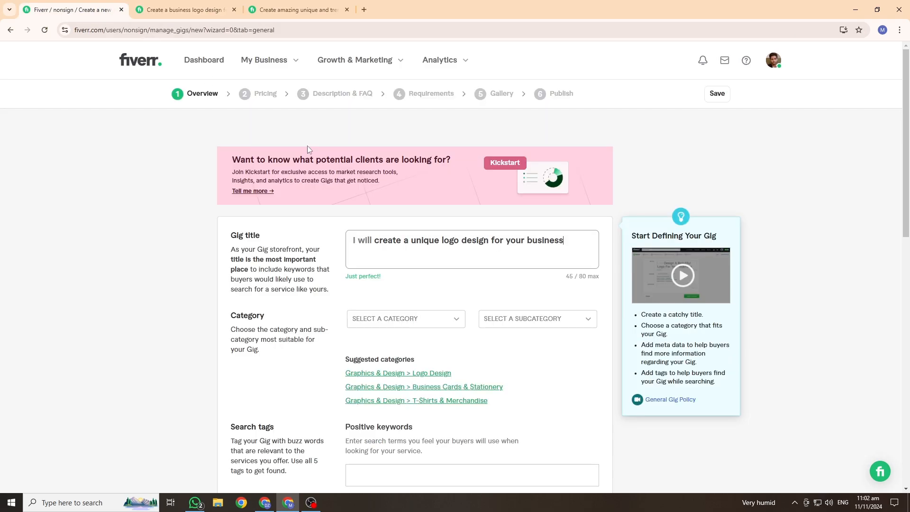
# Step: Set the Gig's category to Graphics & Design and its subcategory to Logo Design
pyautogui.scroll(-1, 376, 278)
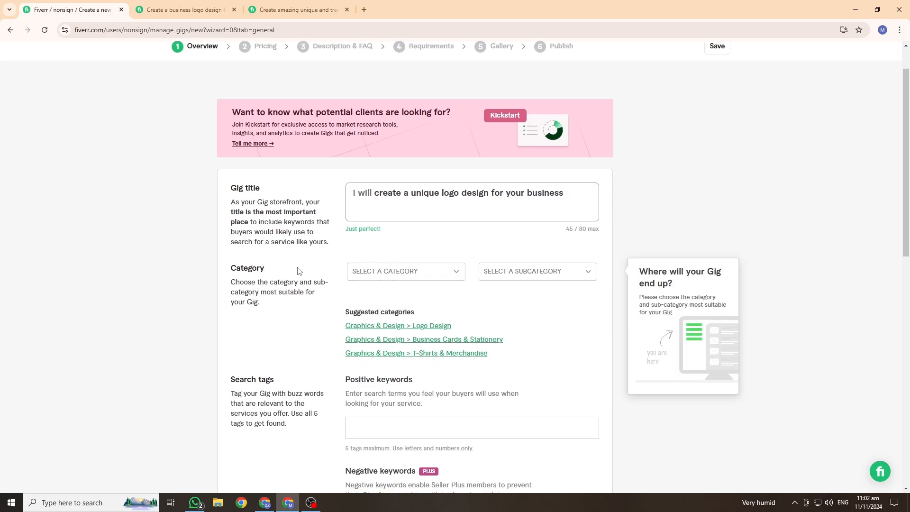
pyautogui.scroll(-1, 260, 229)
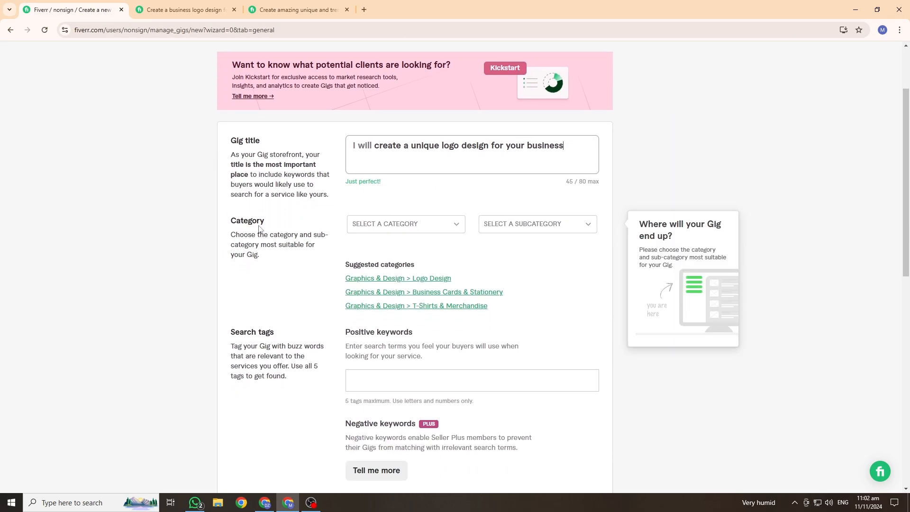
pyautogui.click(440, 229)
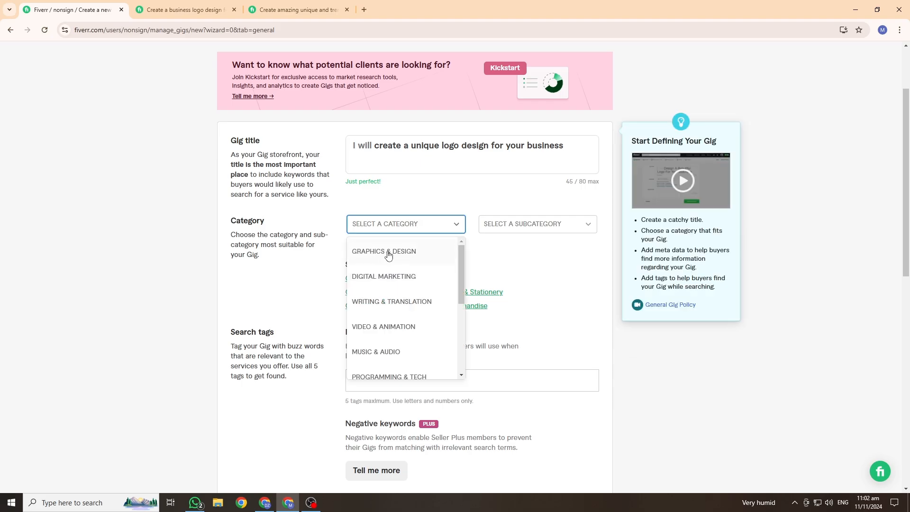
pyautogui.click(388, 252)
pyautogui.click(534, 225)
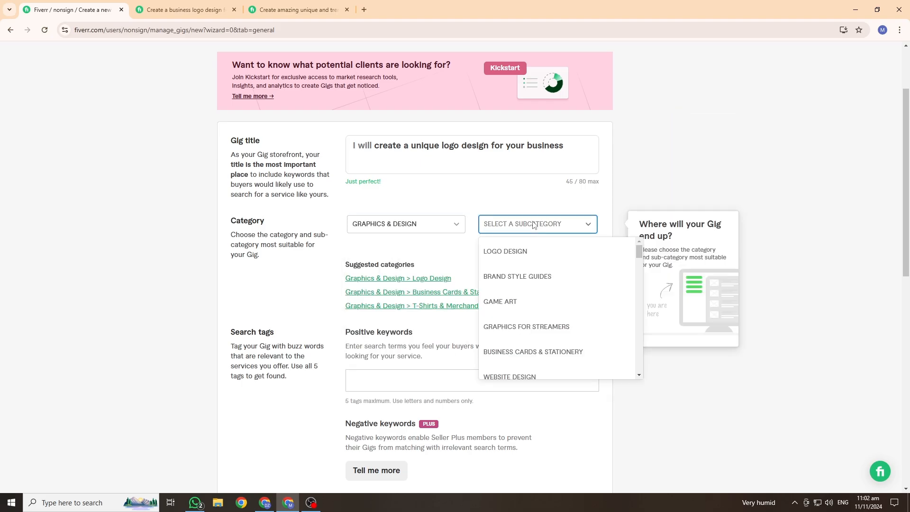
pyautogui.click(507, 254)
# Step: In the Gig metadata, choose Minimalist as the logo style and Monogram and Wordmark as the logo types
pyautogui.scroll(-2, 566, 285)
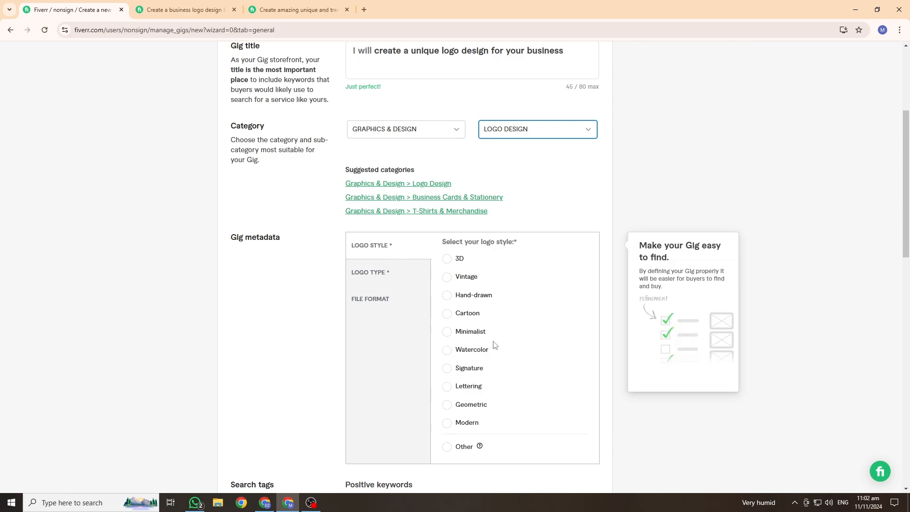
pyautogui.click(447, 332)
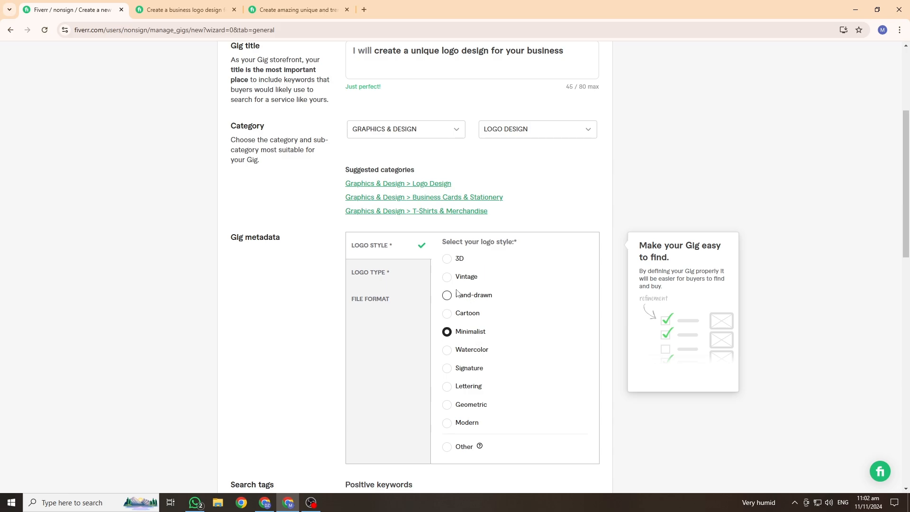
pyautogui.click(375, 275)
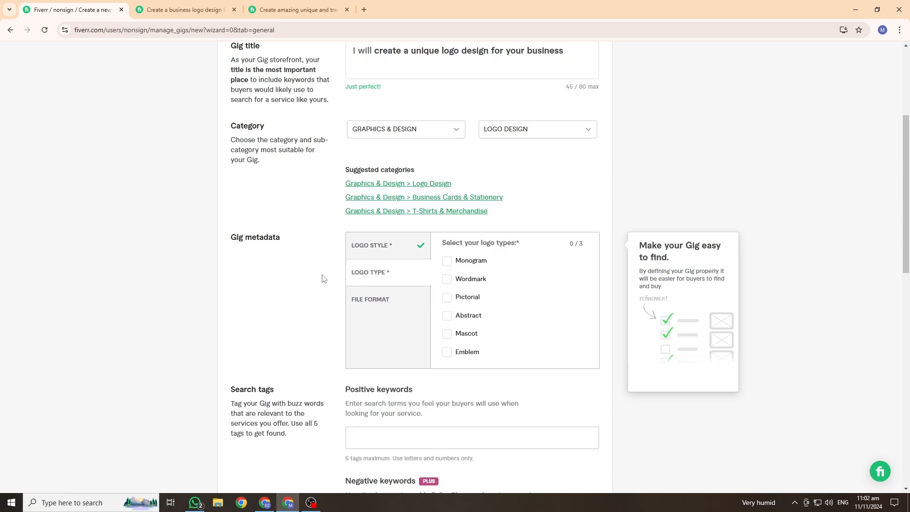
pyautogui.click(446, 262)
pyautogui.click(470, 284)
# Step: Select JPG, PDF, PNG and PSD as the file formats provided in the Gig metadata
pyautogui.click(389, 303)
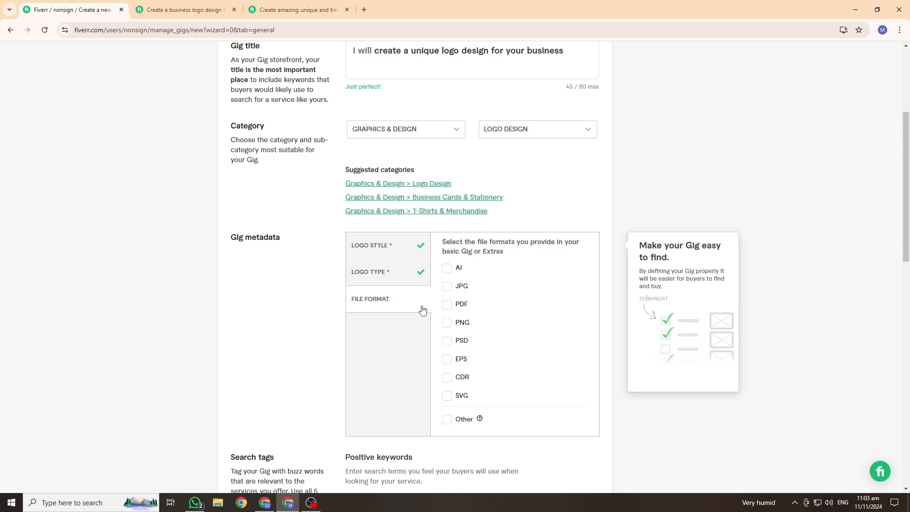
pyautogui.scroll(-1, 474, 303)
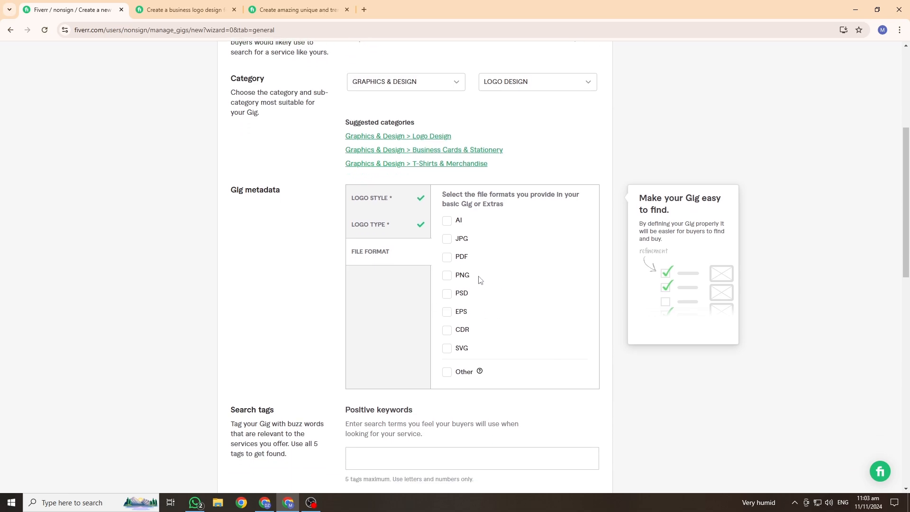
pyautogui.click(448, 242)
pyautogui.click(448, 277)
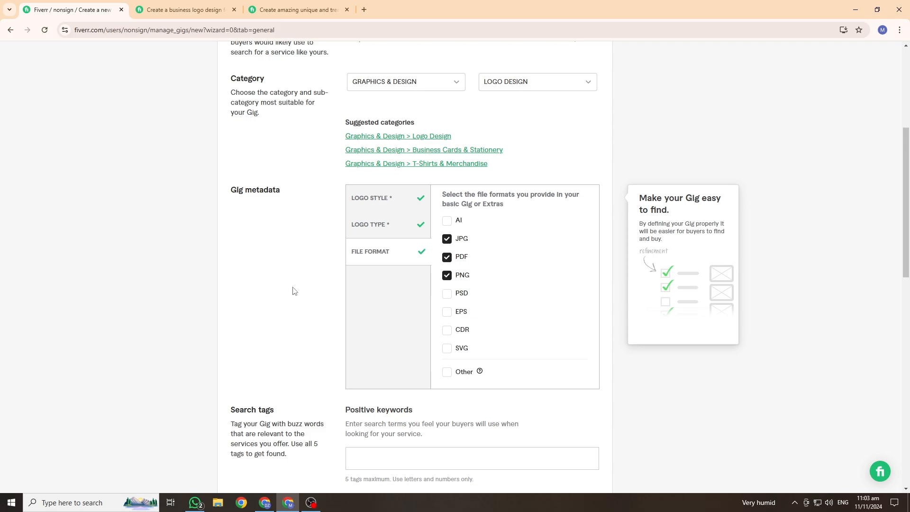
pyautogui.click(448, 294)
# Step: Add the positive keywords "logo design", "business logo" and "business logo design" as the Gig's search tags
pyautogui.scroll(-2, 509, 315)
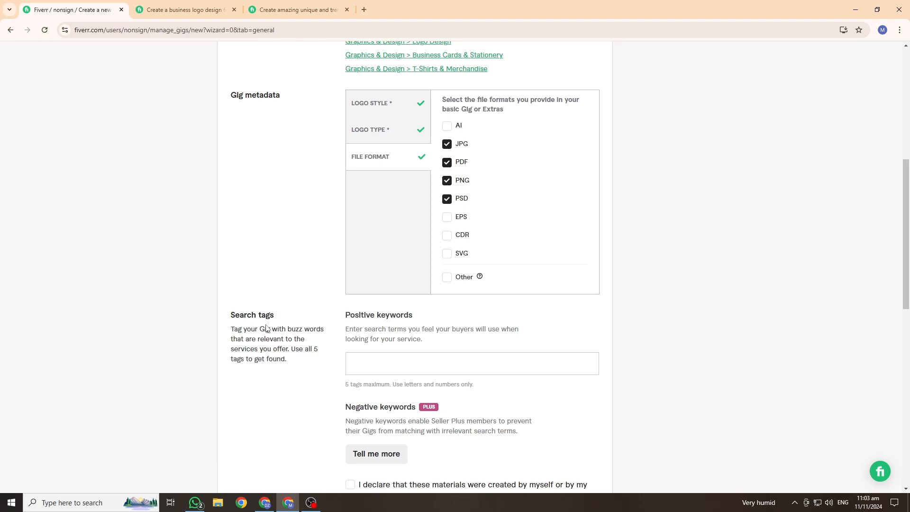
pyautogui.scroll(4, 439, 149)
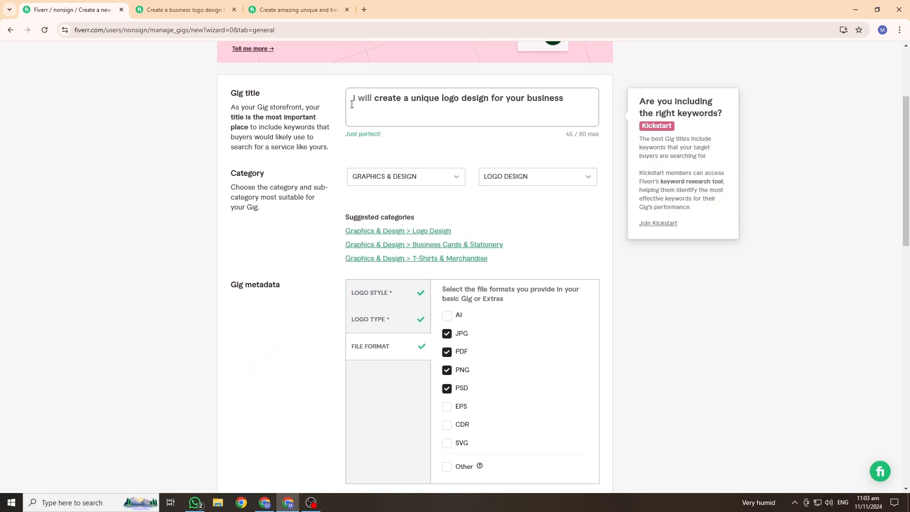
pyautogui.scroll(-5, 562, 335)
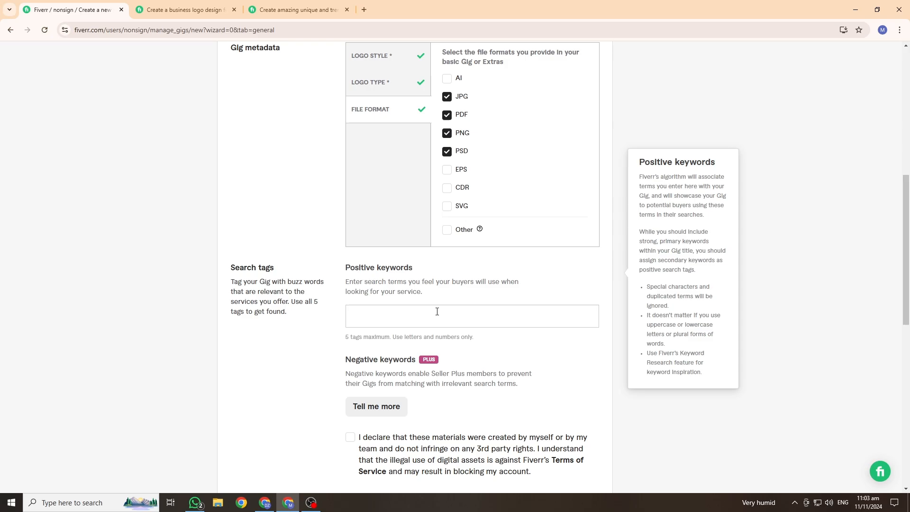
pyautogui.click(389, 312)
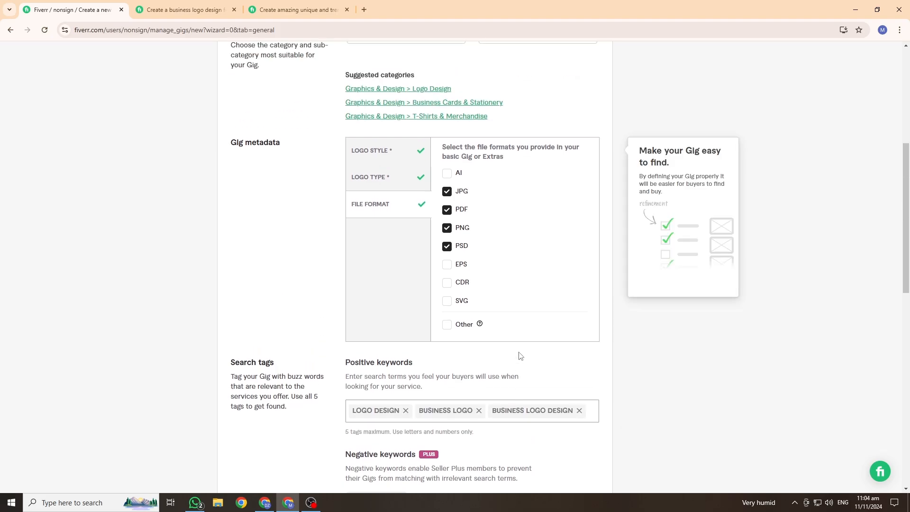
# Step: Accept the declaration that the materials are original, then save the Gig overview and continue to pricing
pyautogui.scroll(-3, 581, 388)
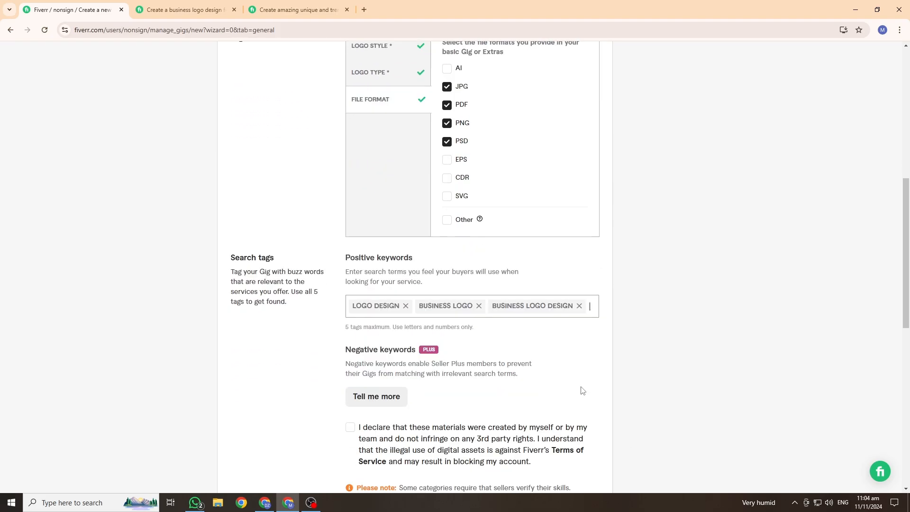
pyautogui.scroll(-2, 443, 403)
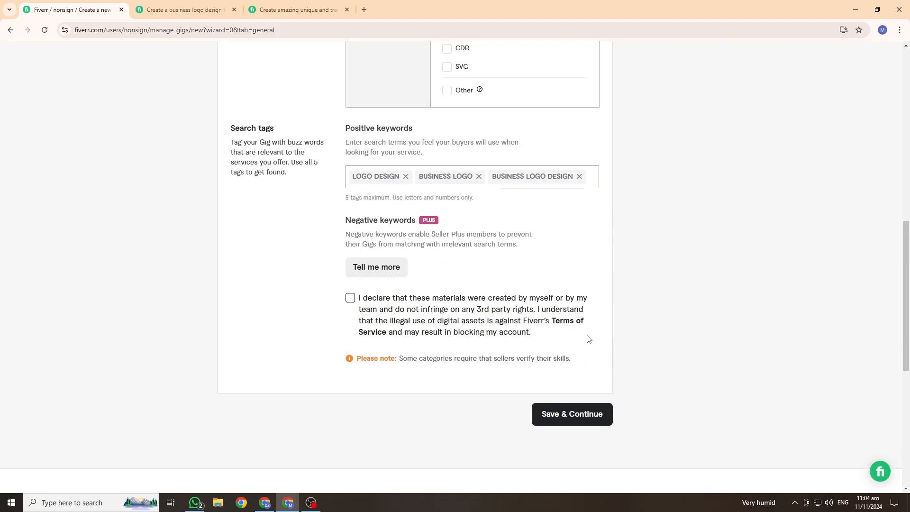
pyautogui.scroll(2, 587, 338)
pyautogui.scroll(-2, 569, 342)
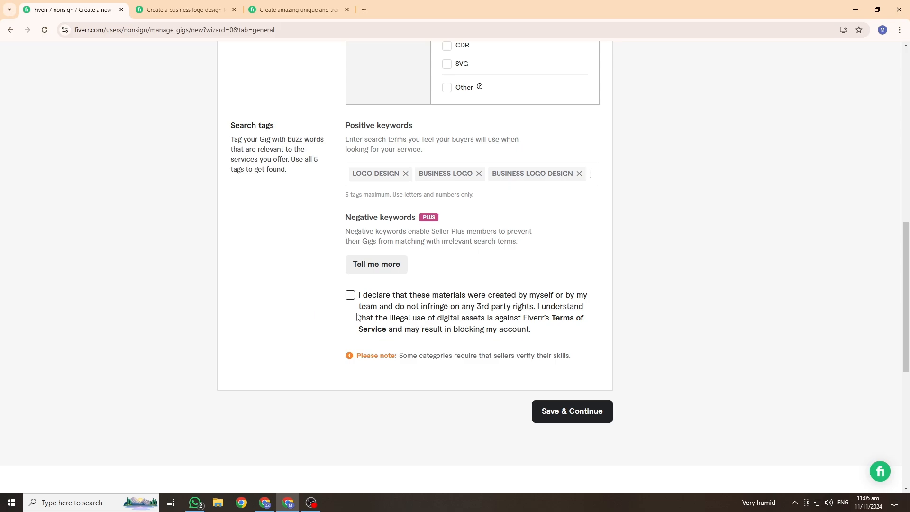
pyautogui.click(350, 296)
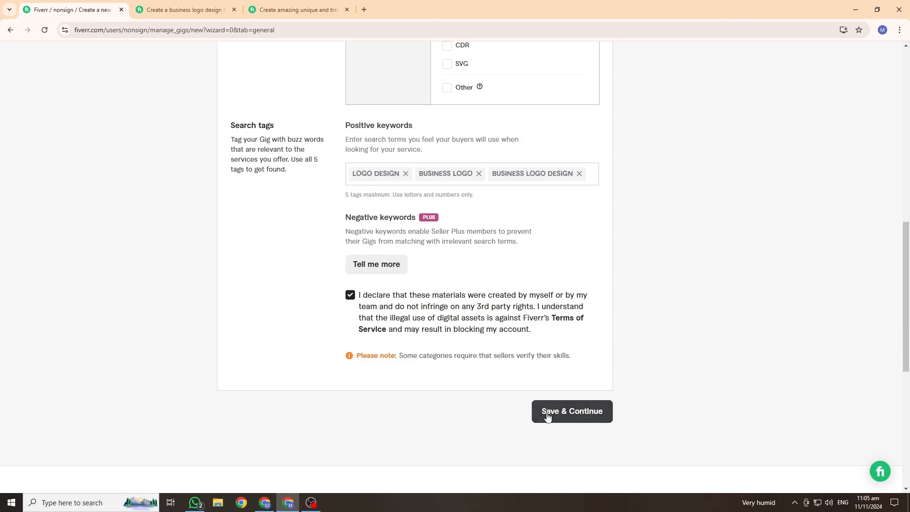
pyautogui.click(591, 416)
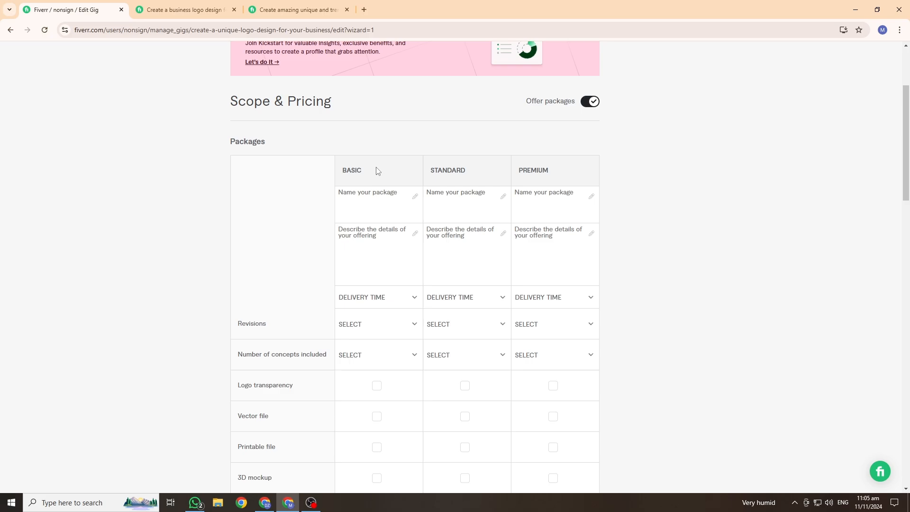
# Step: Enter "Basic" as the name of the Basic package
pyautogui.moveTo(378, 171); pyautogui.dragTo(343, 169)
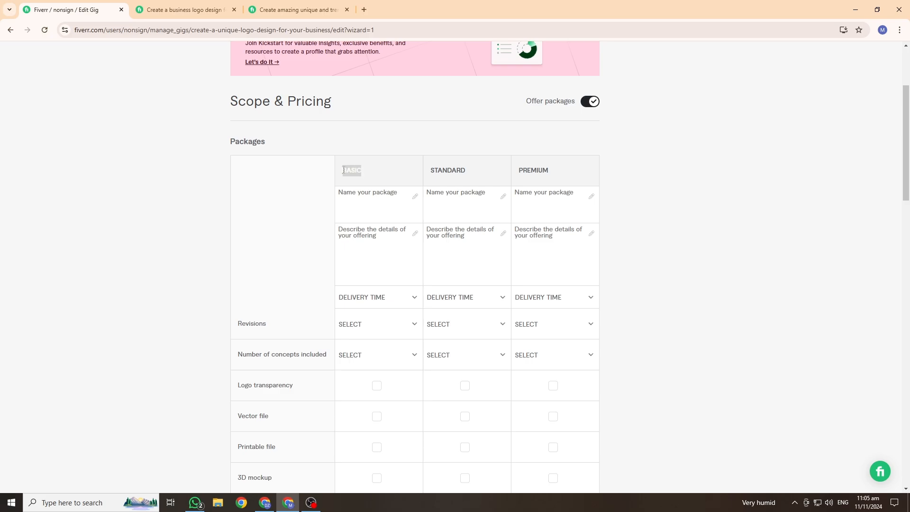
pyautogui.click(348, 198)
pyautogui.write('Basic')
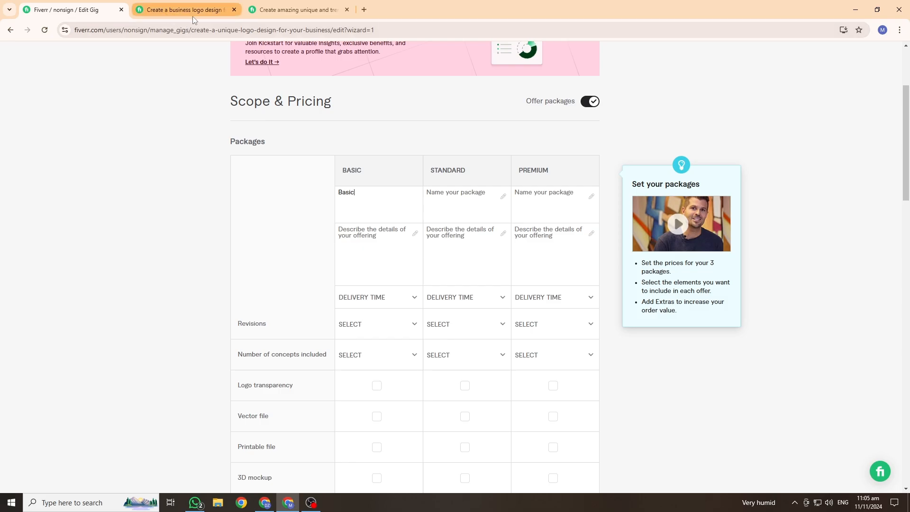
# Step: Check how the two reference Gigs name their packages and complete the Basic package's name as "Basic Package"
pyautogui.click(166, 10)
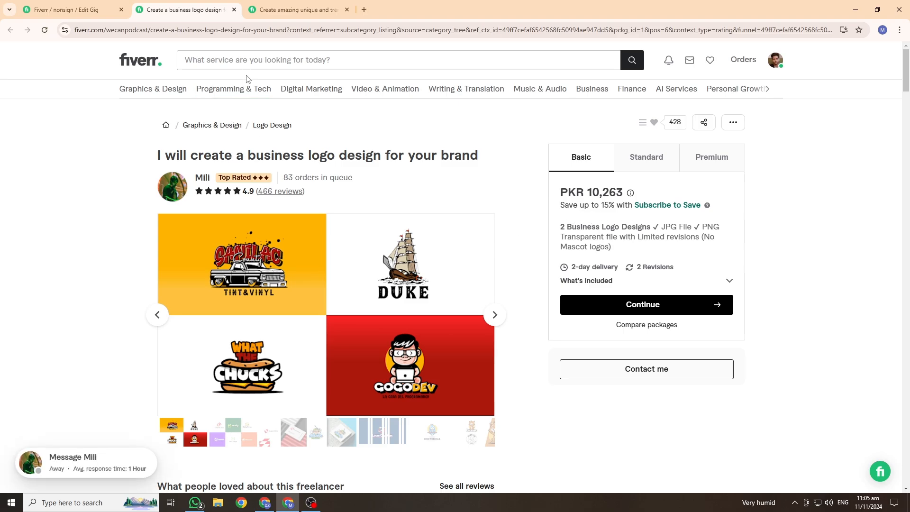
pyautogui.click(289, 9)
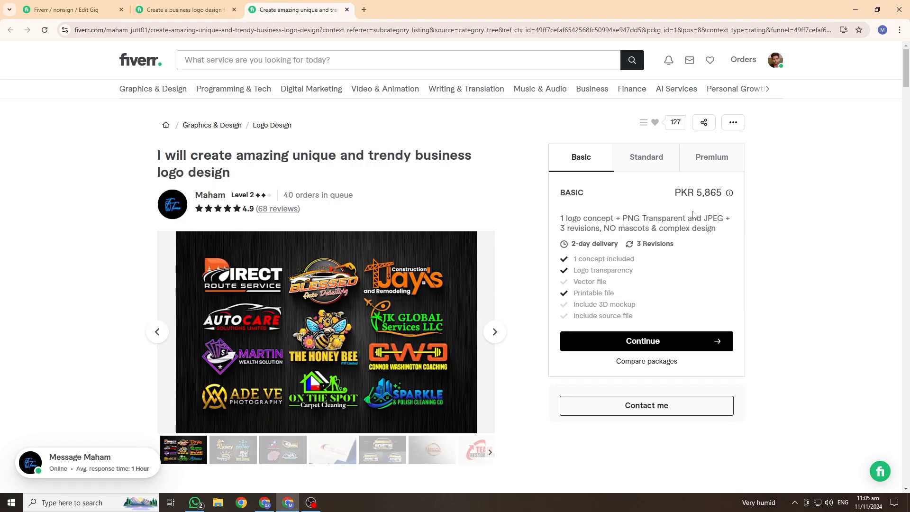
pyautogui.moveTo(587, 193); pyautogui.dragTo(542, 195)
pyautogui.click(645, 161)
pyautogui.click(697, 158)
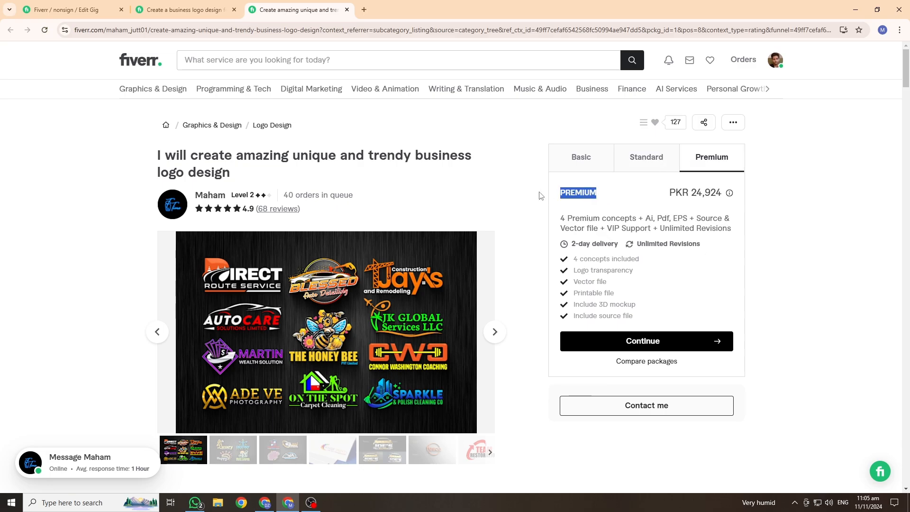
pyautogui.click(95, 5)
pyautogui.click(363, 194)
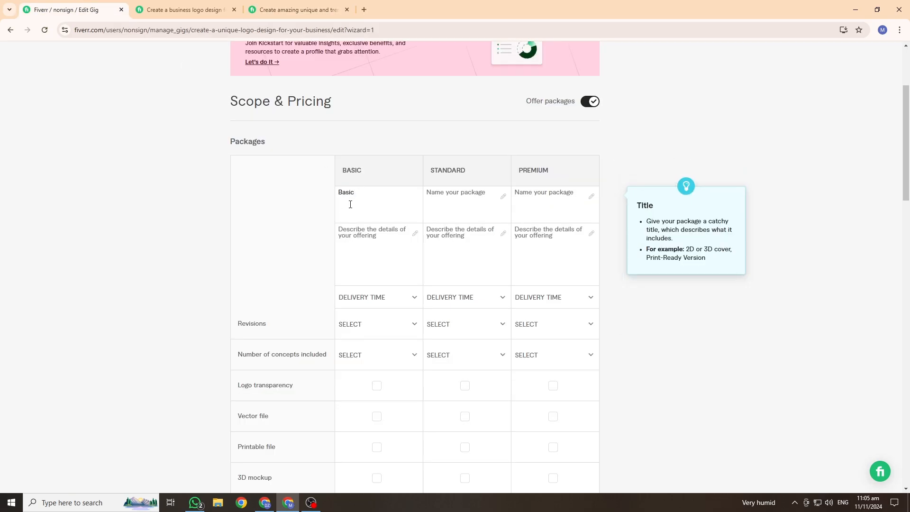
pyautogui.write('Basic Package')
# Step: Name the Standard package "Standard Package", reusing the word "Package" from the Basic package's name
pyautogui.moveTo(467, 178); pyautogui.dragTo(436, 169)
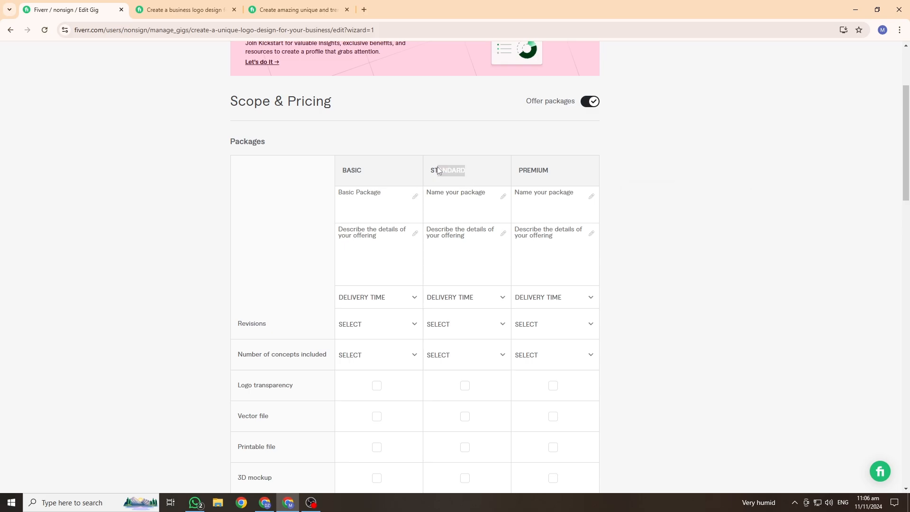
pyautogui.click(431, 193)
pyautogui.write('Standard')
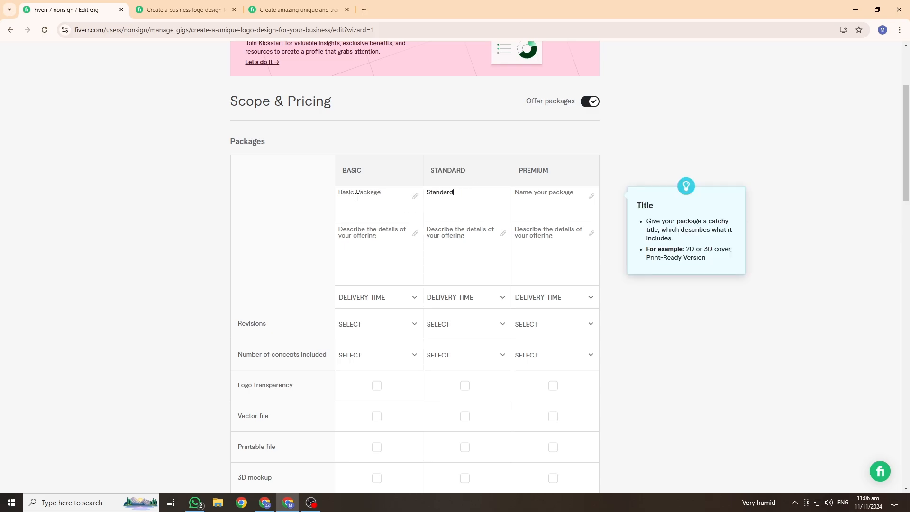
pyautogui.doubleClick(359, 193)
pyautogui.hotkey('ctrl', 'c')
pyautogui.click(475, 196)
pyautogui.hotkey('ctrl', 'v')
# Step: Name the Premium package "Premium Package"
pyautogui.doubleClick(533, 170)
pyautogui.click(540, 192)
pyautogui.write('Premium')
pyautogui.hotkey('ctrl', 'v')
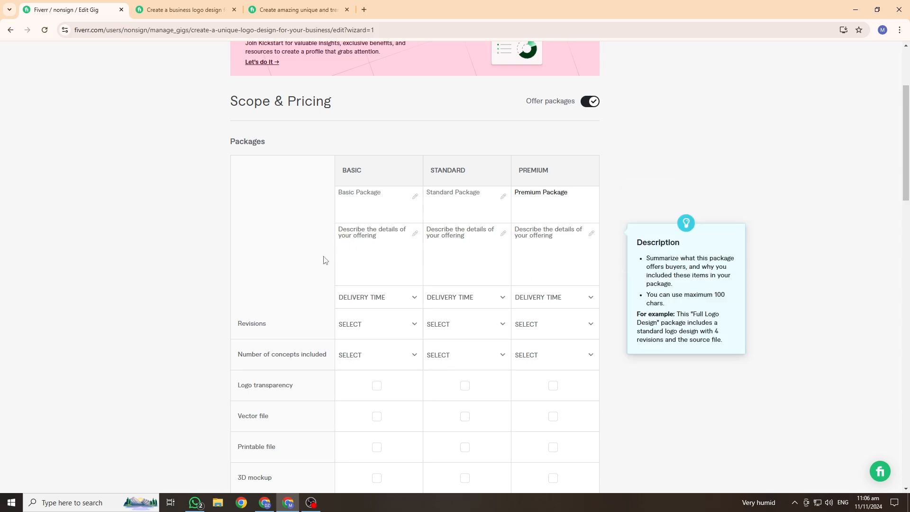
# Step: Fill in the Basic package's description with "1 Business Logo Designs ✓ JPG File ✓ PNG Transparent file with Limited revisions", modelled on the reference Gig's packages
pyautogui.click(351, 236)
pyautogui.click(154, 4)
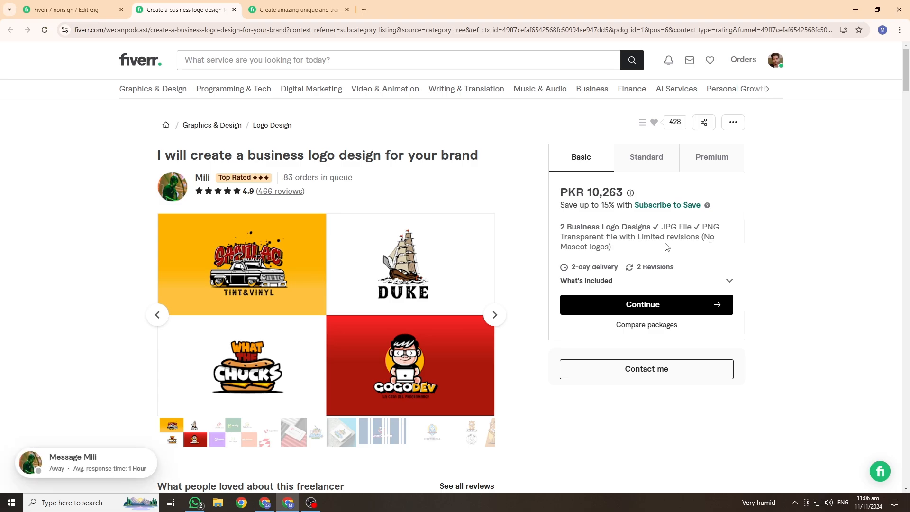
pyautogui.click(649, 167)
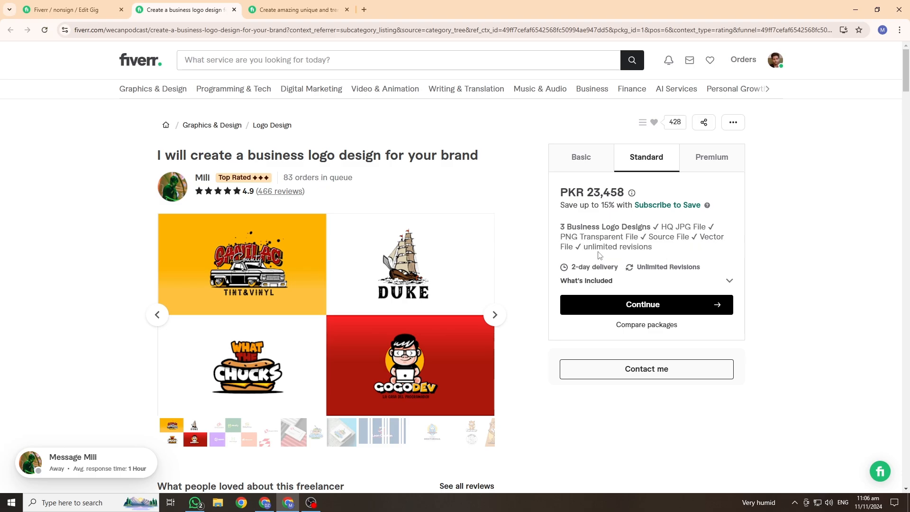
pyautogui.click(716, 167)
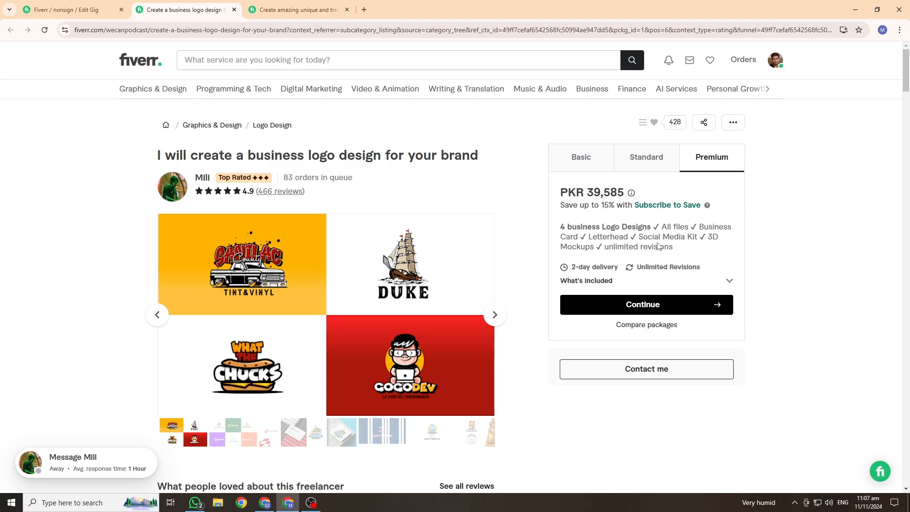
pyautogui.click(587, 164)
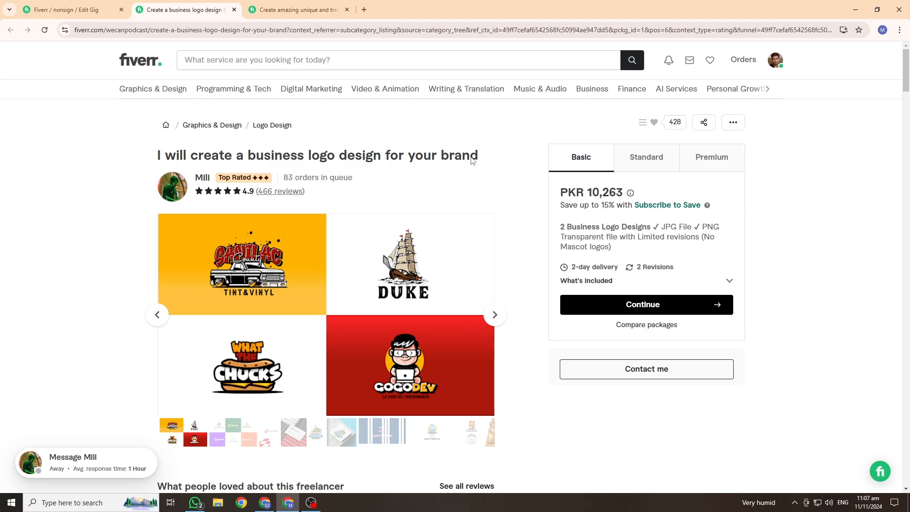
pyautogui.click(71, 10)
pyautogui.click(393, 260)
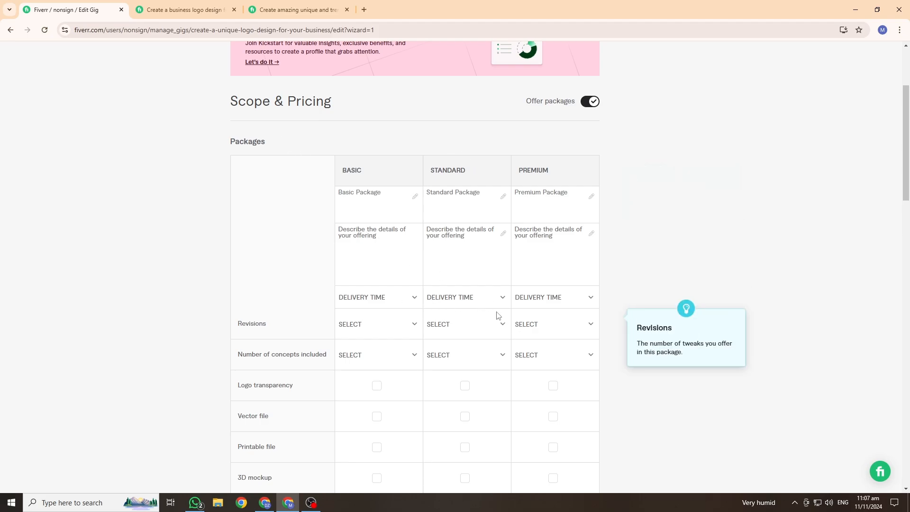
pyautogui.hotkey('ctrl', 'v')
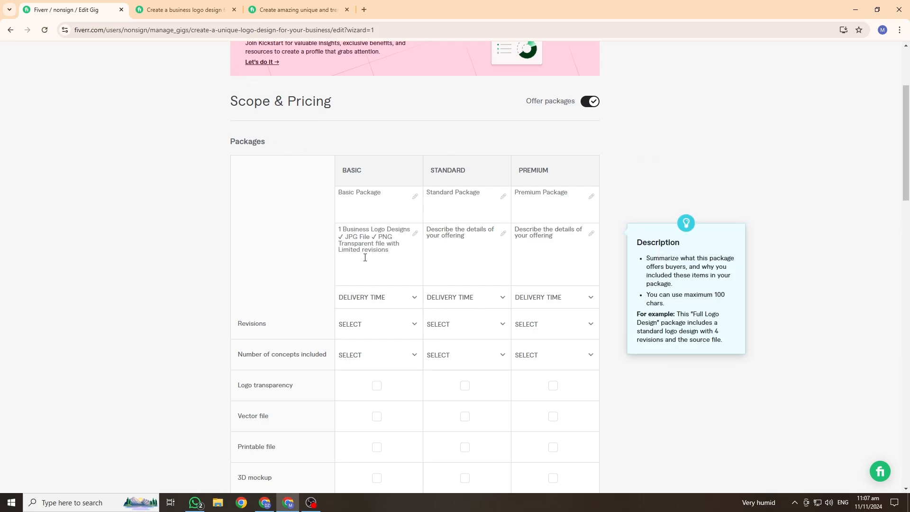
pyautogui.click(365, 258)
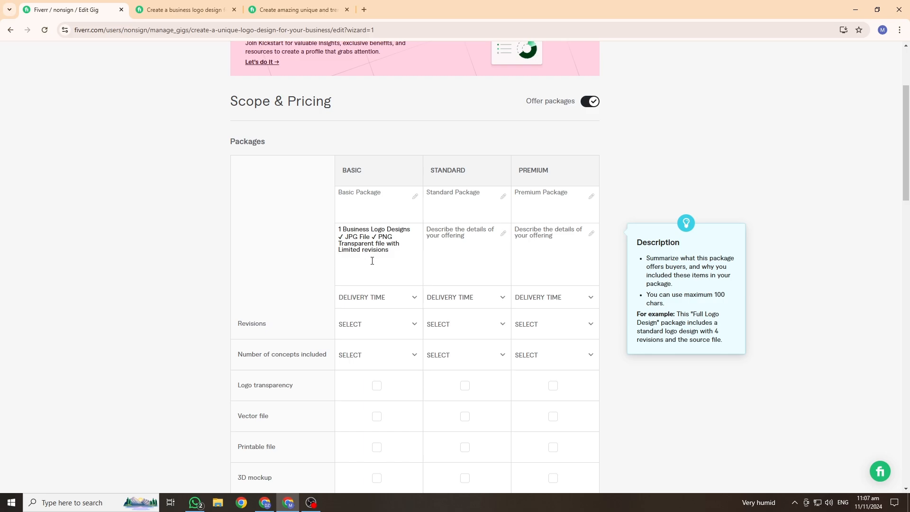
# Step: Fill in the Standard and Premium descriptions with the Basic text, changed to 2 and 4 Business Logo Designs respectively and ending in "revisions unlimited"
pyautogui.click(450, 239)
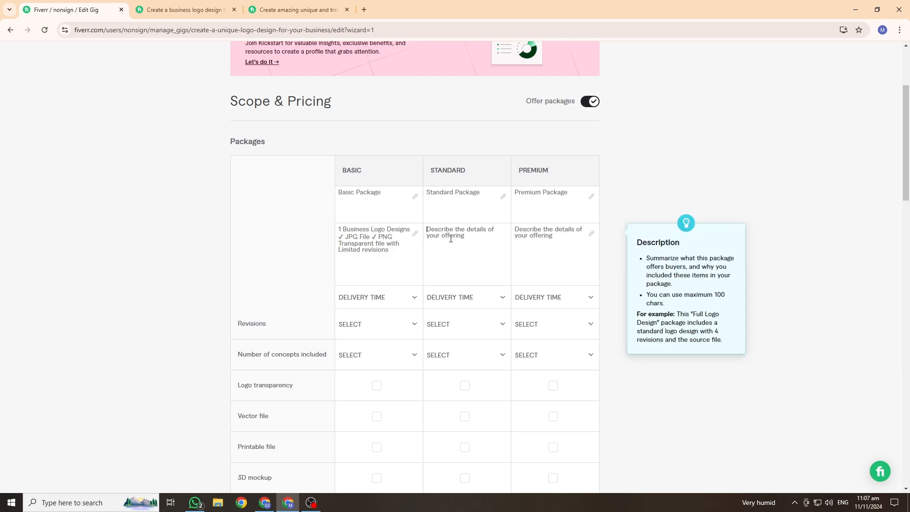
pyautogui.hotkey('ctrl', 'v')
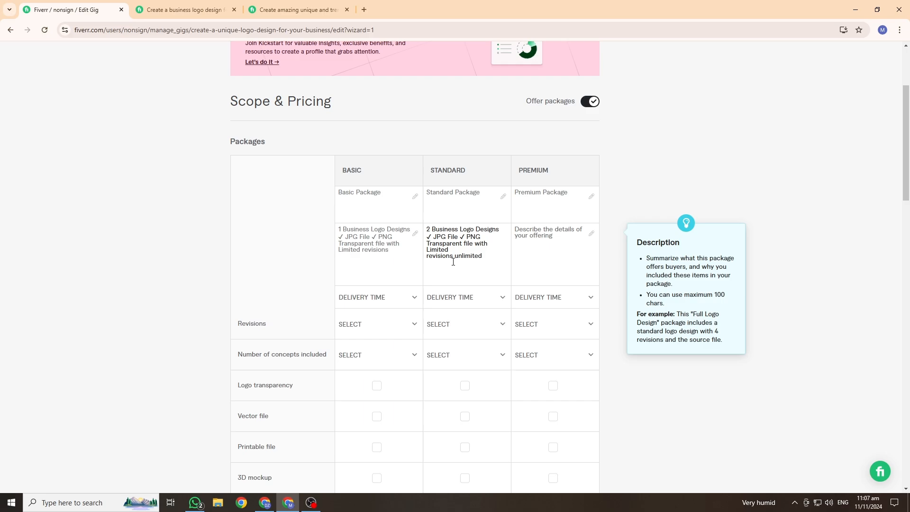
pyautogui.click(548, 242)
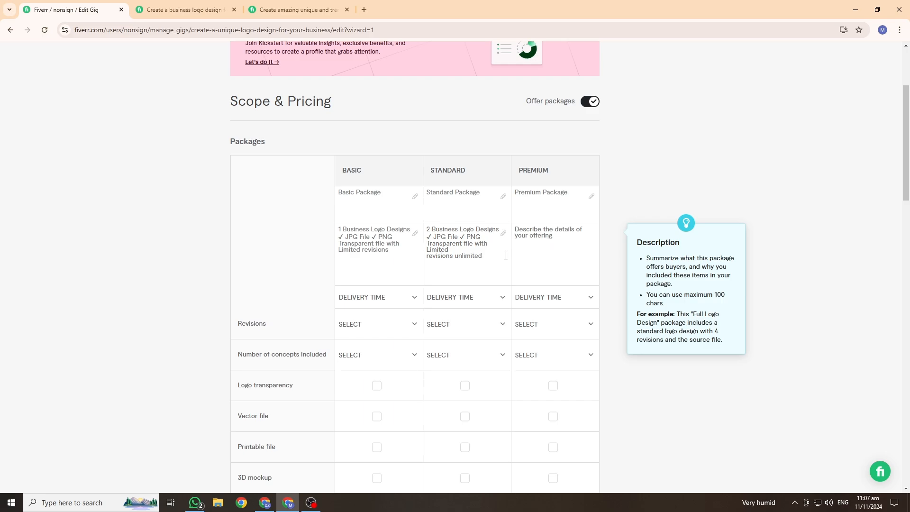
pyautogui.hotkey('ctrl', 'v')
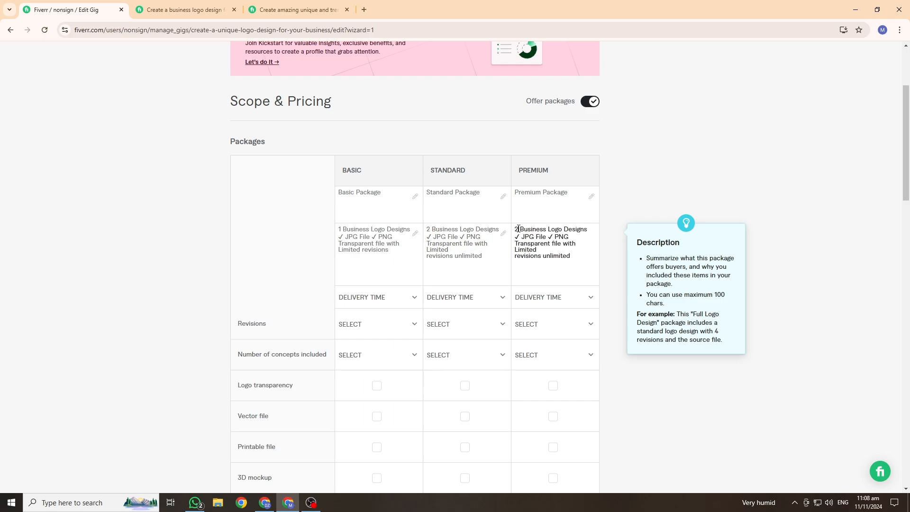
pyautogui.write('4')
# Step: Set the delivery time to 2 days for the Basic and Standard packages and 3 days for the Premium package
pyautogui.scroll(-1, 446, 294)
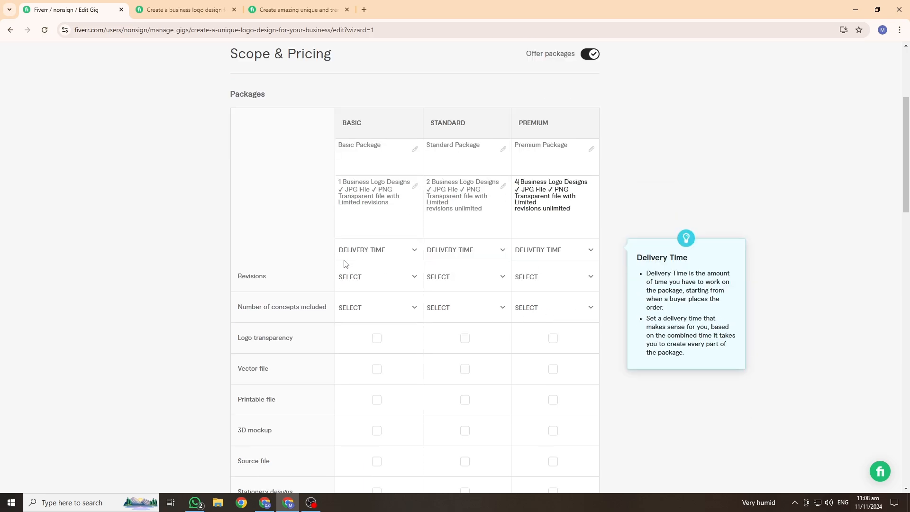
pyautogui.click(400, 254)
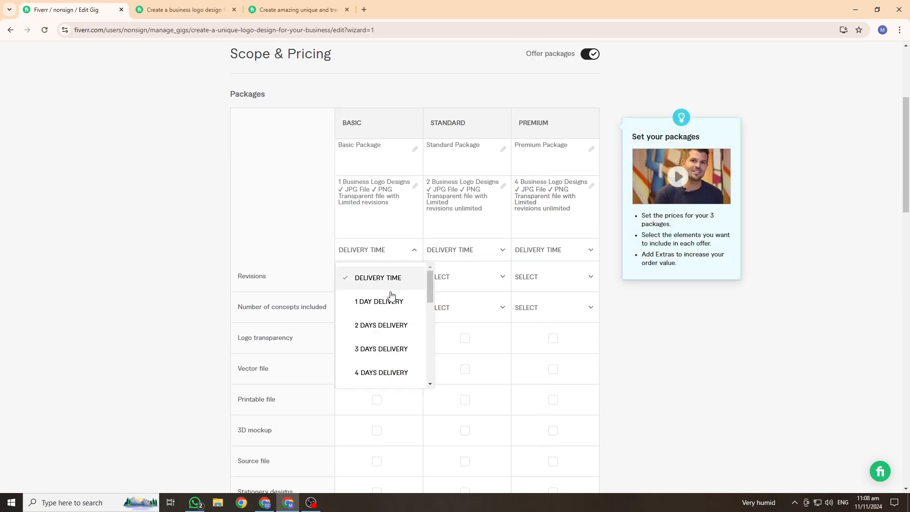
pyautogui.click(381, 327)
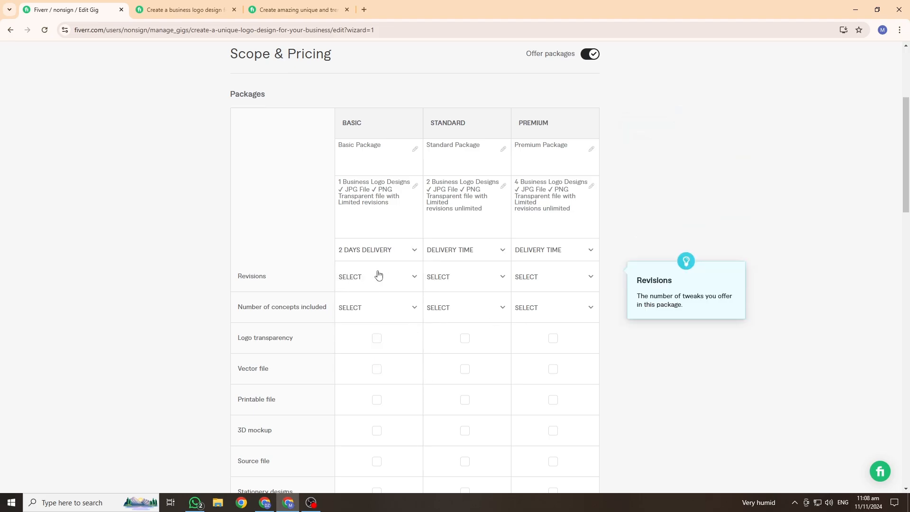
pyautogui.click(485, 255)
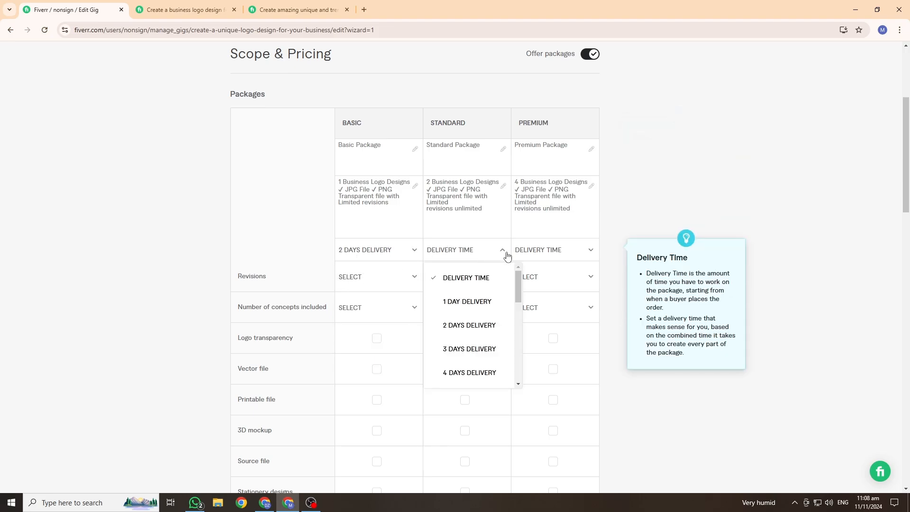
pyautogui.click(476, 323)
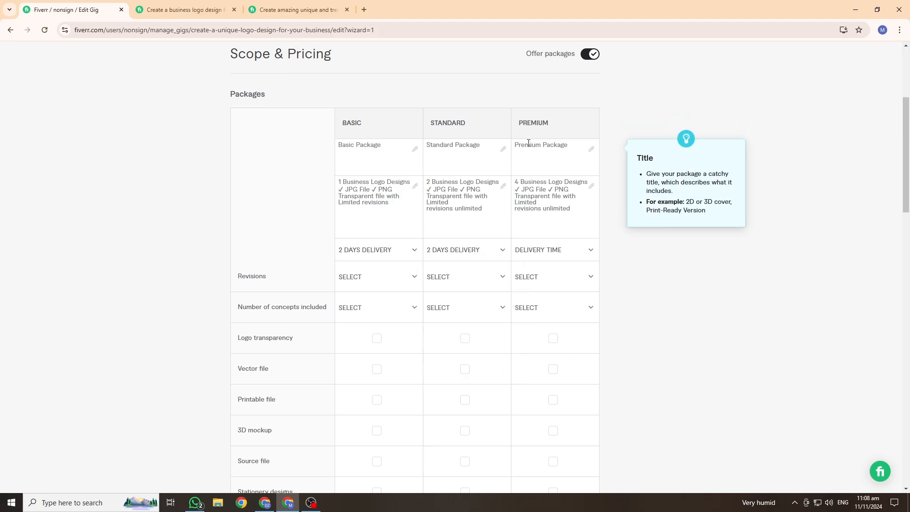
pyautogui.click(555, 252)
pyautogui.click(567, 348)
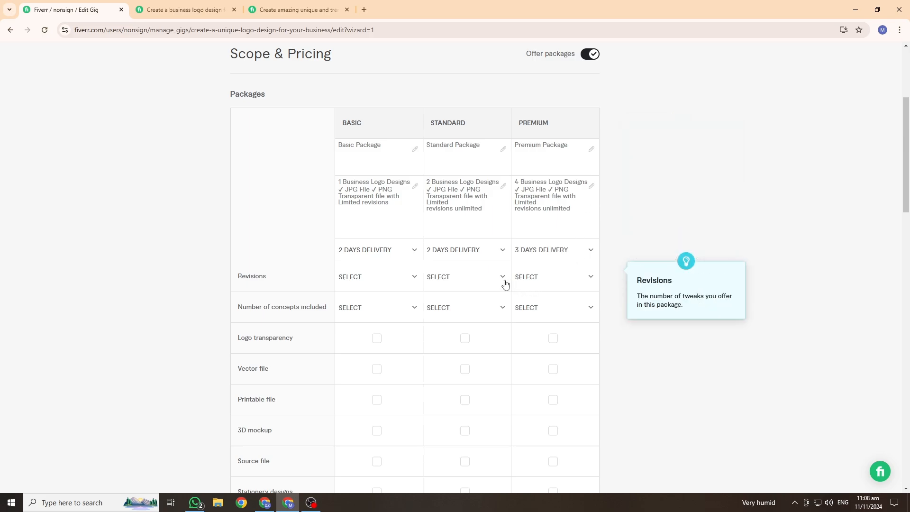
# Step: Set the revisions to 2 for the Basic package and Unlimited for the Standard and Premium packages
pyautogui.moveTo(237, 277); pyautogui.dragTo(272, 285)
pyautogui.click(408, 282)
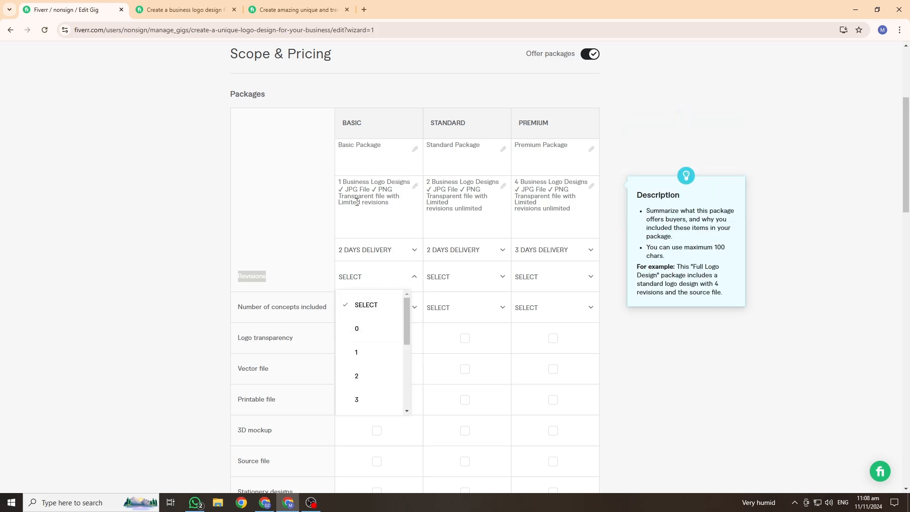
pyautogui.click(357, 377)
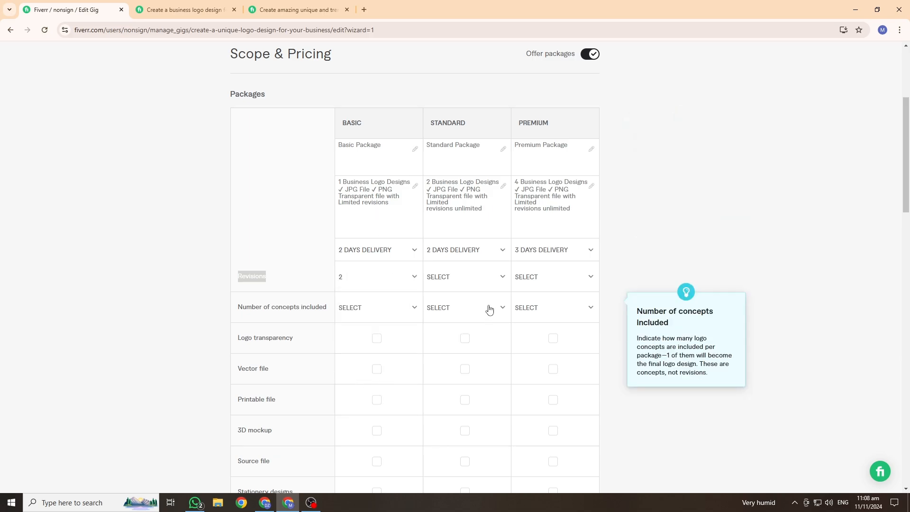
pyautogui.click(498, 279)
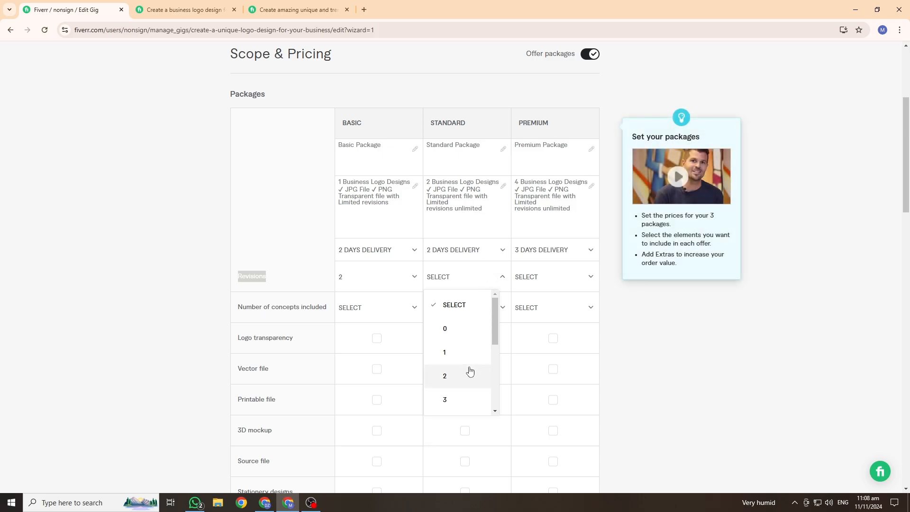
pyautogui.scroll(-3, 469, 369)
pyautogui.click(469, 399)
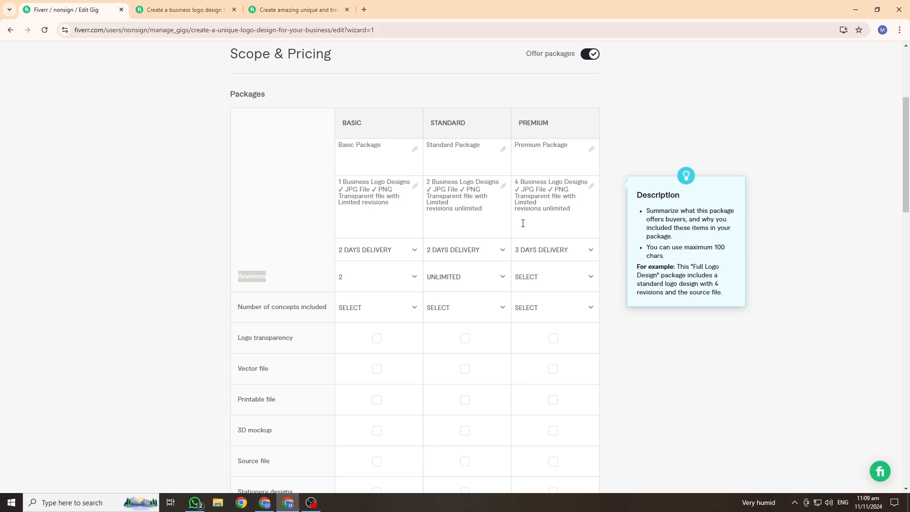
pyautogui.click(570, 280)
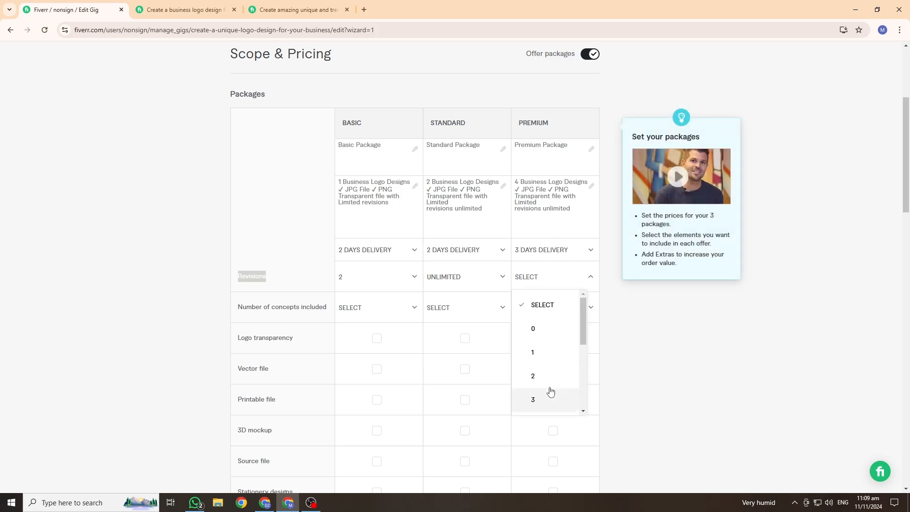
pyautogui.scroll(-3, 550, 387)
# Step: Set the number of concepts included to 1 for Basic, 2 for Standard and 4 for Premium
pyautogui.click(239, 314)
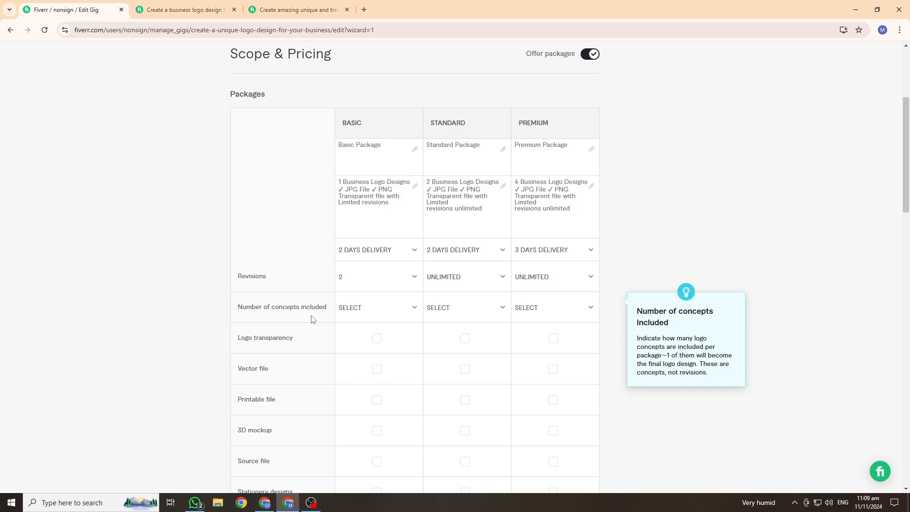
pyautogui.click(401, 307)
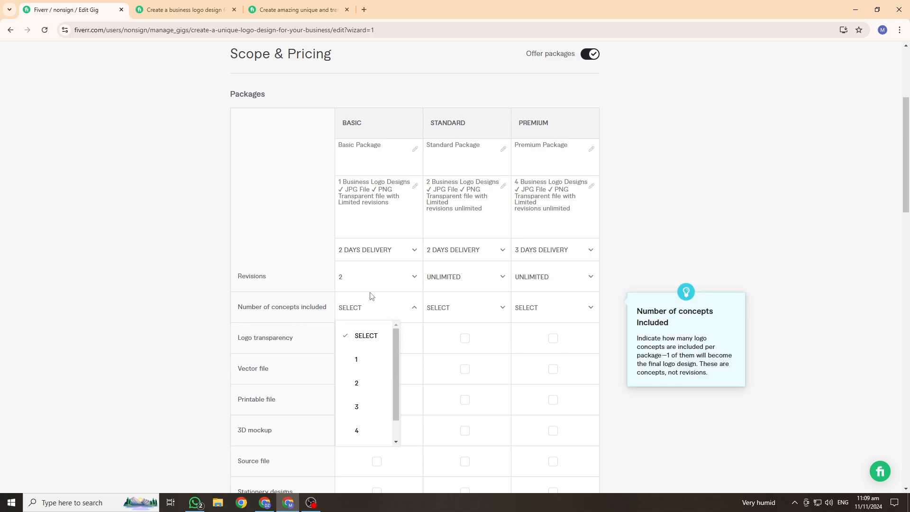
pyautogui.click(374, 359)
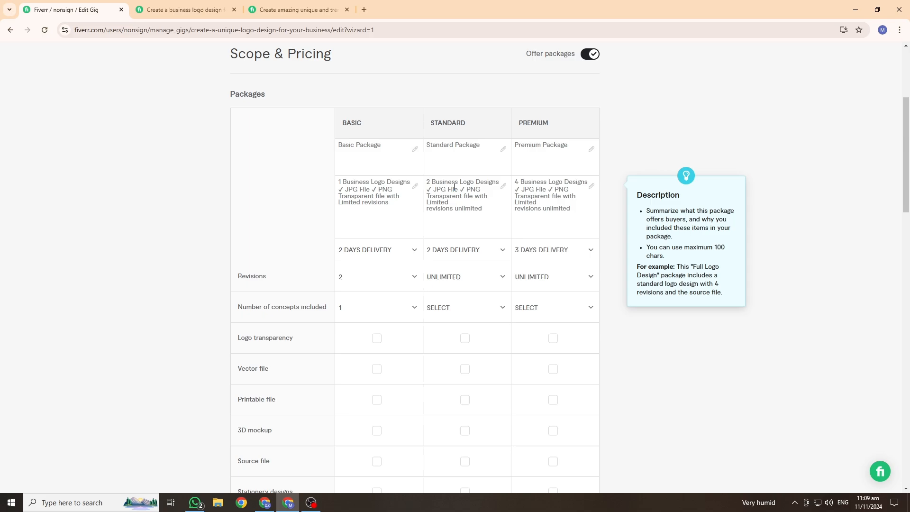
pyautogui.click(493, 309)
pyautogui.click(459, 381)
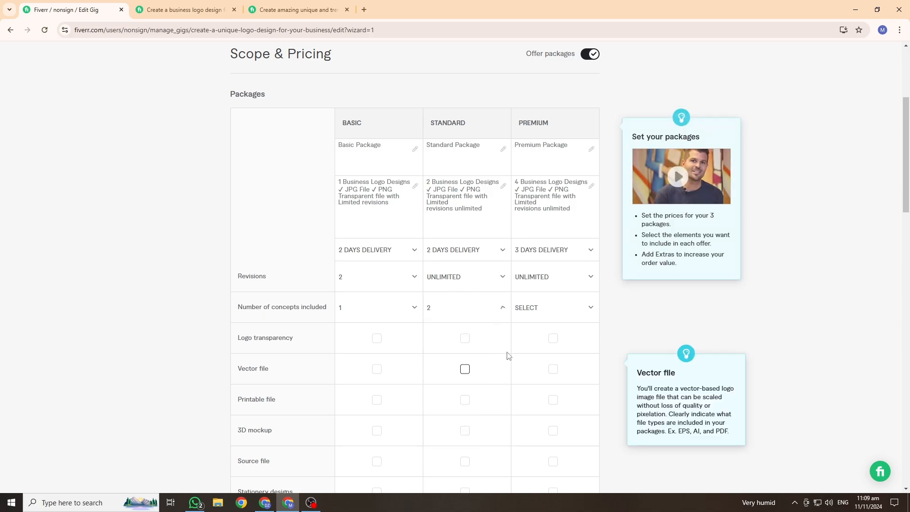
pyautogui.click(587, 318)
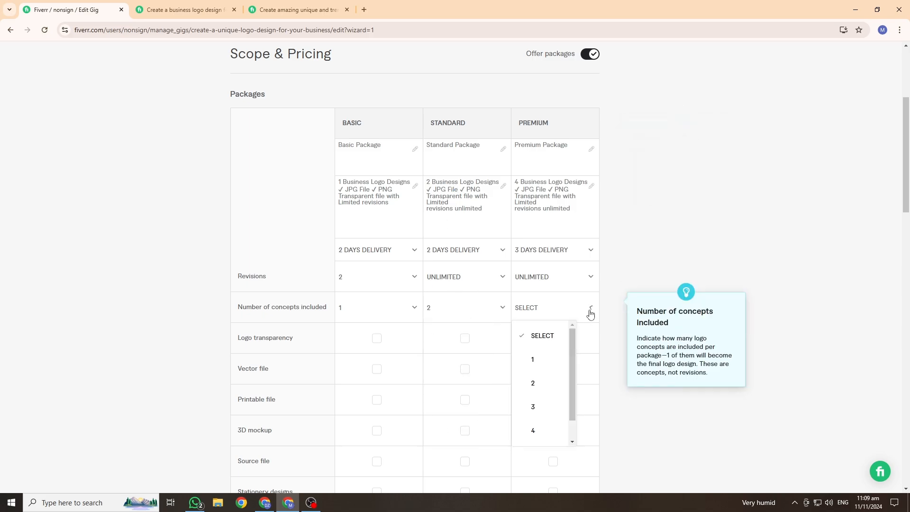
pyautogui.click(537, 432)
# Step: Include logo transparency and a vector file in the Basic, Standard and Premium packages
pyautogui.scroll(-1, 236, 272)
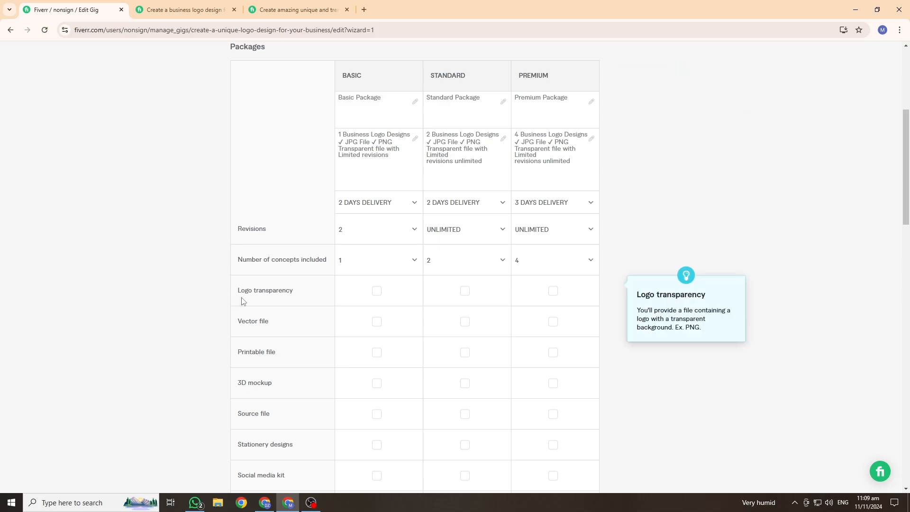
pyautogui.moveTo(247, 294)
pyautogui.click(377, 291)
pyautogui.click(465, 291)
pyautogui.click(554, 291)
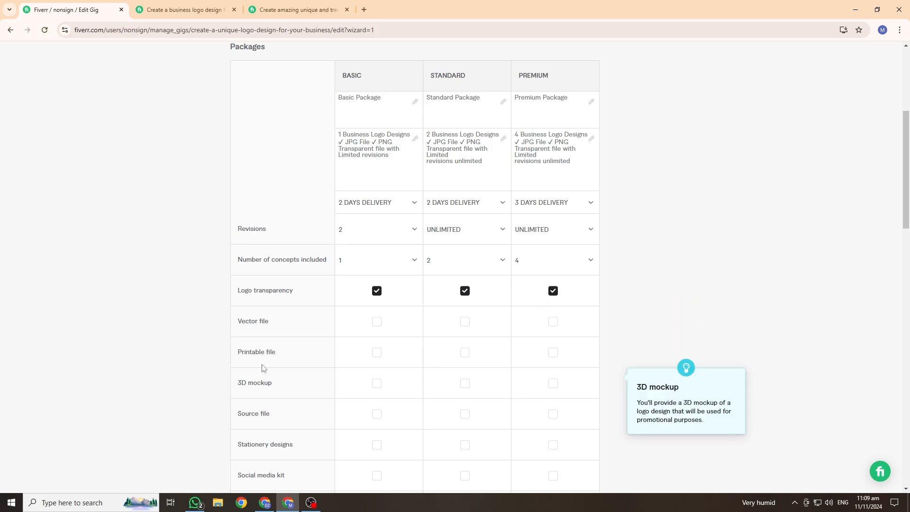
pyautogui.click(377, 321)
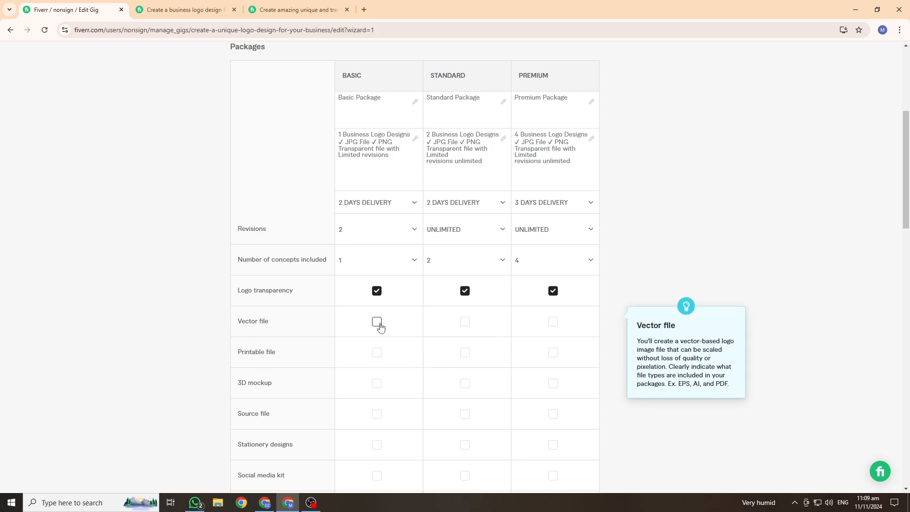
pyautogui.click(464, 322)
pyautogui.click(553, 322)
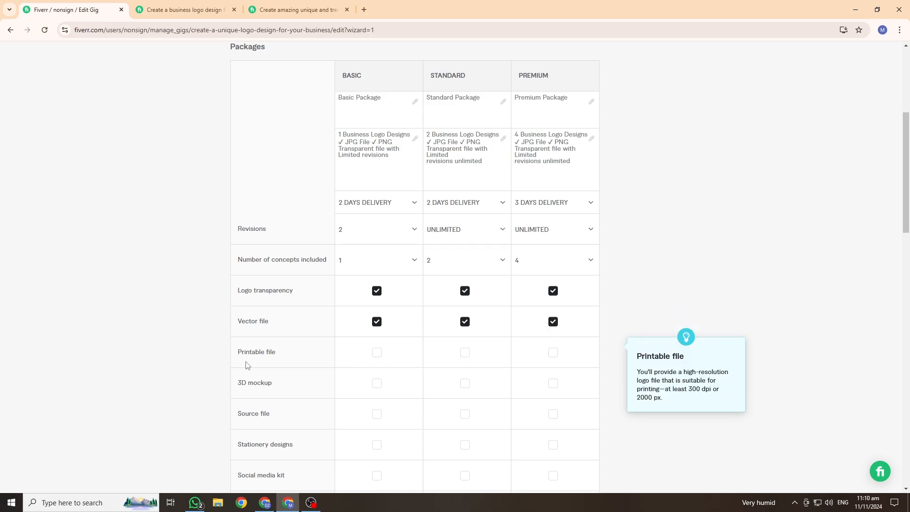
# Step: Include a printable file and a source file in all three packages
pyautogui.click(376, 352)
pyautogui.click(464, 352)
pyautogui.click(553, 352)
pyautogui.scroll(-1, 231, 406)
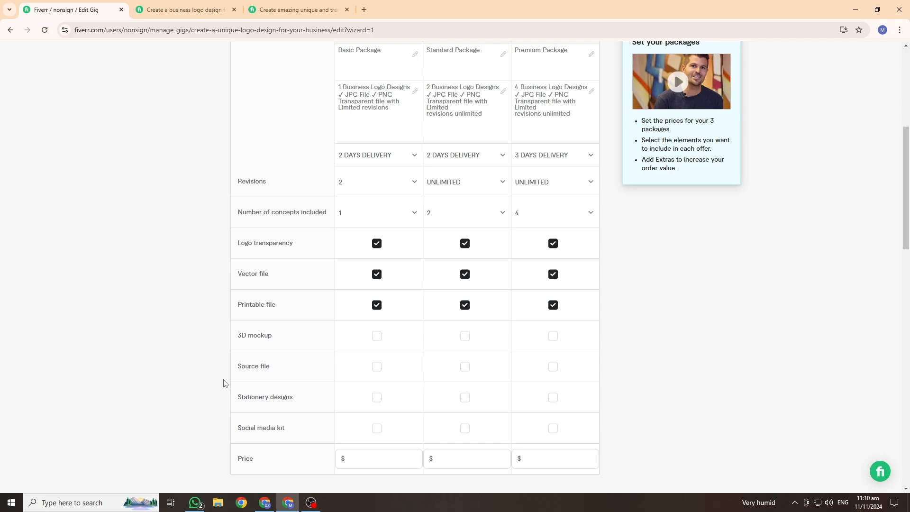
pyautogui.click(376, 367)
pyautogui.click(464, 367)
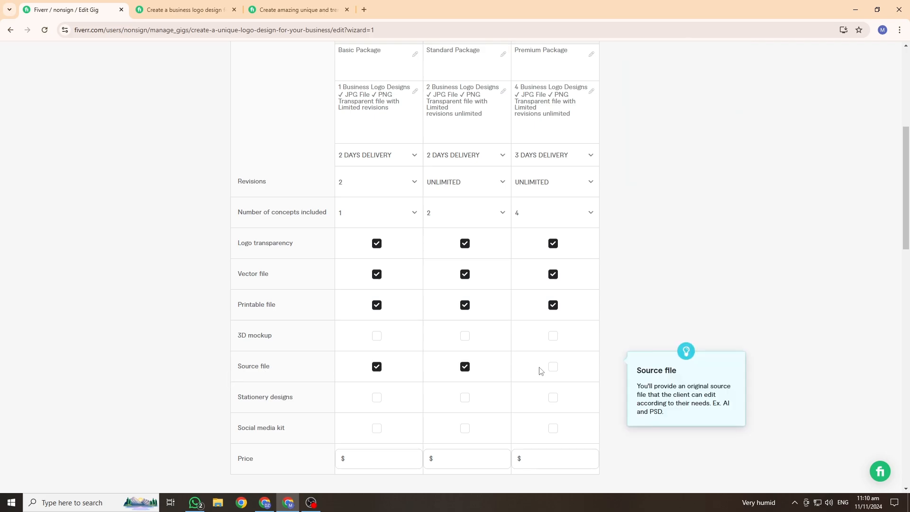
pyautogui.click(552, 367)
# Step: Open the Basic package's price for editing and compare the Basic package prices of the two reference Gigs
pyautogui.scroll(-4, 450, 384)
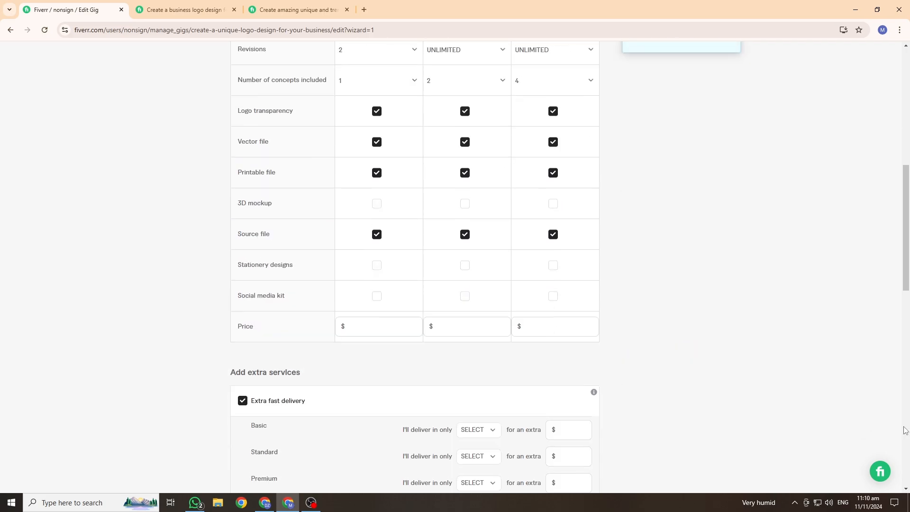
pyautogui.scroll(2, 405, 370)
pyautogui.scroll(2, 388, 372)
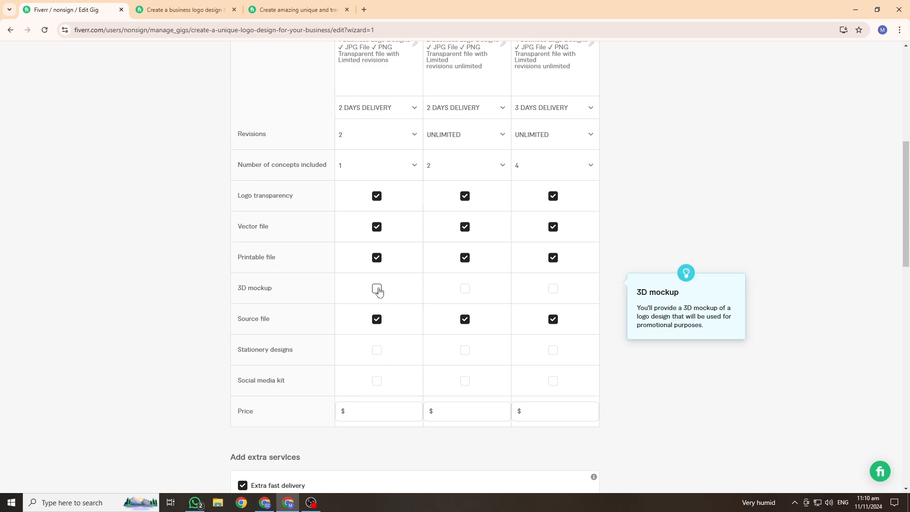
pyautogui.scroll(1, 401, 218)
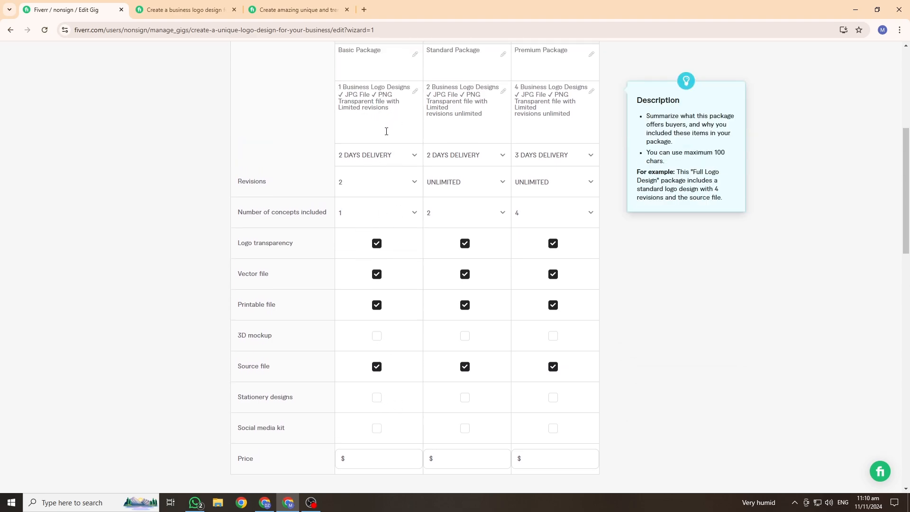
pyautogui.click(374, 459)
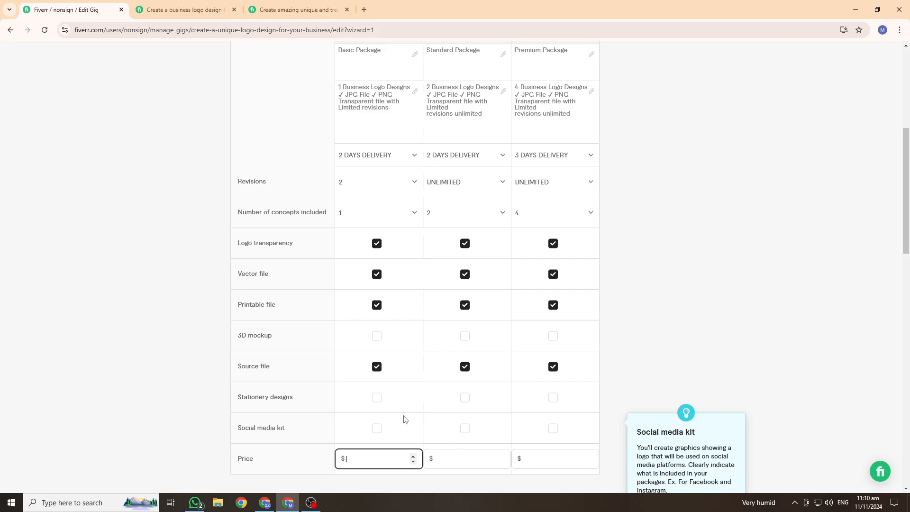
pyautogui.click(171, 10)
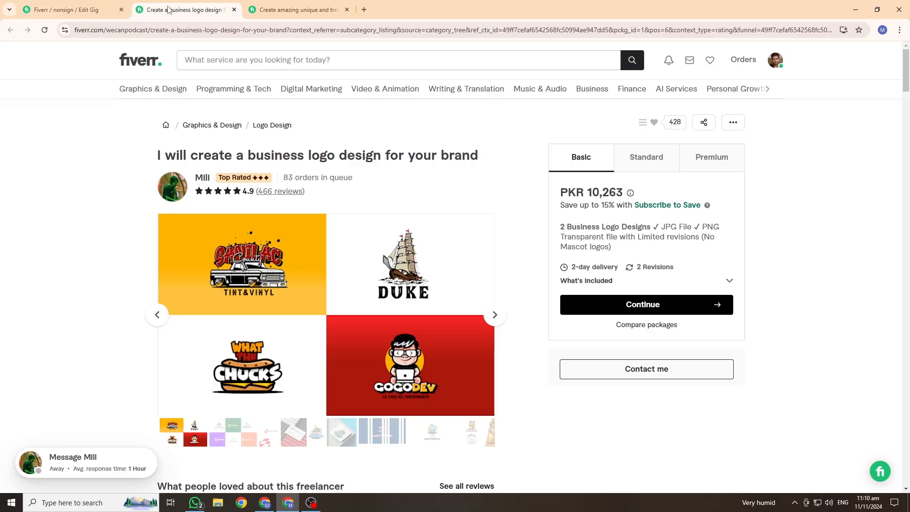
pyautogui.moveTo(565, 195); pyautogui.dragTo(607, 194)
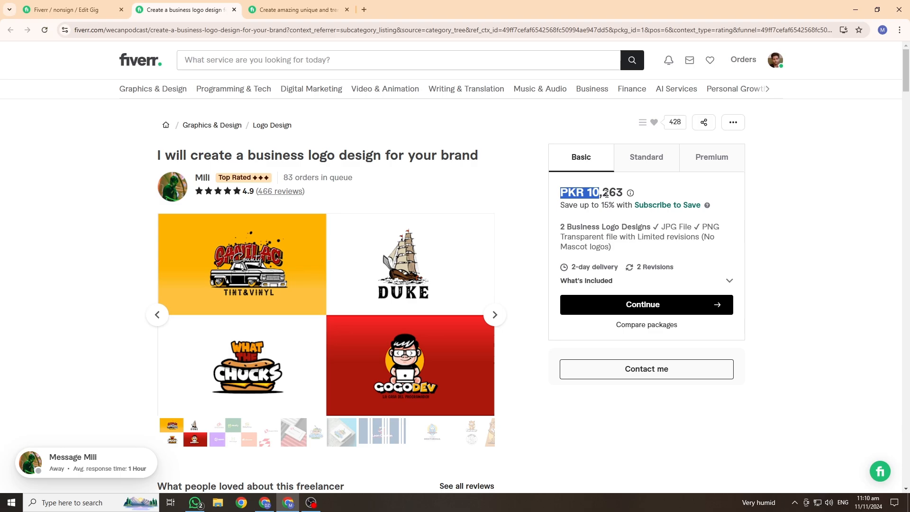
pyautogui.click(294, 10)
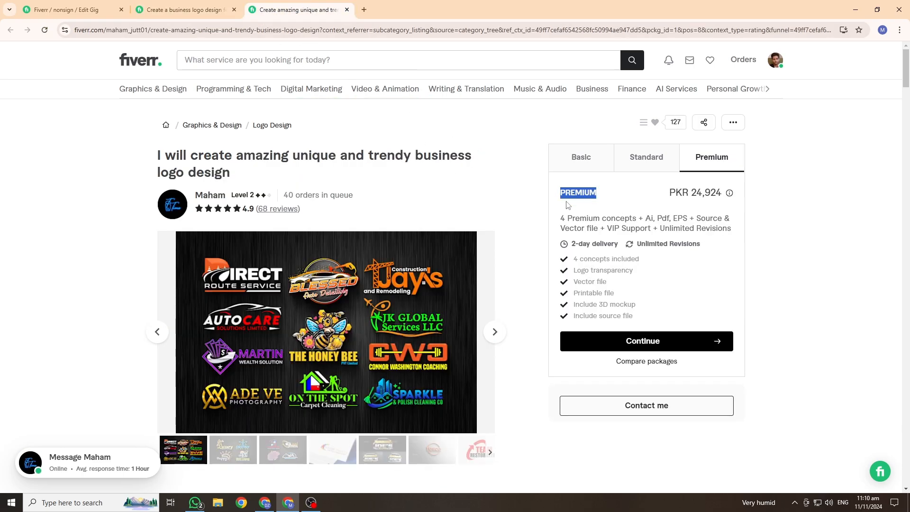
pyautogui.click(579, 160)
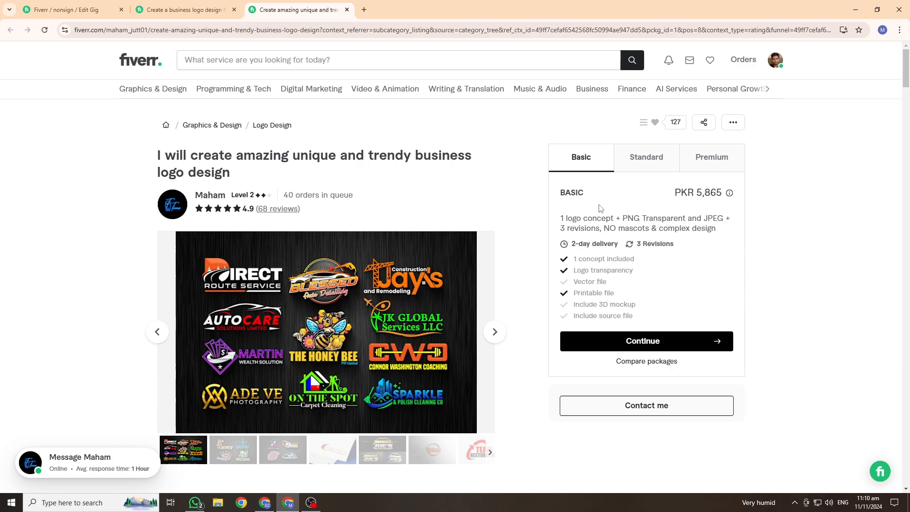
pyautogui.moveTo(697, 192); pyautogui.dragTo(723, 194)
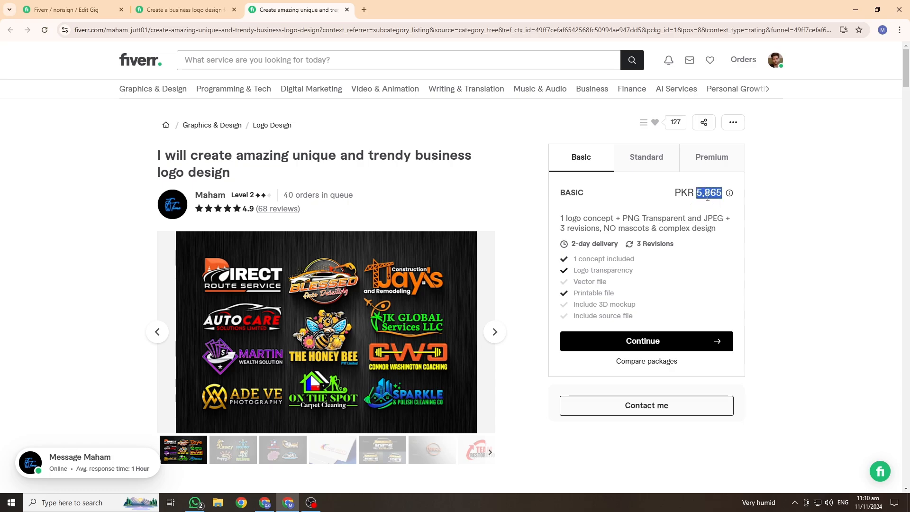
# Step: Return to the Gig being edited and set the Basic package price to $20
pyautogui.click(699, 194)
pyautogui.click(78, 9)
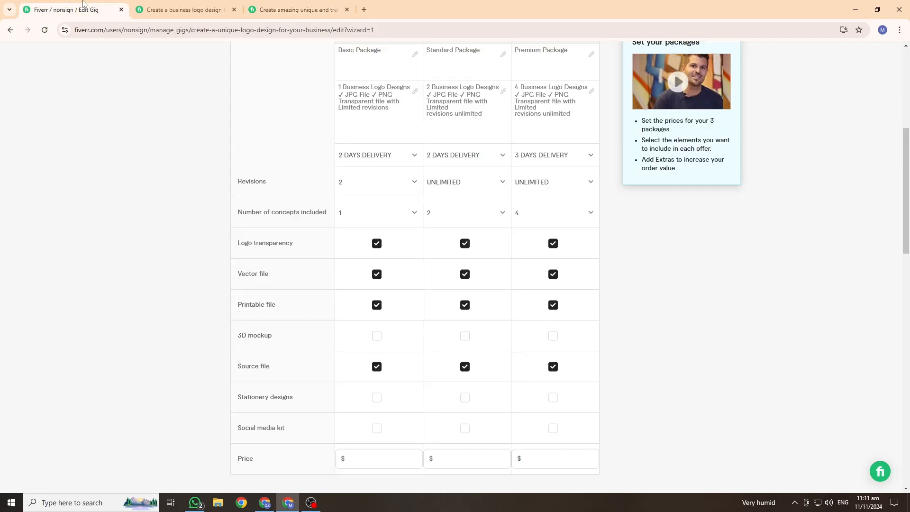
pyautogui.click(384, 460)
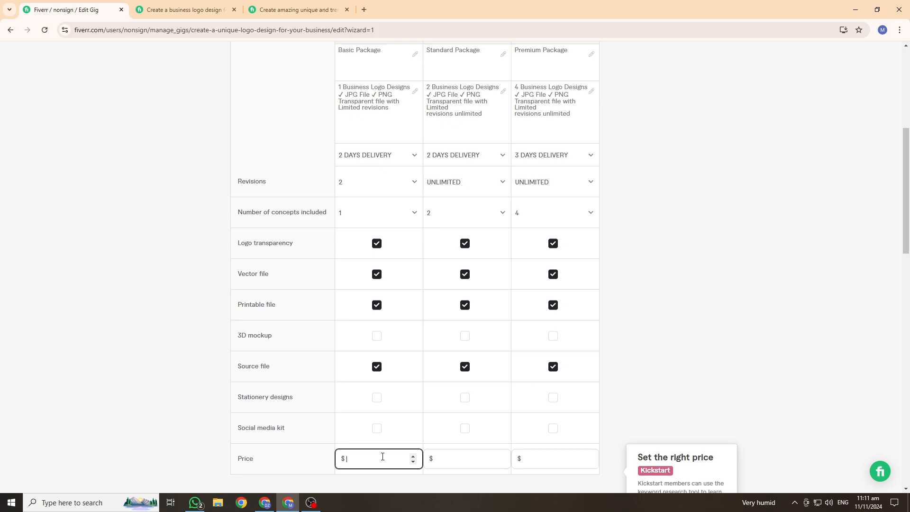
pyautogui.write('35')
# Step: Set the Standard package price to $50
pyautogui.click(470, 461)
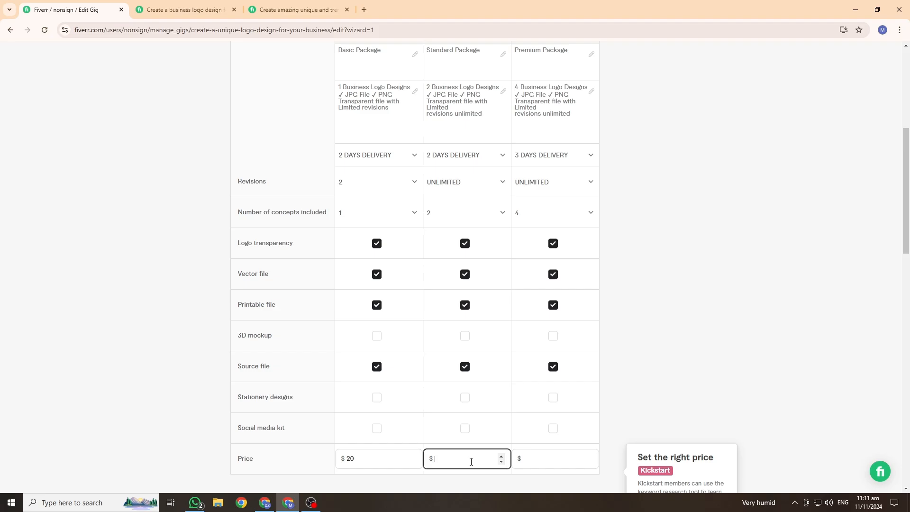
pyautogui.scroll(3, 466, 364)
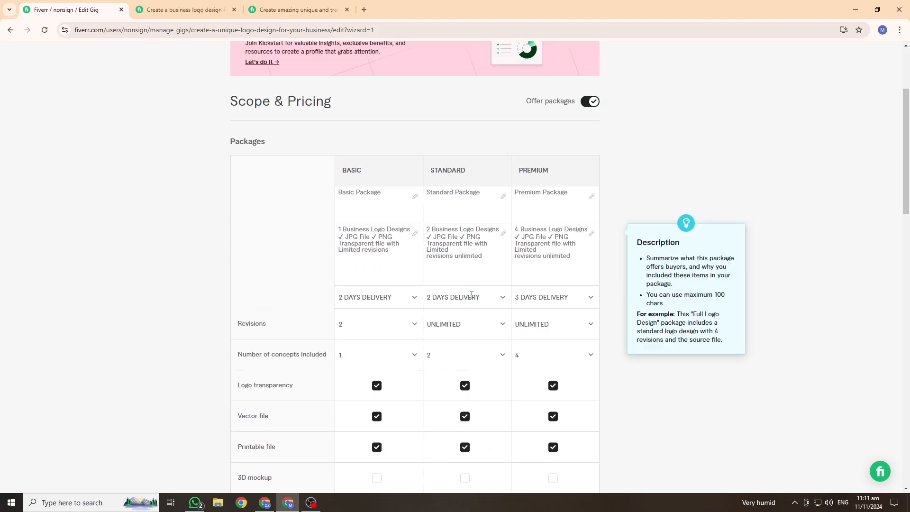
pyautogui.scroll(-4, 467, 360)
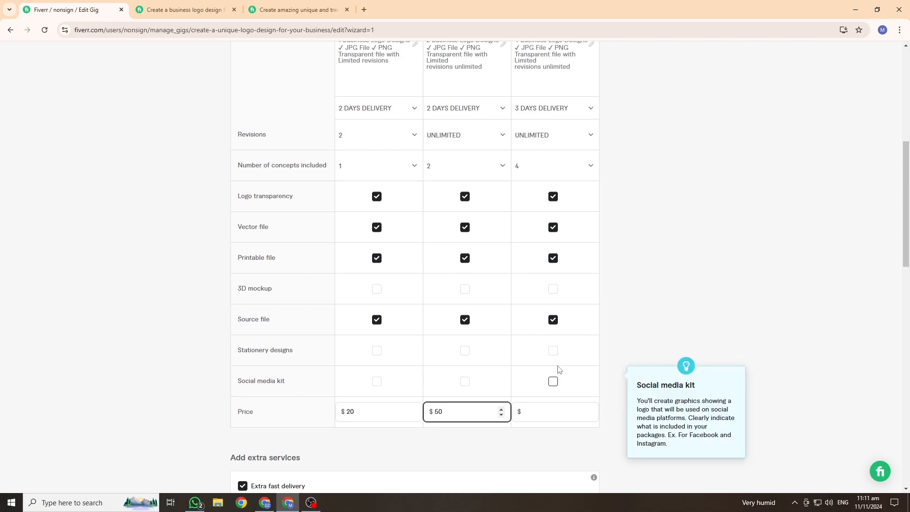
pyautogui.scroll(2, 556, 369)
pyautogui.scroll(-2, 559, 335)
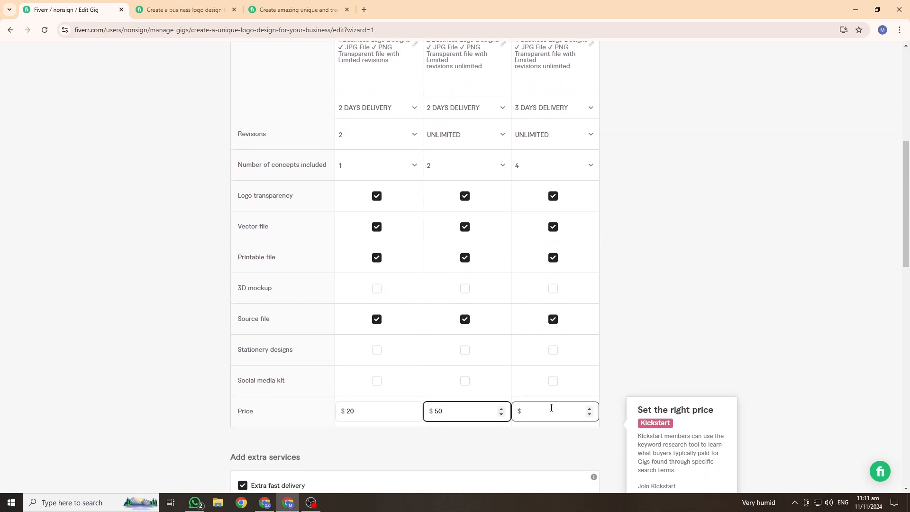
# Step: Set the Premium package price to $80 and check it against the contents of the three packages
pyautogui.click(550, 408)
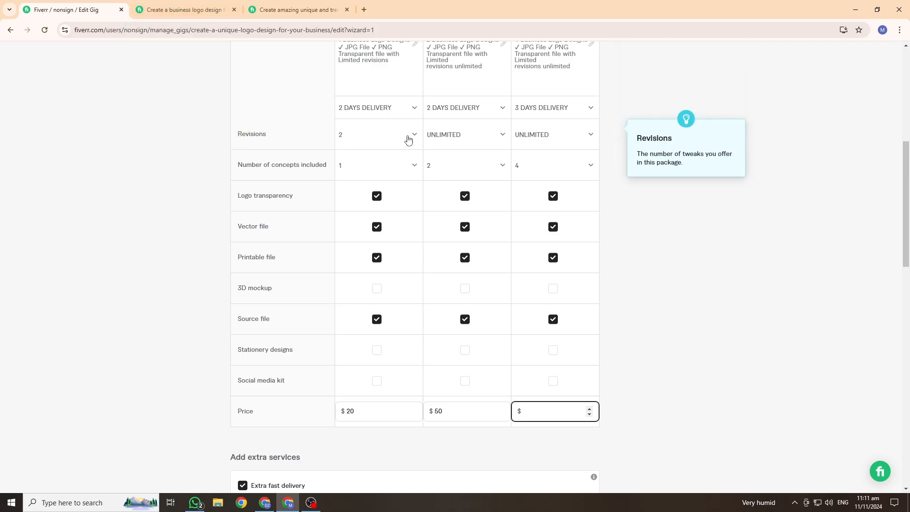
pyautogui.scroll(2, 408, 139)
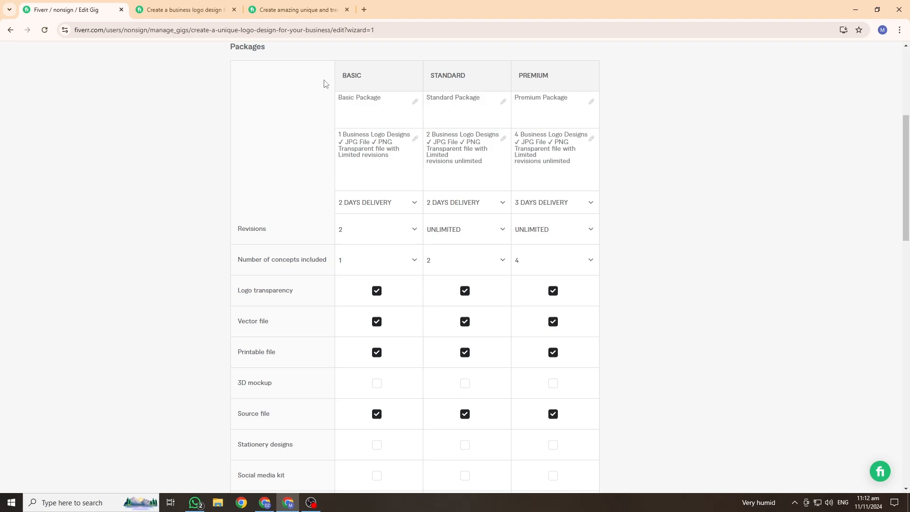
pyautogui.scroll(-2, 660, 266)
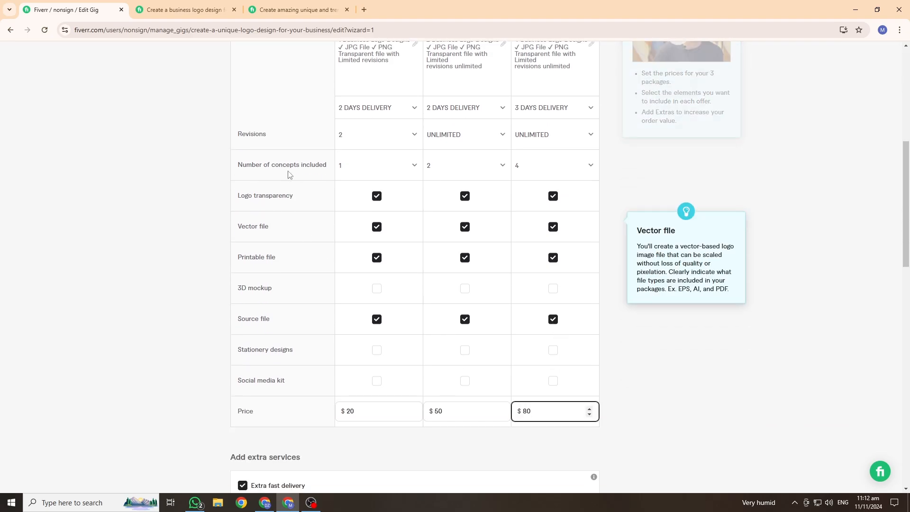
pyautogui.scroll(2, 421, 307)
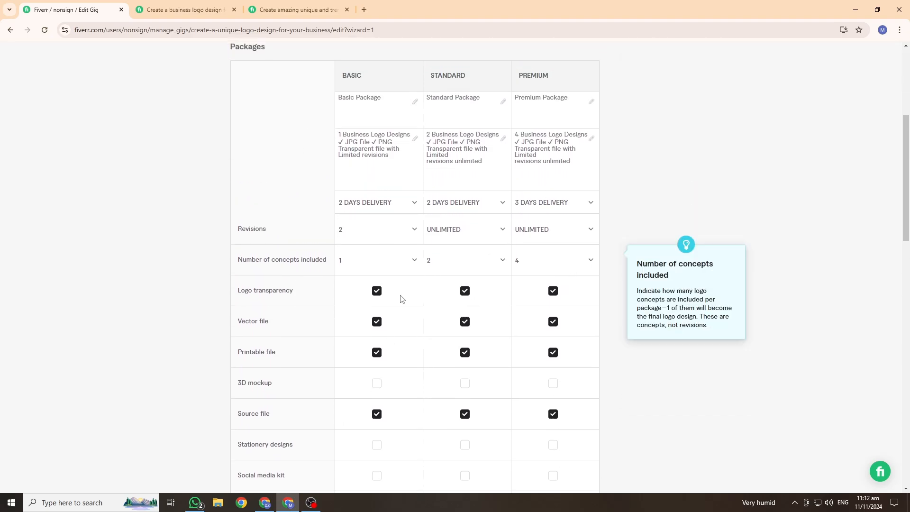
# Step: Remove the extra fast delivery, additional revision, additional logo and 3D mockup extras, and save the pricing to continue to the description
pyautogui.scroll(-1, 392, 267)
pyautogui.scroll(-3, 381, 375)
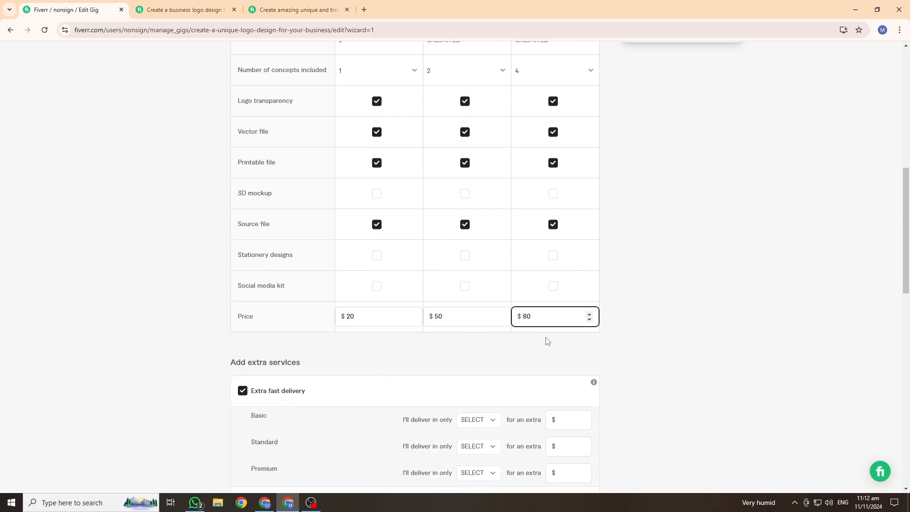
pyautogui.scroll(-2, 289, 328)
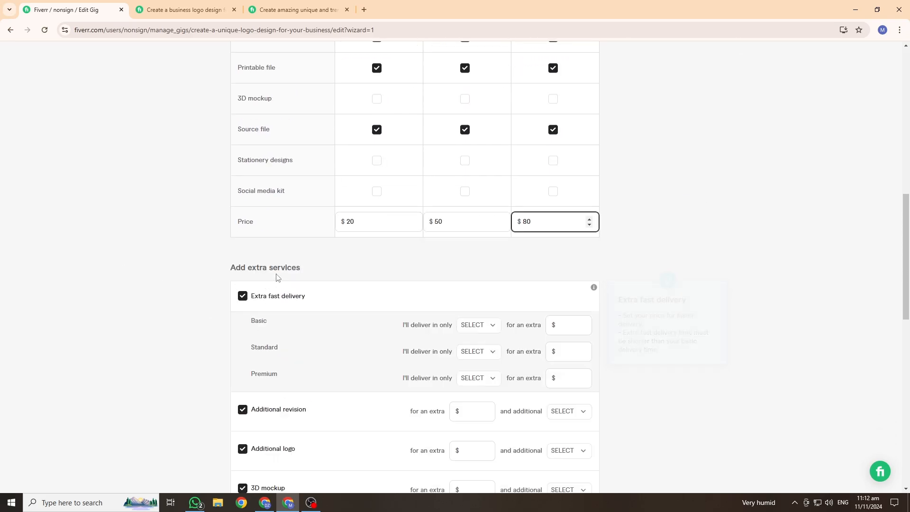
pyautogui.scroll(-1, 333, 280)
pyautogui.click(527, 234)
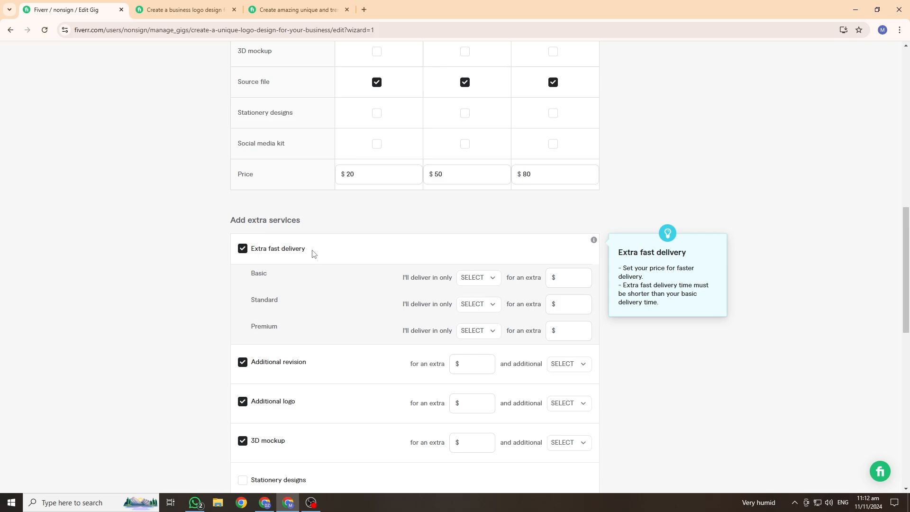
pyautogui.click(243, 248)
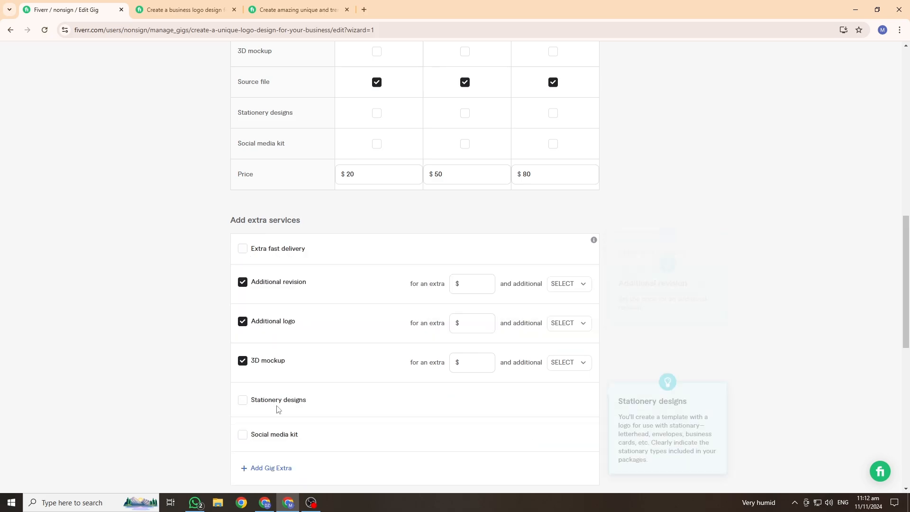
pyautogui.scroll(1, 579, 324)
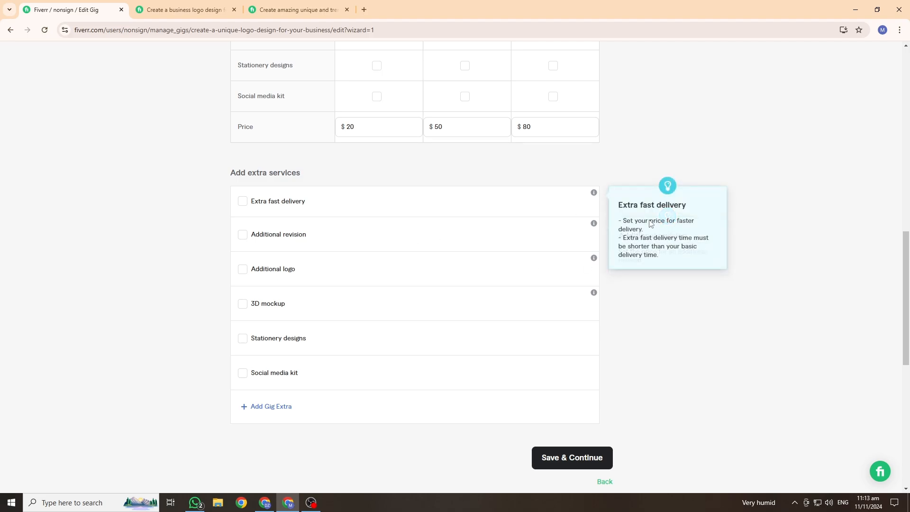
pyautogui.scroll(-1, 795, 217)
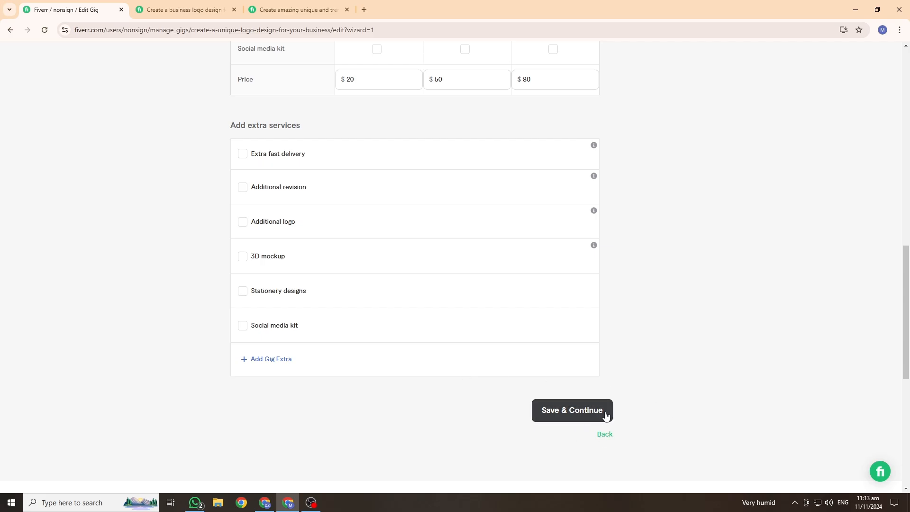
pyautogui.click(578, 411)
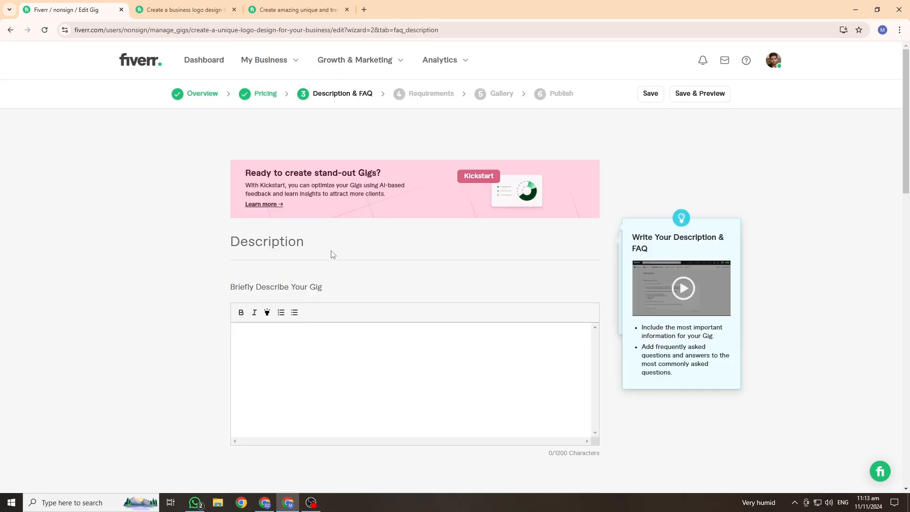
# Step: Start editing the empty Gig description and read the "About this gig" text of the first reference Gig
pyautogui.scroll(-2, 411, 276)
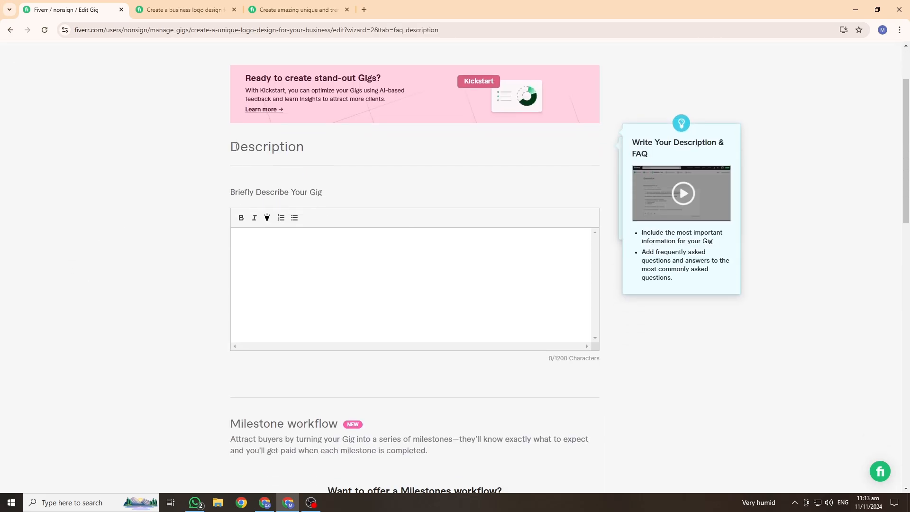
pyautogui.moveTo(235, 146); pyautogui.dragTo(307, 150)
pyautogui.click(322, 253)
pyautogui.click(184, 9)
pyautogui.click(94, 7)
pyautogui.click(204, 7)
pyautogui.scroll(-5, 179, 261)
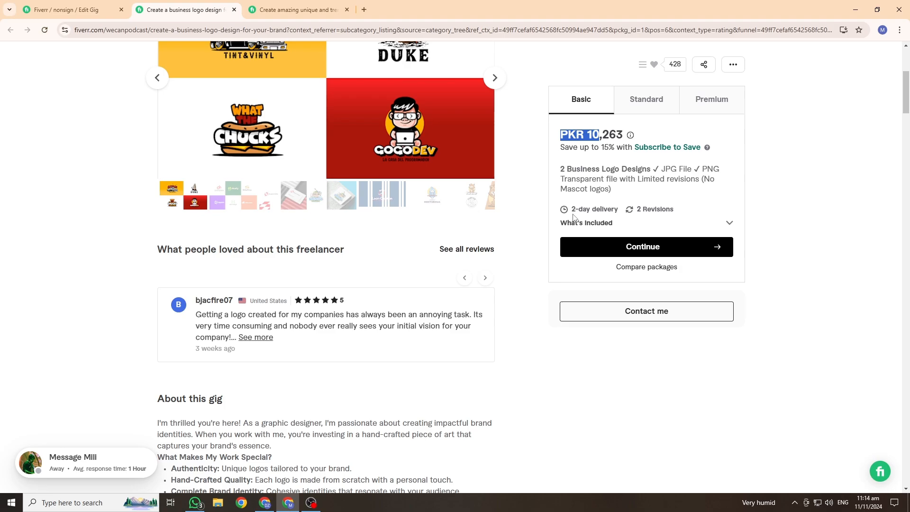
pyautogui.scroll(2, 315, 168)
pyautogui.scroll(-8, 316, 168)
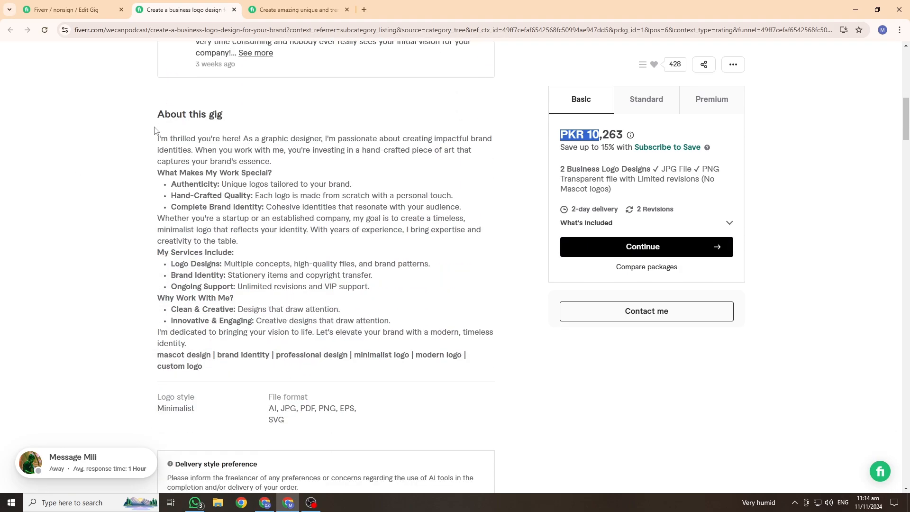
pyautogui.moveTo(157, 138); pyautogui.dragTo(470, 368)
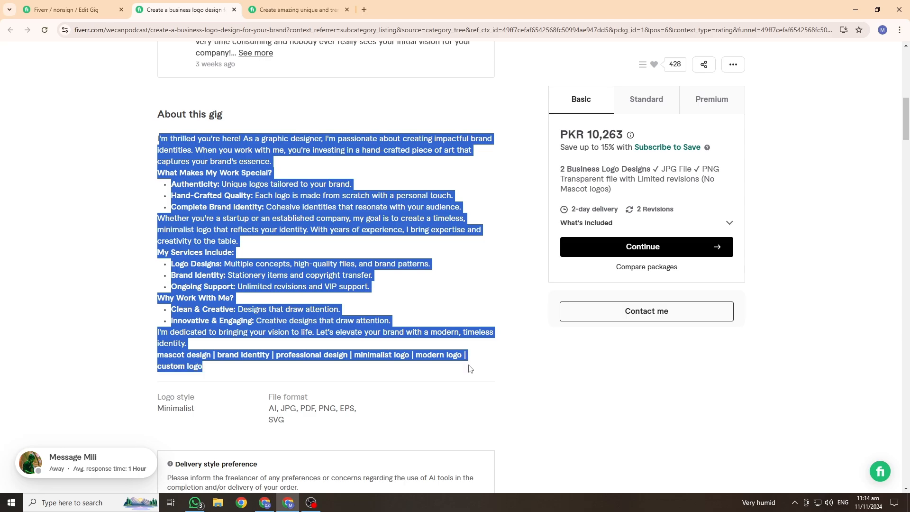
pyautogui.click(39, 110)
# Step: Read the second reference Gig's "About this gig" text and compare it with the first one's
pyautogui.click(297, 10)
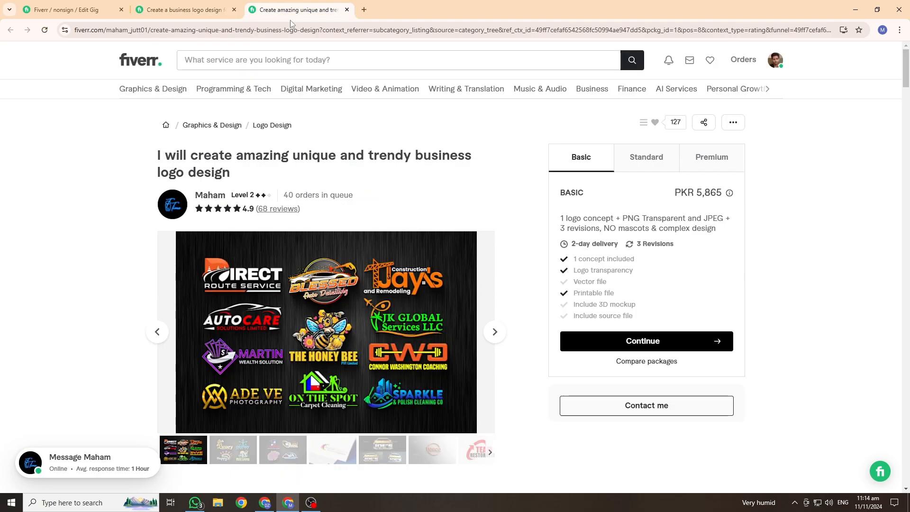
pyautogui.scroll(-10, 763, 258)
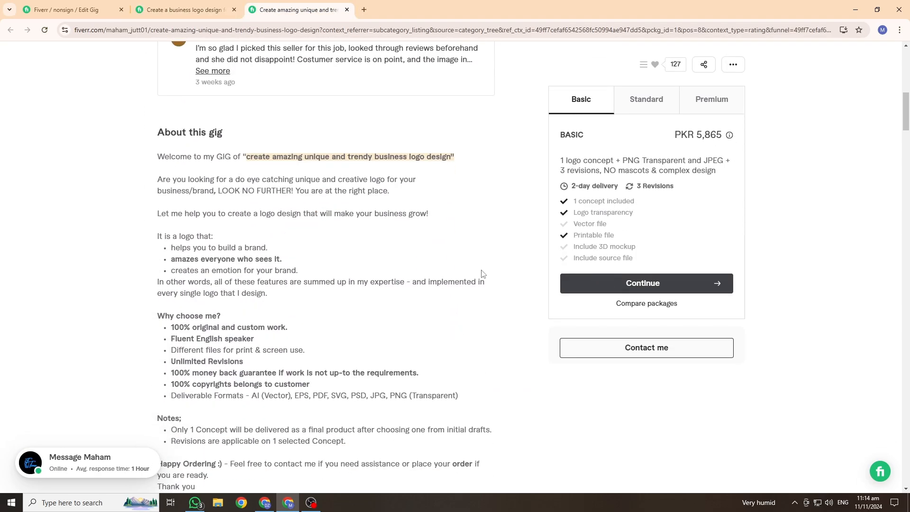
pyautogui.scroll(-2, 174, 176)
pyautogui.moveTo(157, 60); pyautogui.dragTo(420, 400)
pyautogui.click(352, 320)
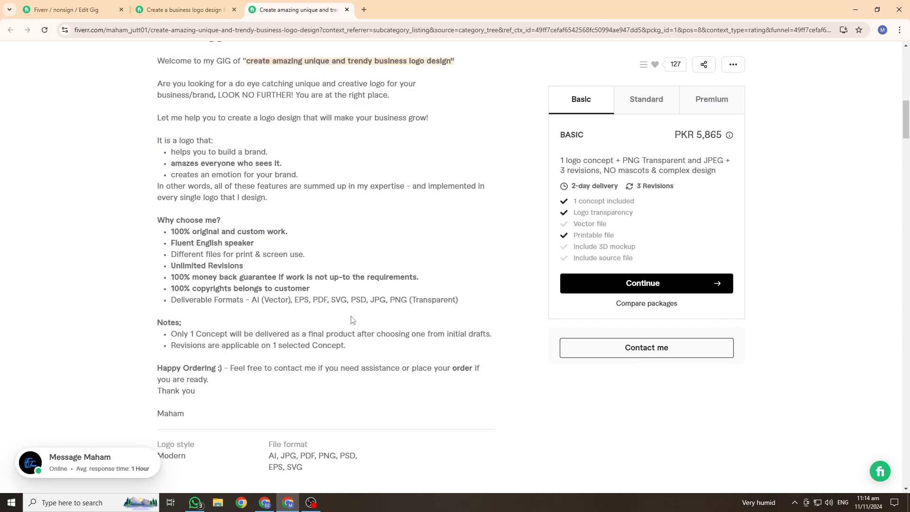
pyautogui.scroll(1, 231, 256)
pyautogui.click(158, 7)
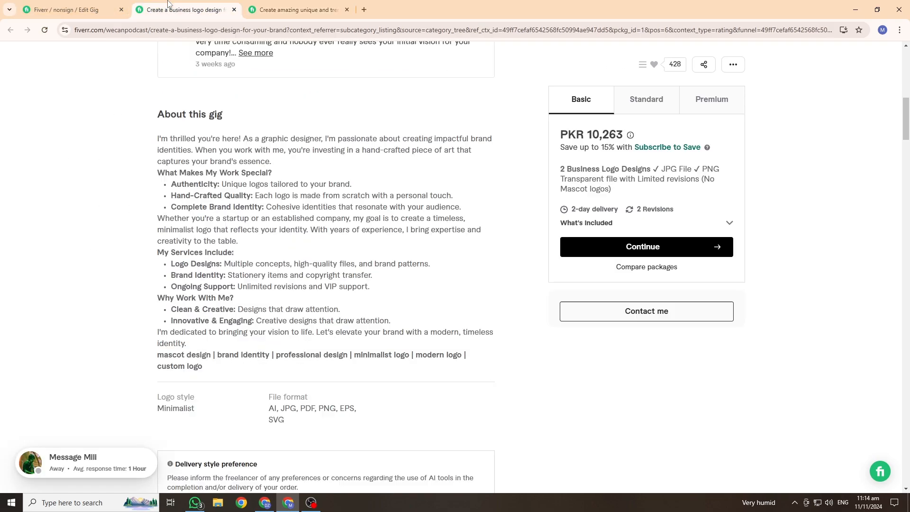
pyautogui.click(308, 7)
pyautogui.click(190, 8)
# Step: Fill the Gig description with the prepared text about timeless, minimalist logo design and read it through to its end
pyautogui.click(90, 9)
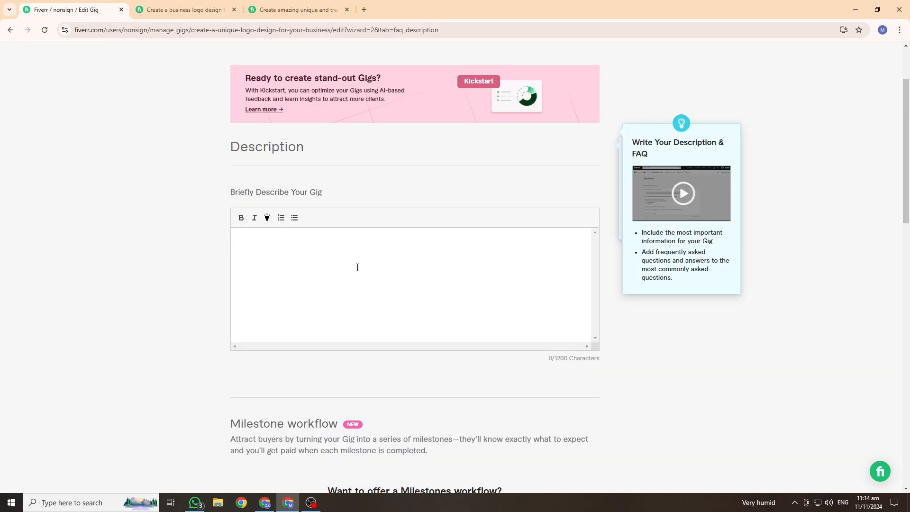
pyautogui.hotkey('ctrl', 'v')
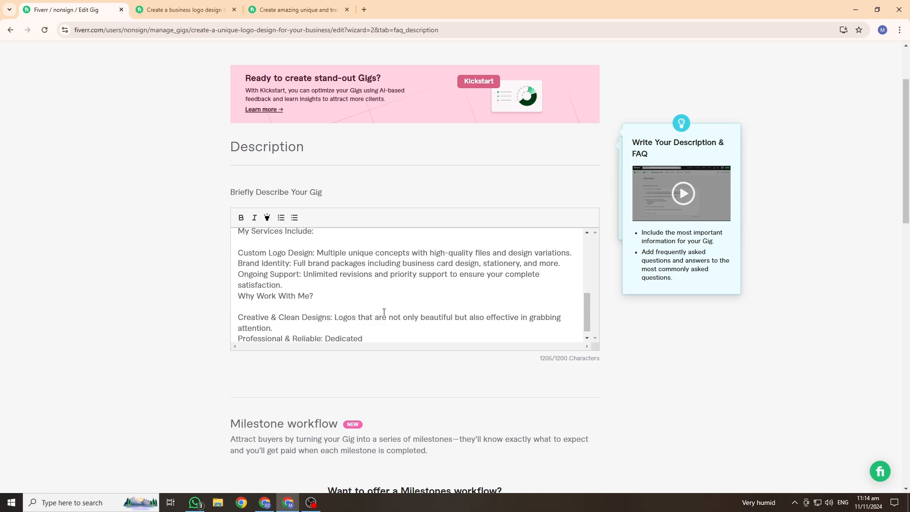
pyautogui.scroll(2, 361, 299)
pyautogui.scroll(-1, 379, 251)
pyautogui.scroll(5, 332, 258)
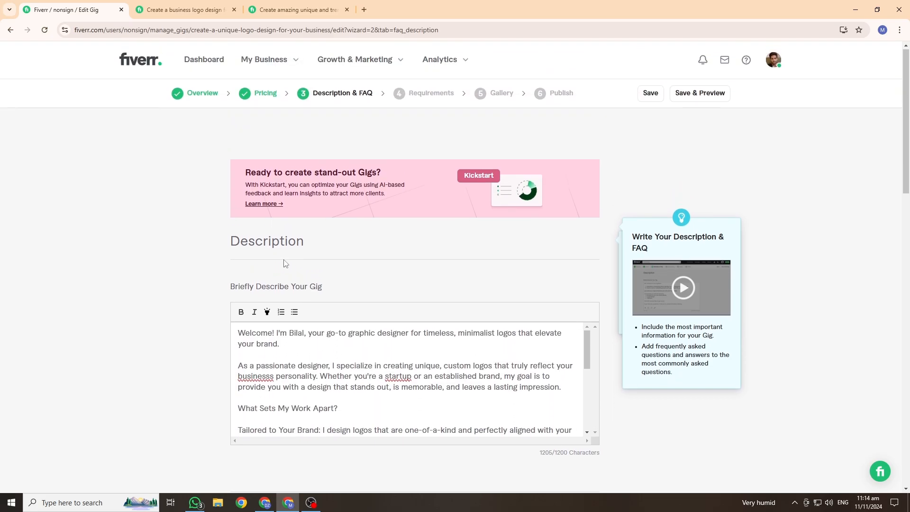
pyautogui.scroll(-1, 346, 326)
pyautogui.scroll(-2, 134, 309)
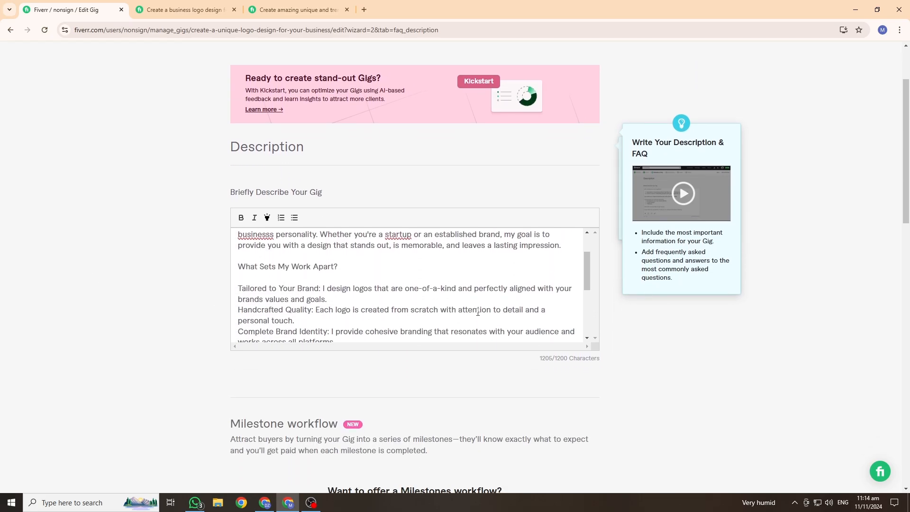
pyautogui.scroll(-4, 445, 277)
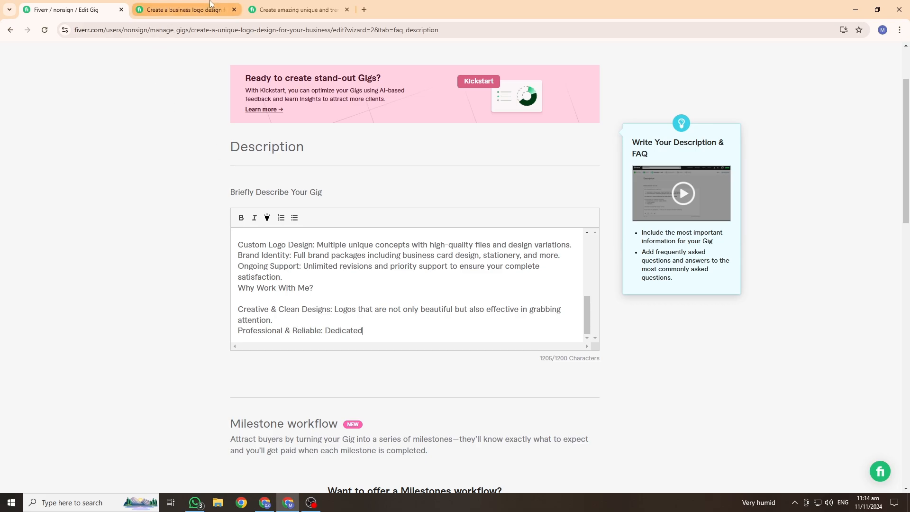
# Step: Compare the inserted Gig description with the "About this gig" sections of both reference Gigs
pyautogui.click(185, 9)
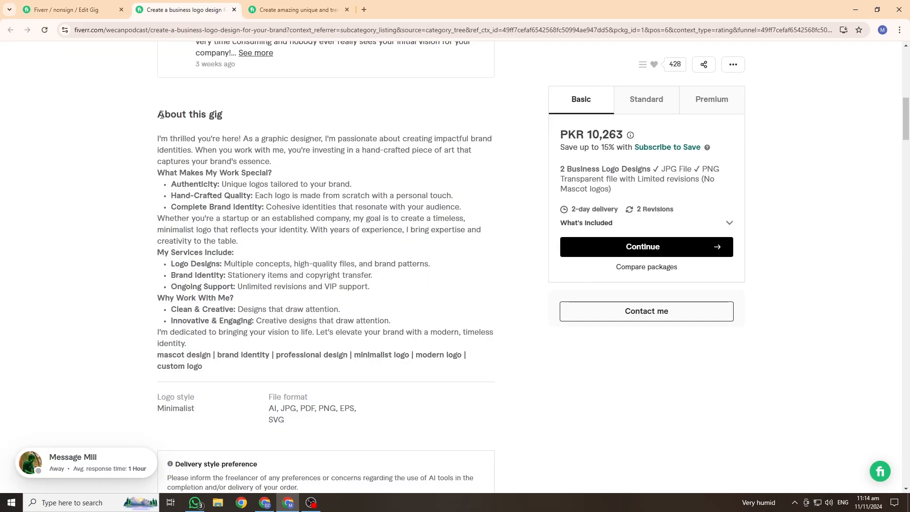
pyautogui.click(66, 9)
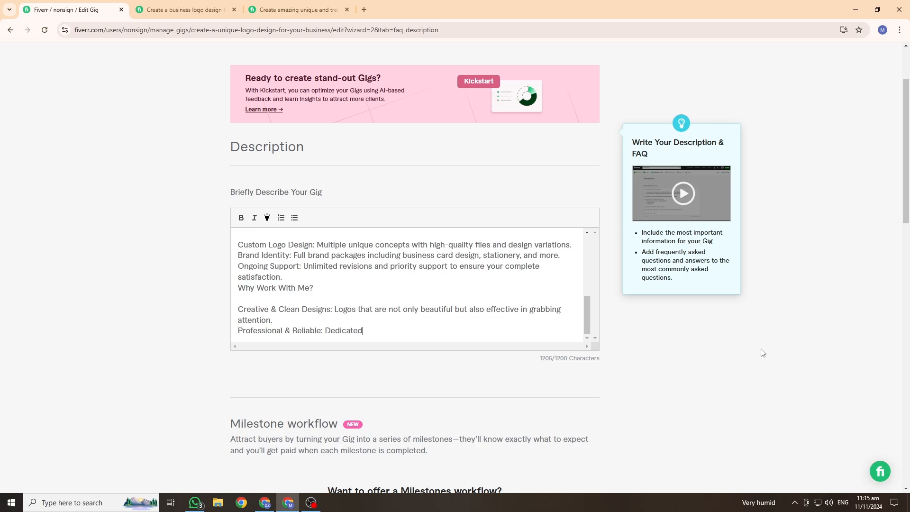
pyautogui.scroll(5, 420, 293)
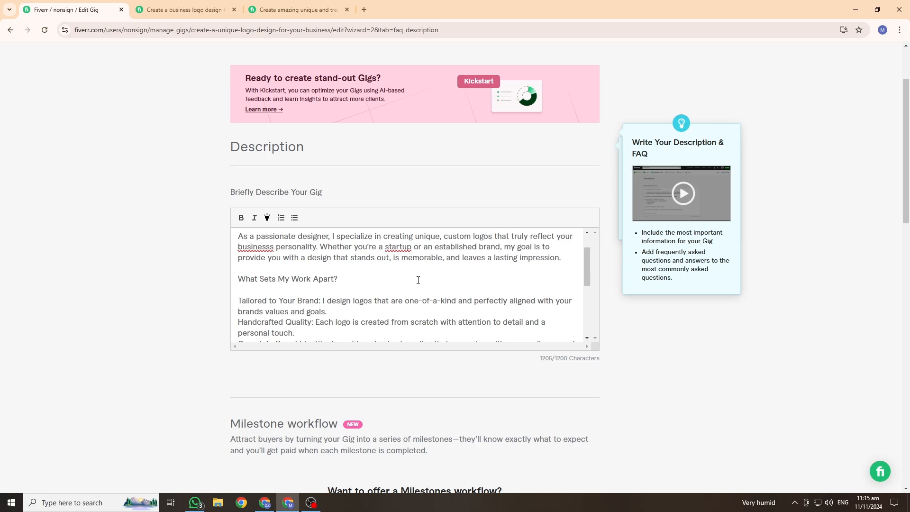
pyautogui.hotkey('ctrl', 'Tab')
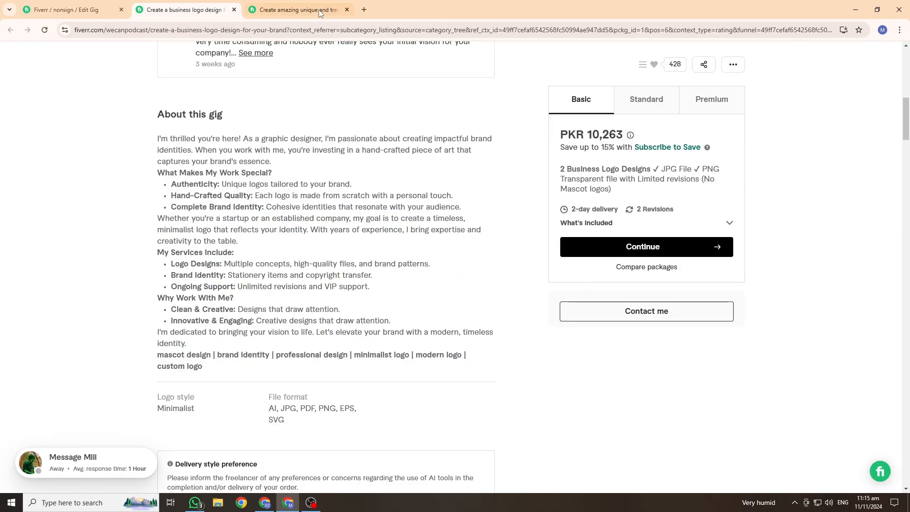
pyautogui.click(294, 10)
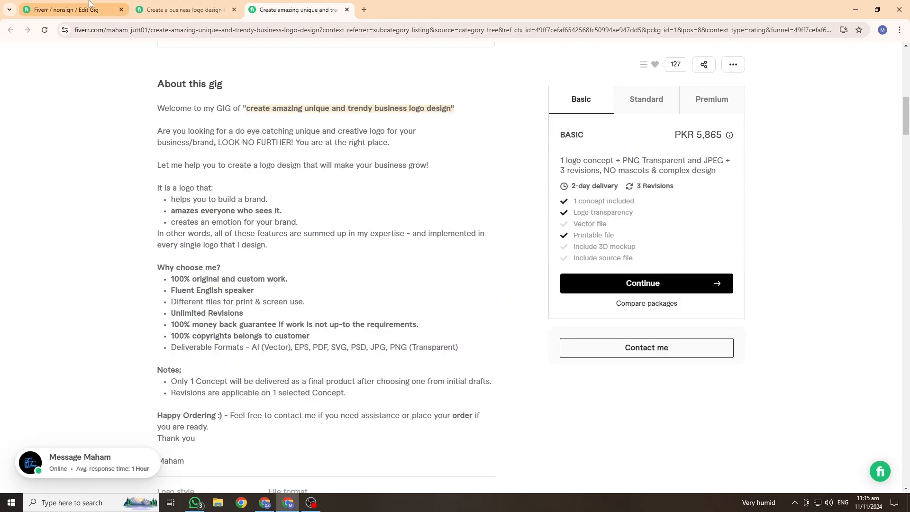
# Step: Return to the Gig being edited and save its description without adding any FAQ, continuing to the Requirements stage
pyautogui.click(185, 9)
pyautogui.click(81, 9)
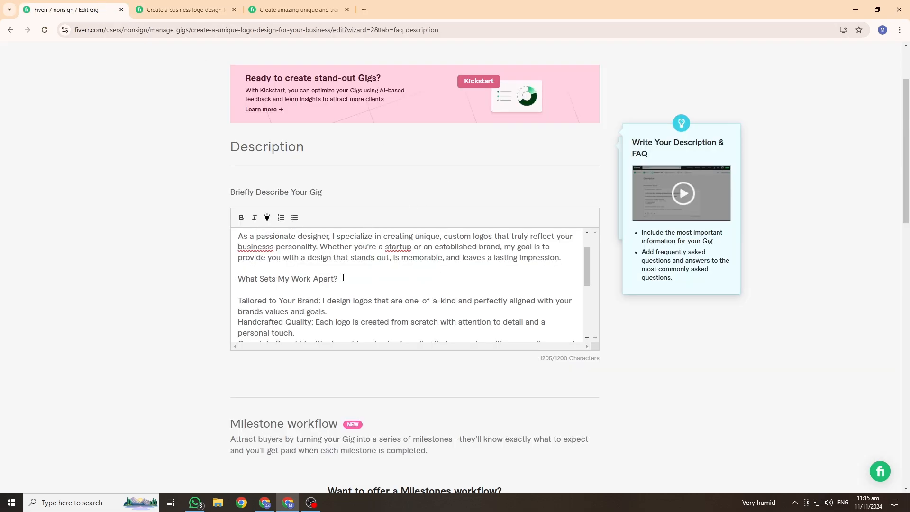
pyautogui.scroll(-10, 476, 281)
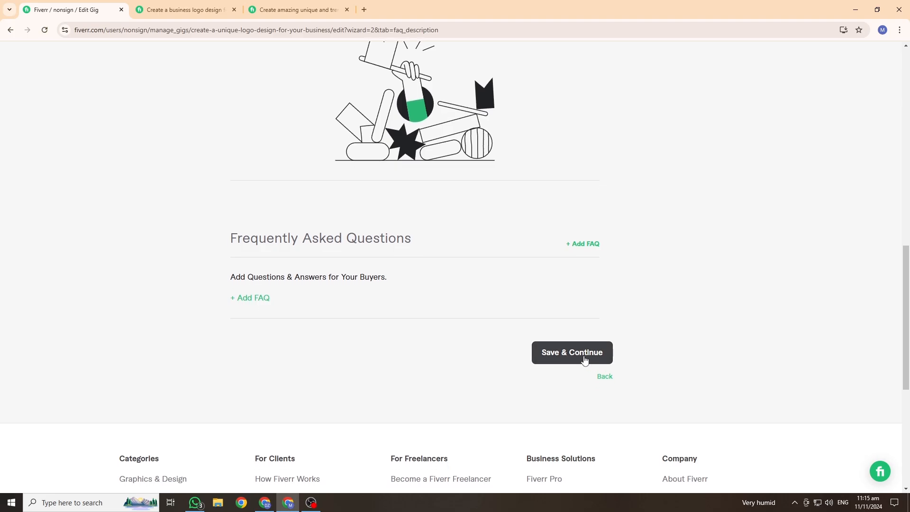
pyautogui.click(586, 358)
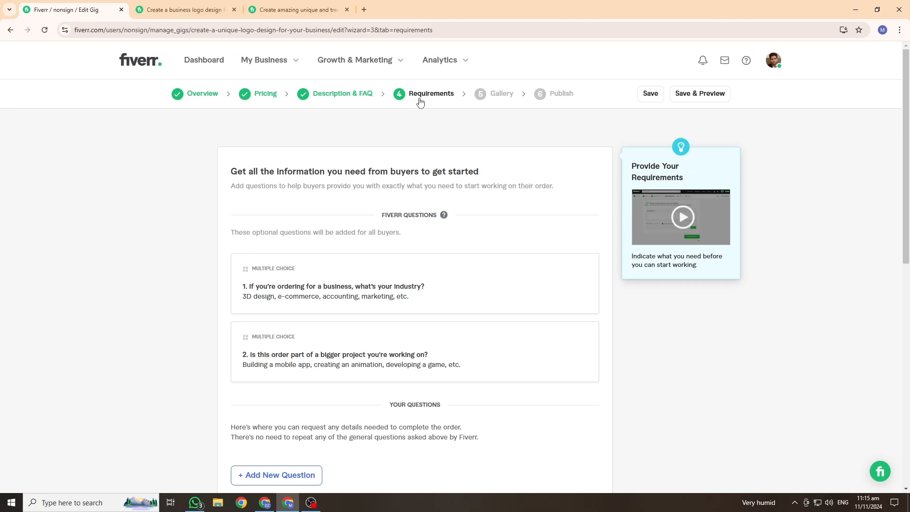
# Step: Add the required free-text buyer question "What is the name of your brand or company?" and save the requirements
pyautogui.scroll(-1, 534, 297)
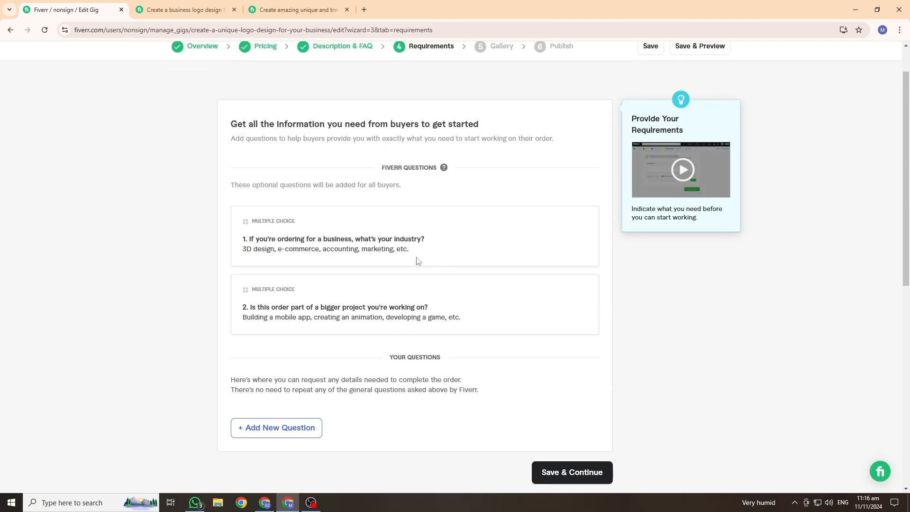
pyautogui.scroll(-1, 597, 378)
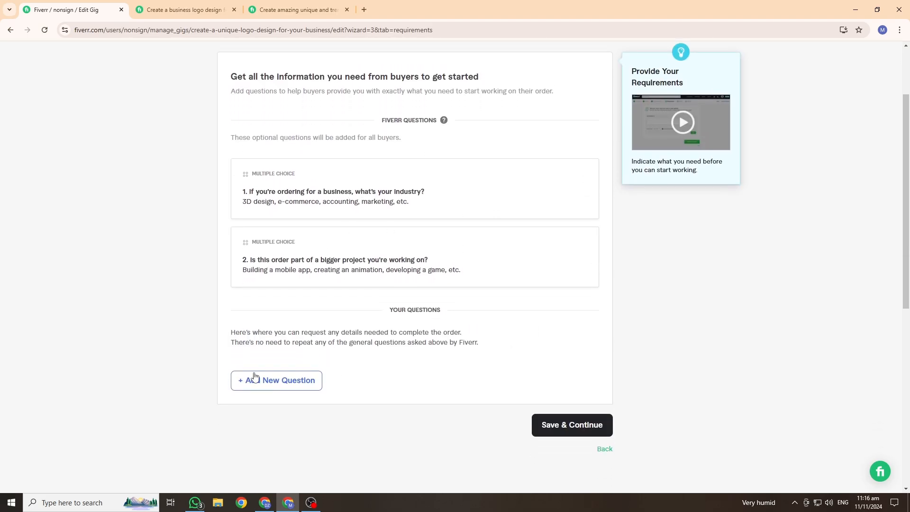
pyautogui.click(277, 385)
pyautogui.scroll(-1, 426, 342)
pyautogui.scroll(-1, 426, 342)
pyautogui.click(301, 366)
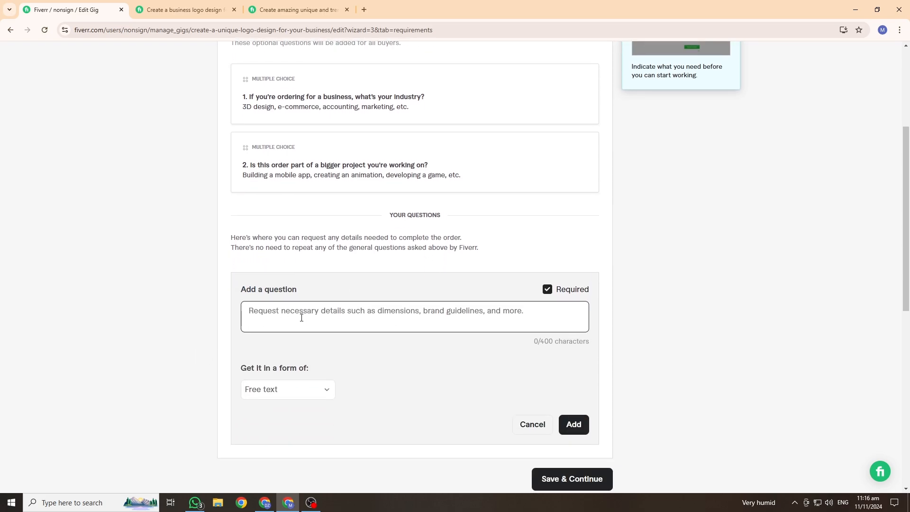
pyautogui.write('What is the name of your brand or company?')
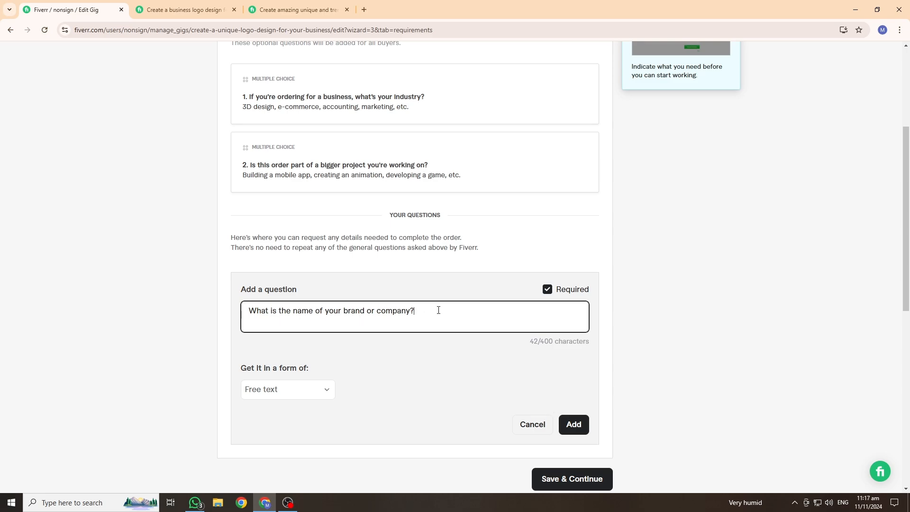
pyautogui.click(574, 425)
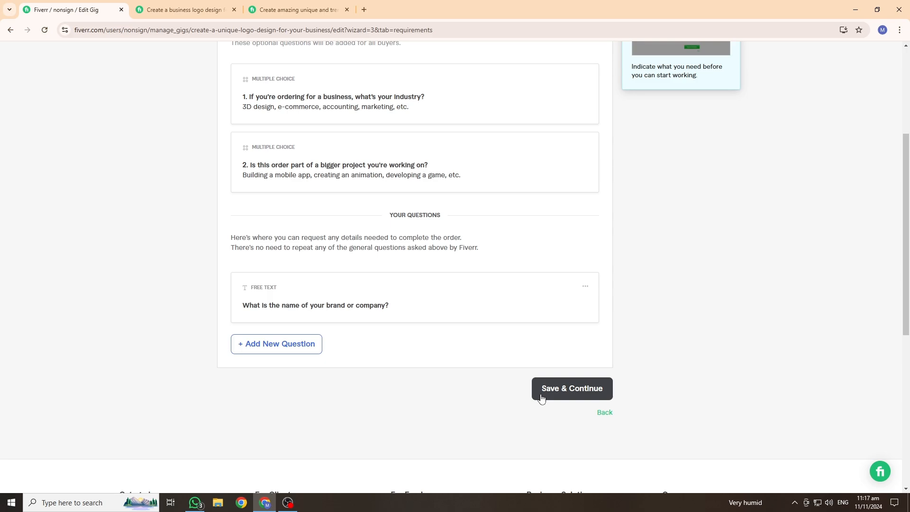
pyautogui.click(584, 397)
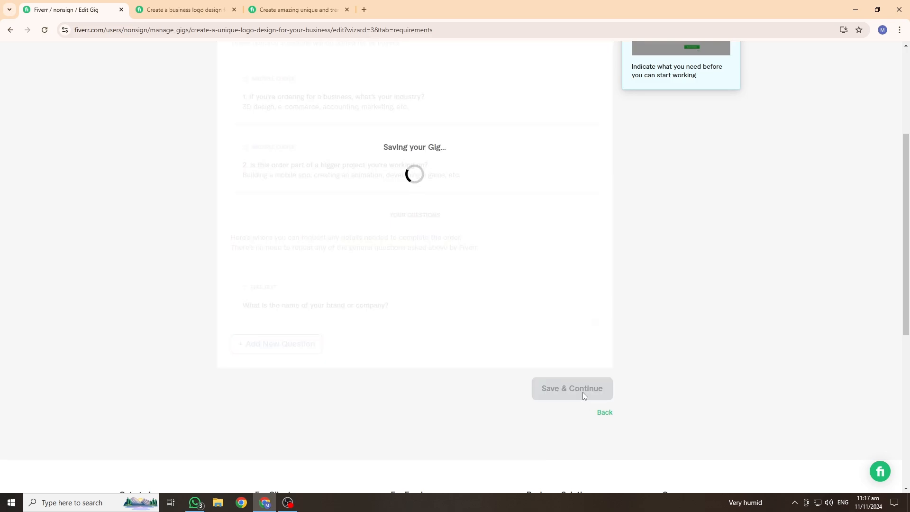
# Step: Examine the Gig gallery's upload sections for images, video and PDF documents, including their limits and guidelines
pyautogui.scroll(-2, 426, 199)
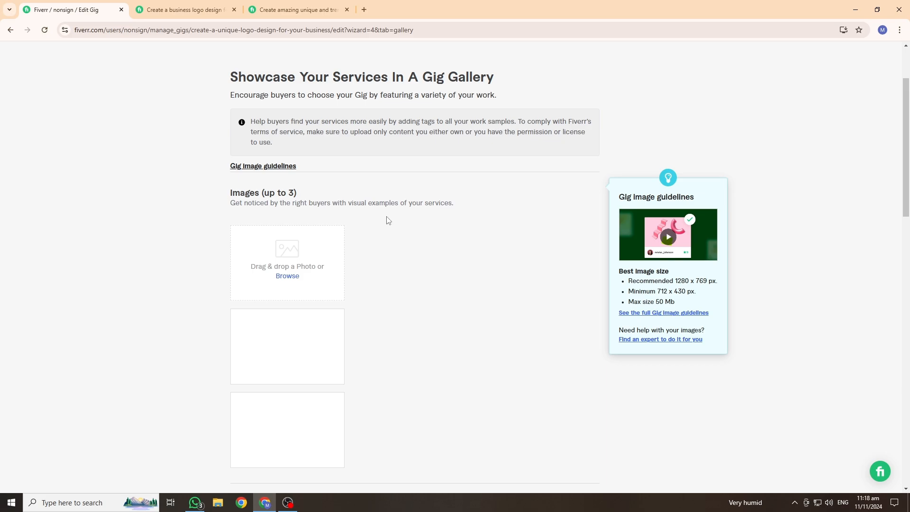
pyautogui.scroll(-1, 417, 288)
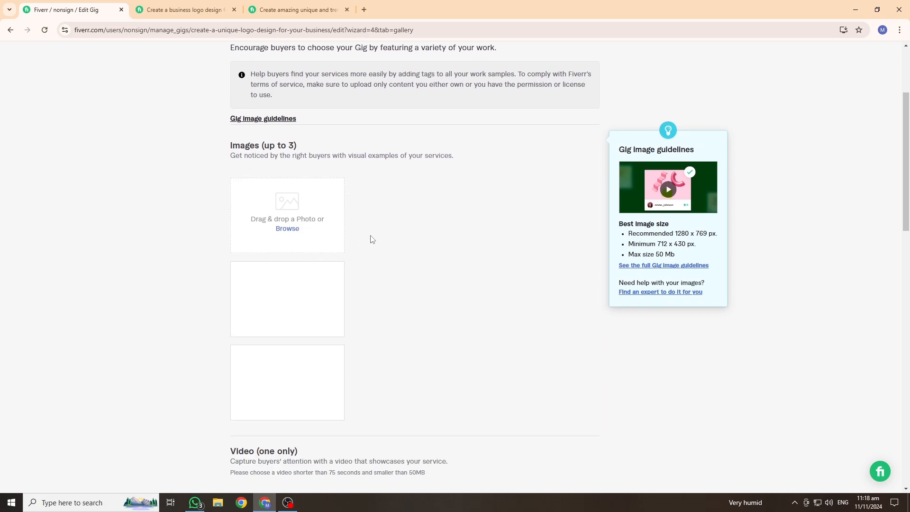
pyautogui.scroll(-4, 394, 248)
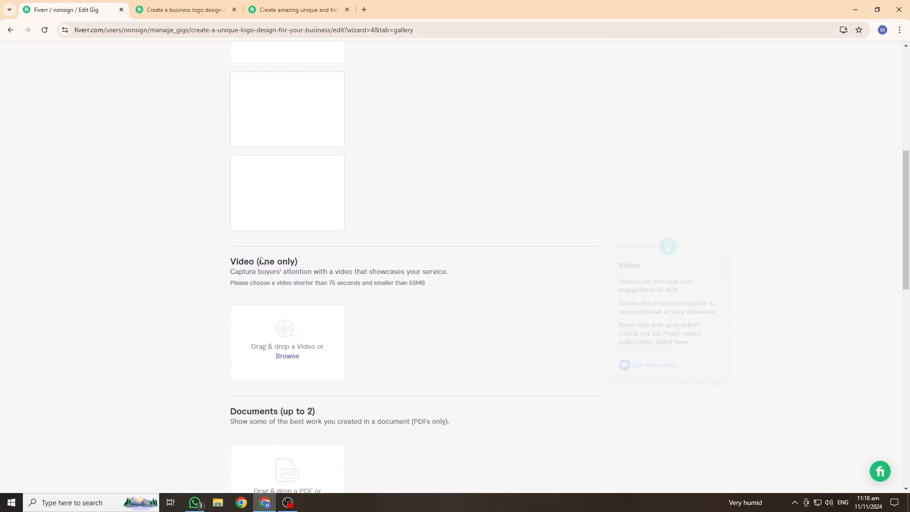
pyautogui.scroll(-2, 364, 353)
pyautogui.scroll(3, 384, 350)
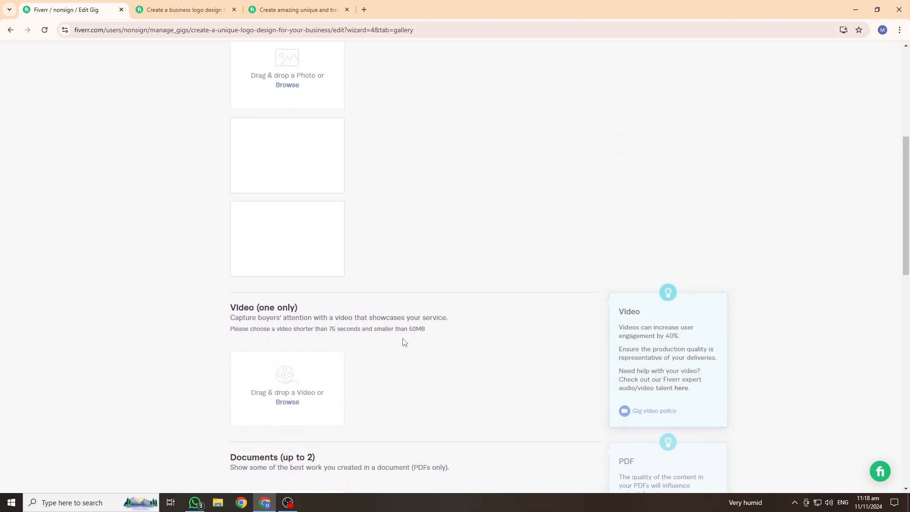
pyautogui.scroll(-3, 277, 435)
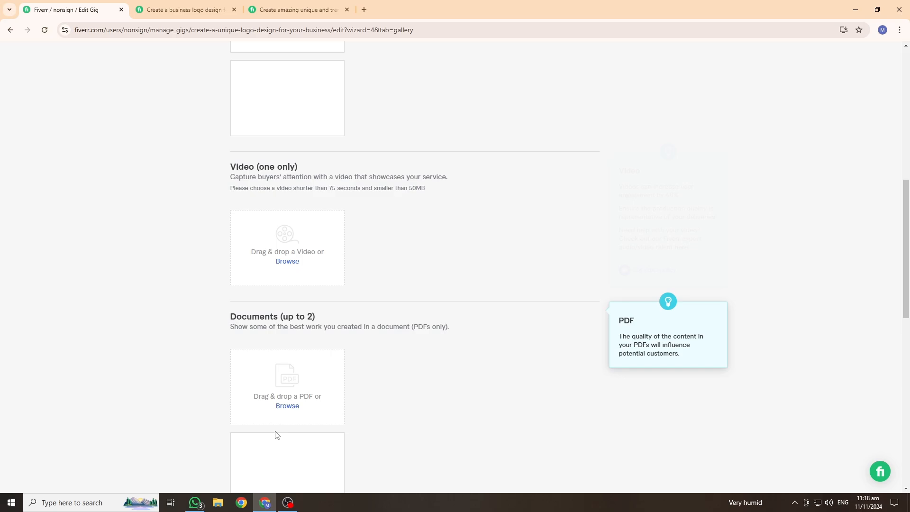
pyautogui.scroll(6, 389, 264)
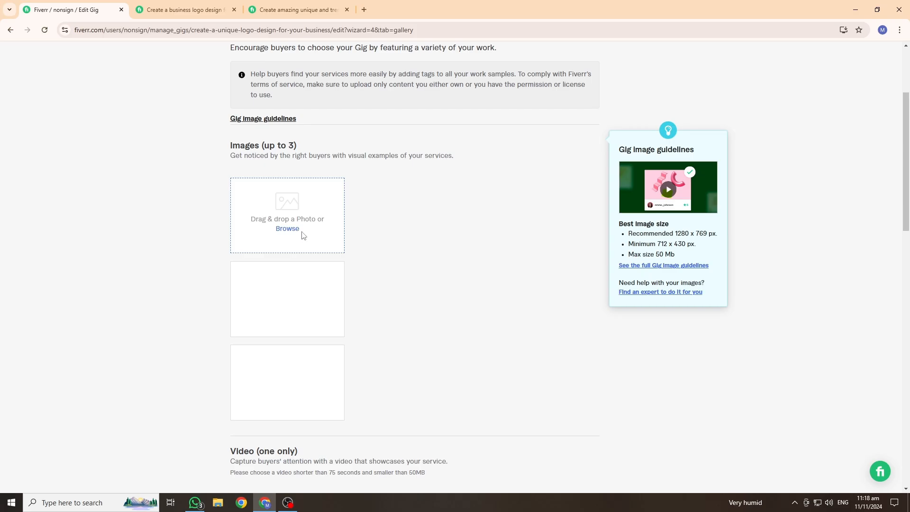
# Step: Upload the images Pic (1).jpg and Pic (1).png from the Online Work folder to the Gig gallery
pyautogui.click(286, 229)
pyautogui.moveTo(106, 122); pyautogui.dragTo(264, 90)
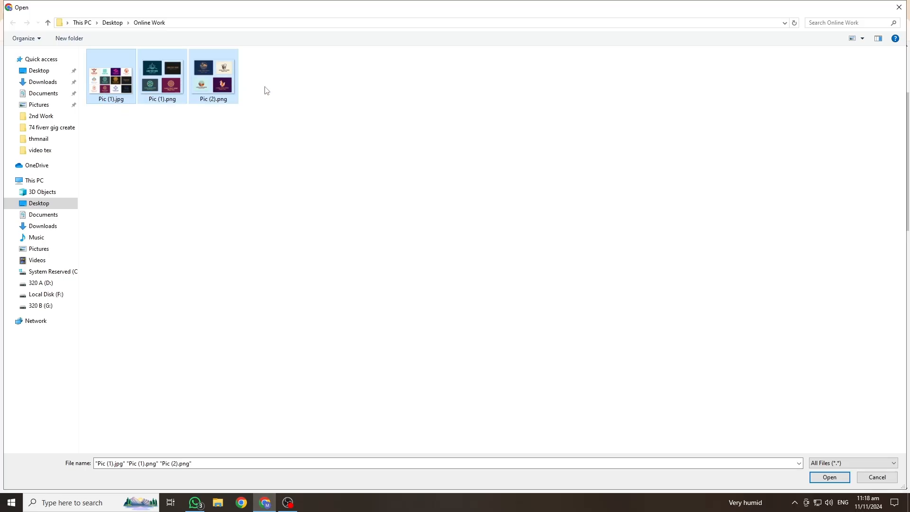
pyautogui.moveTo(120, 127); pyautogui.dragTo(172, 85)
pyautogui.press('Return')
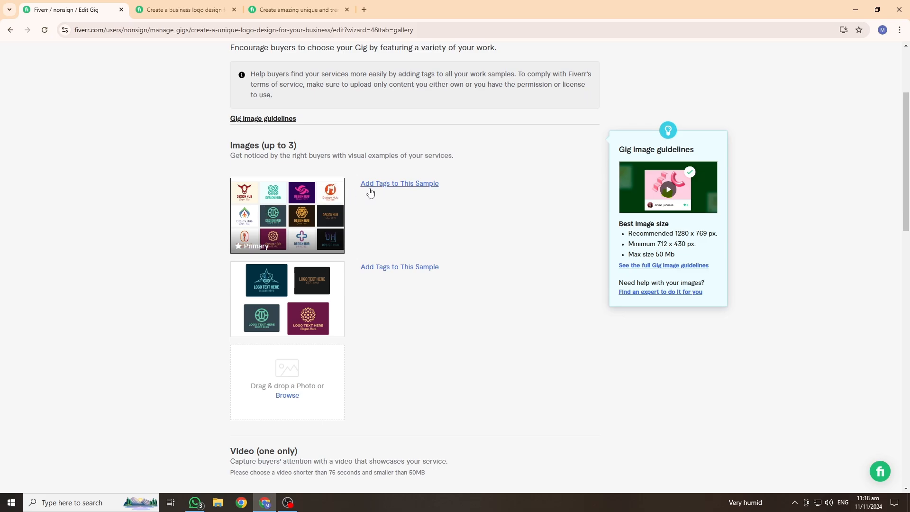
# Step: Tag the primary gallery image with the logo type Monogram
pyautogui.click(401, 185)
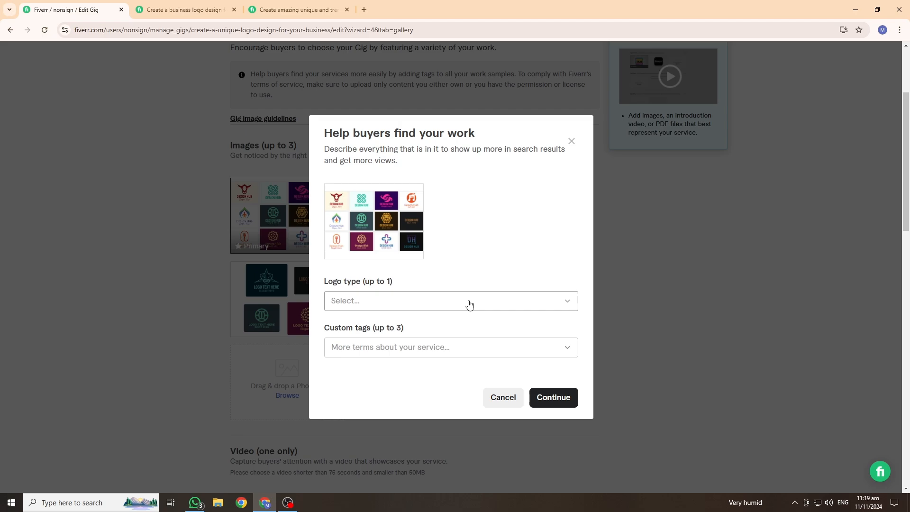
pyautogui.click(469, 305)
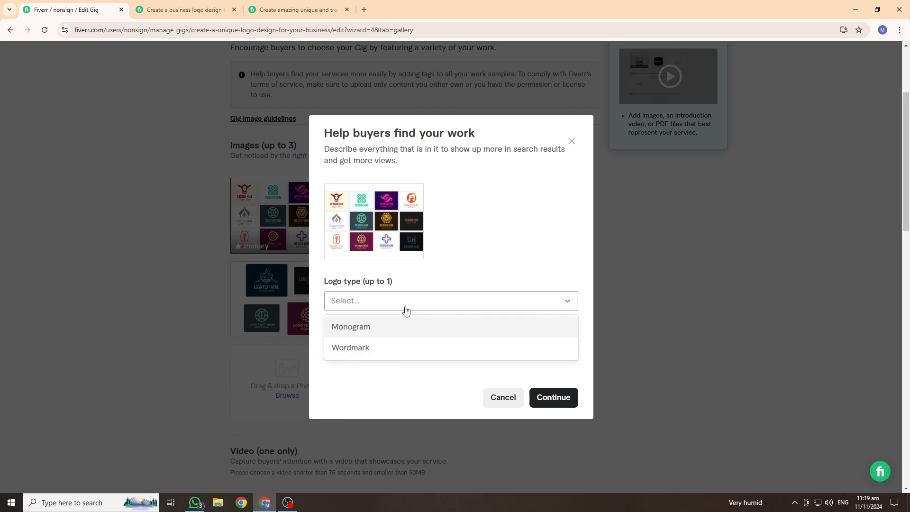
pyautogui.click(378, 332)
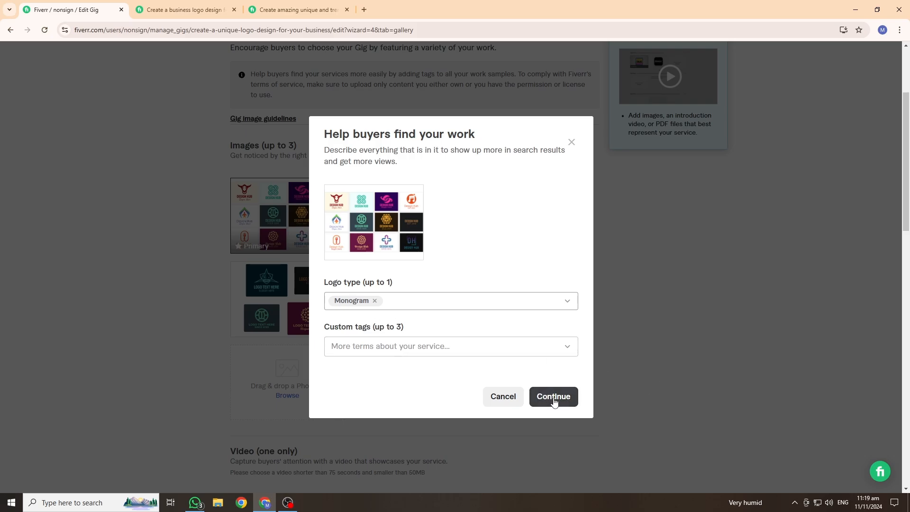
pyautogui.click(552, 397)
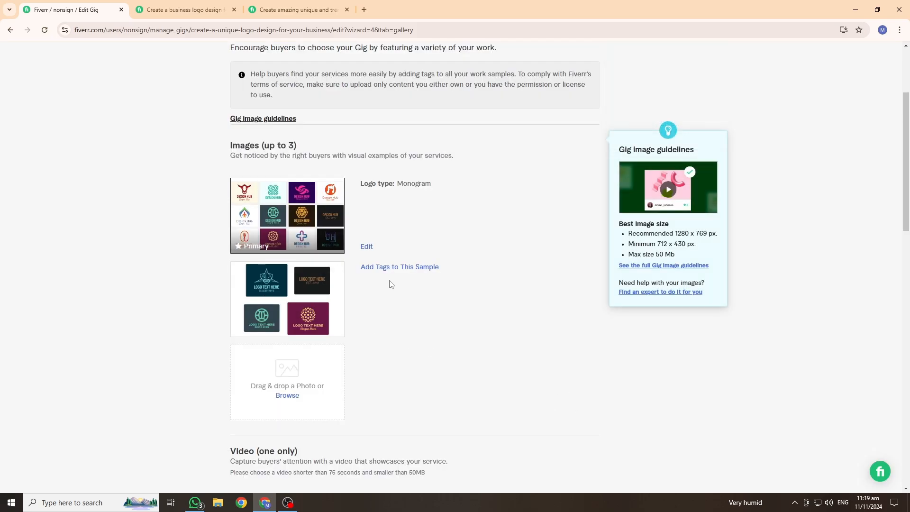
# Step: Tag the second gallery image, showing four logos, with the logo type Monogram
pyautogui.click(404, 268)
pyautogui.click(403, 308)
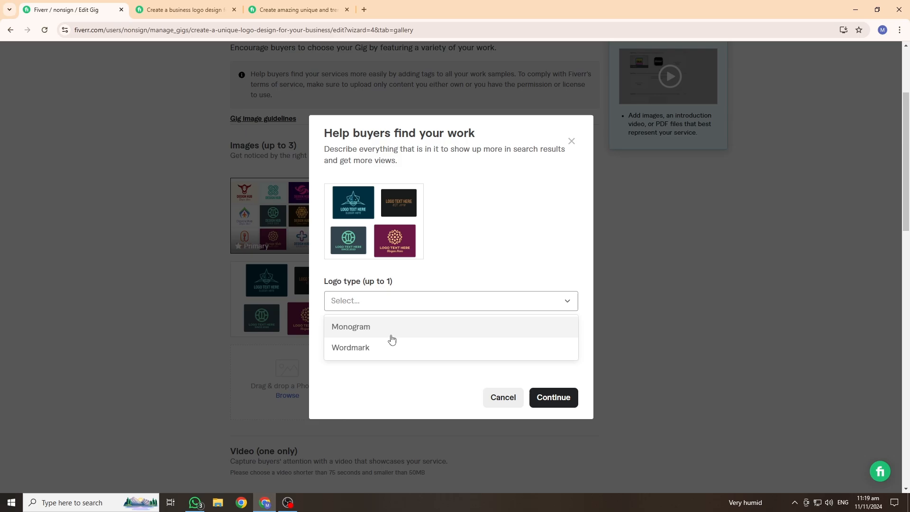
pyautogui.click(346, 327)
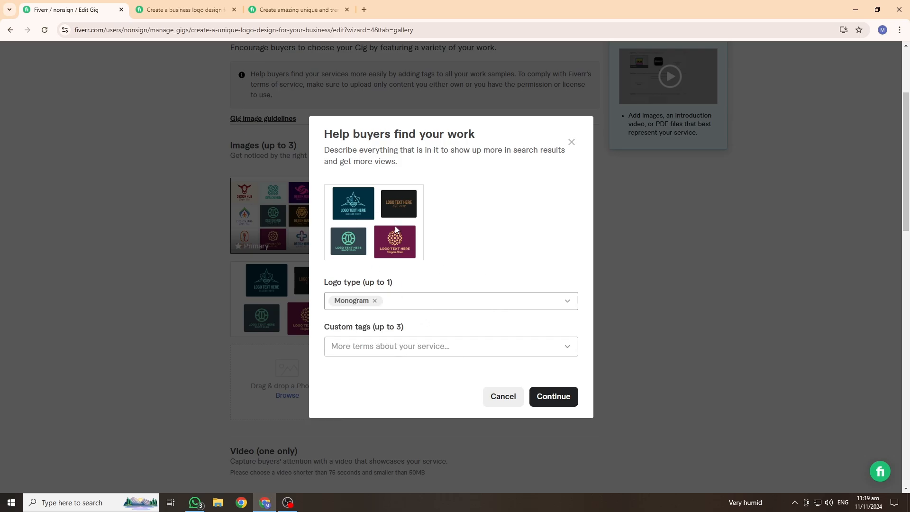
pyautogui.click(557, 396)
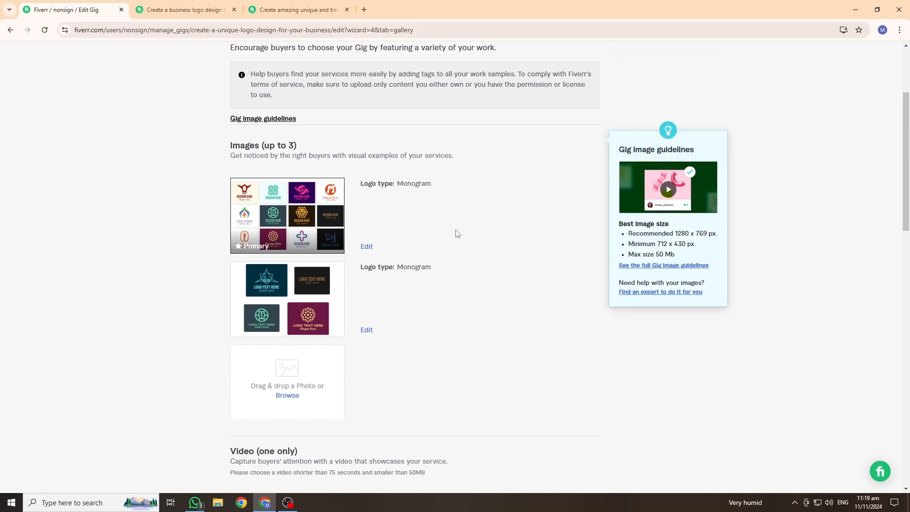
# Step: Accept the declaration that the gallery materials are own work and save the gallery, continuing to the Publish stage
pyautogui.scroll(-8, 616, 291)
pyautogui.scroll(4, 616, 292)
pyautogui.scroll(-5, 616, 291)
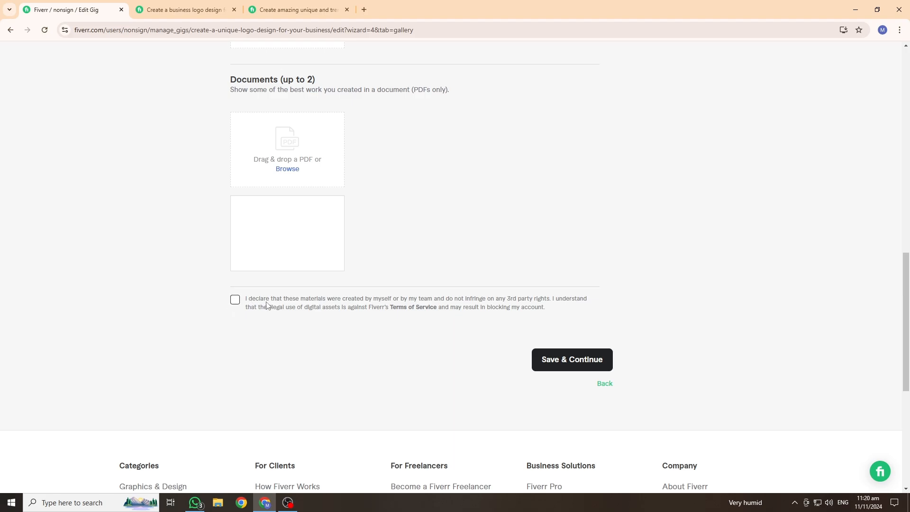
pyautogui.click(235, 306)
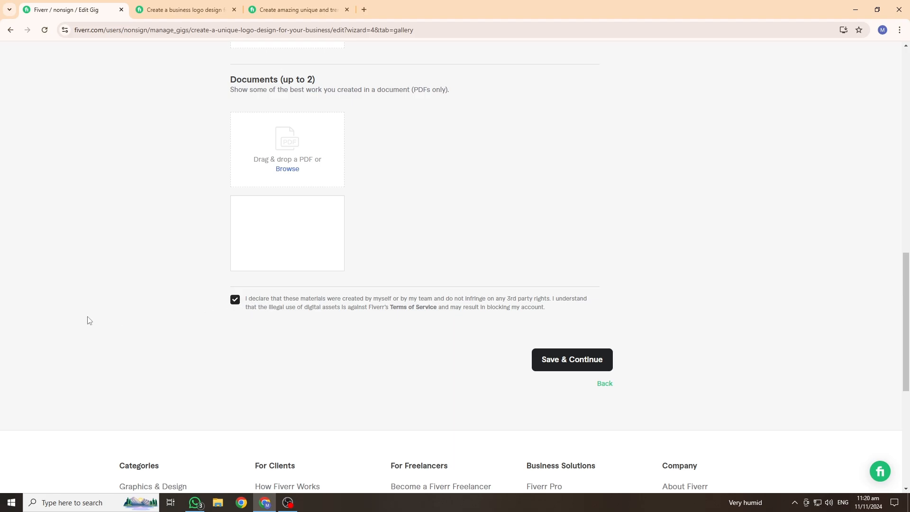
pyautogui.click(578, 368)
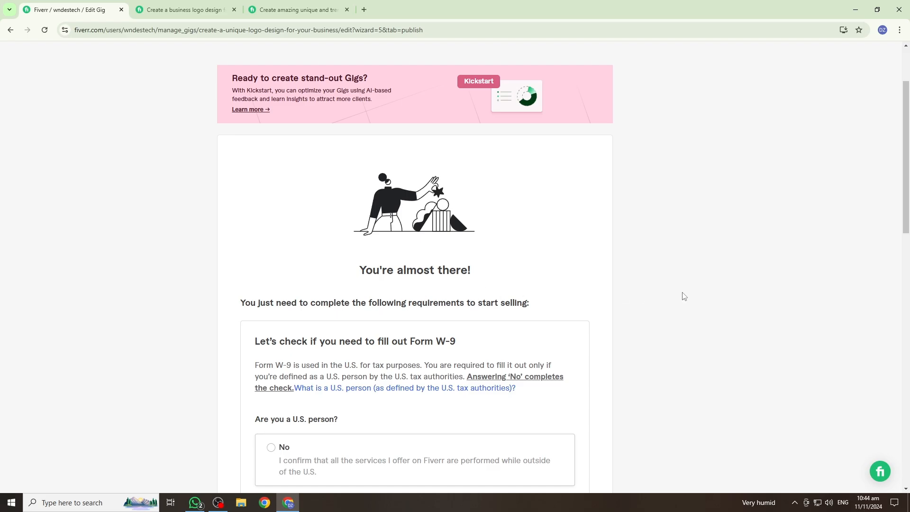
# Step: Read the Form W-9 check, answer No to being a U.S. person and save the answer
pyautogui.scroll(1, 683, 296)
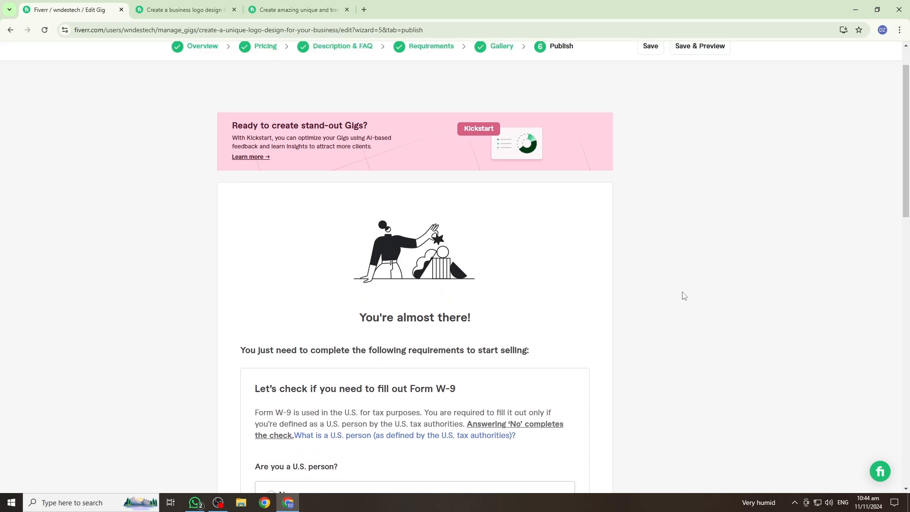
pyautogui.scroll(-4, 684, 296)
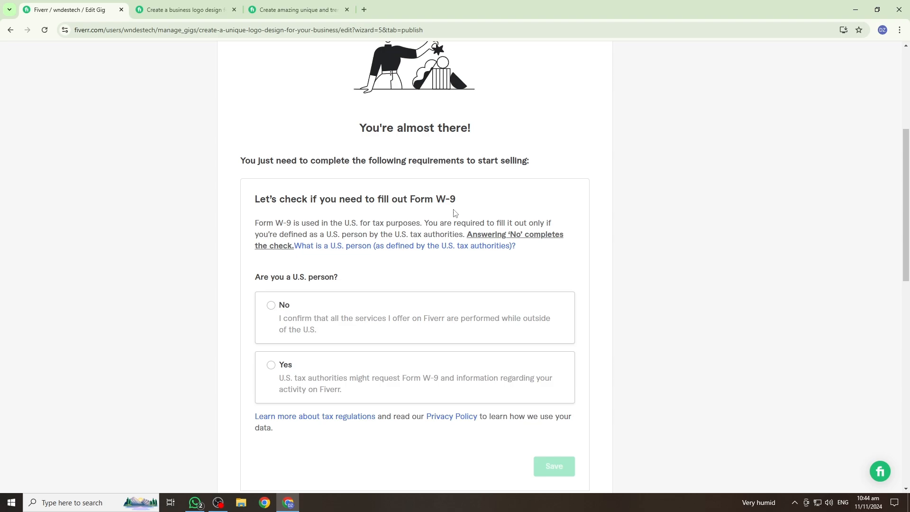
pyautogui.scroll(1, 519, 318)
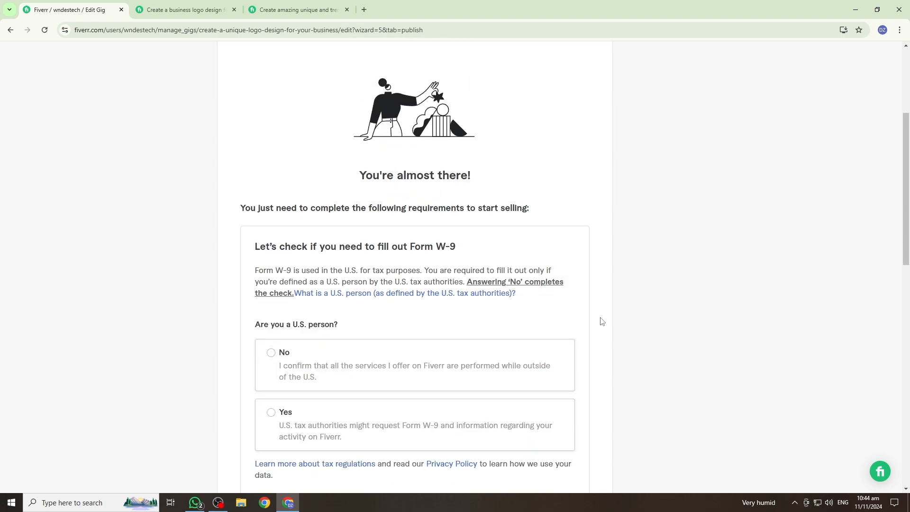
pyautogui.scroll(-1, 566, 341)
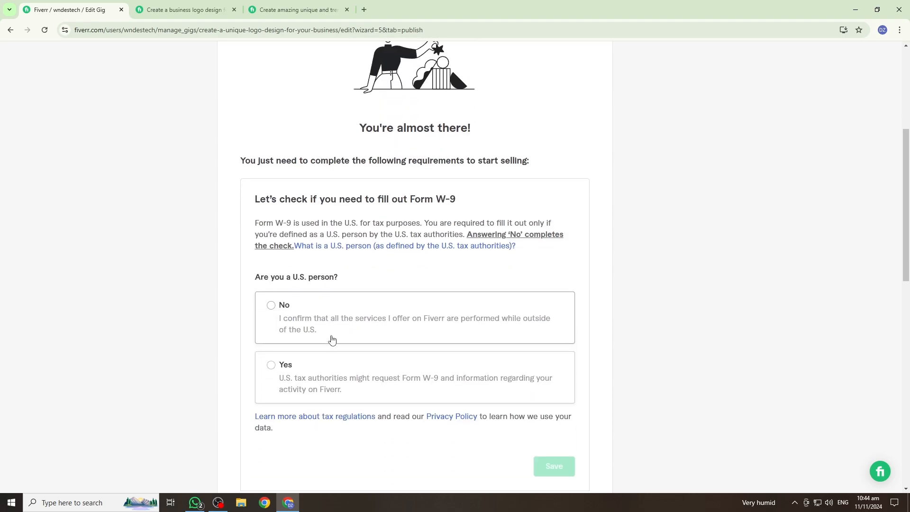
pyautogui.click(271, 308)
pyautogui.scroll(-2, 474, 379)
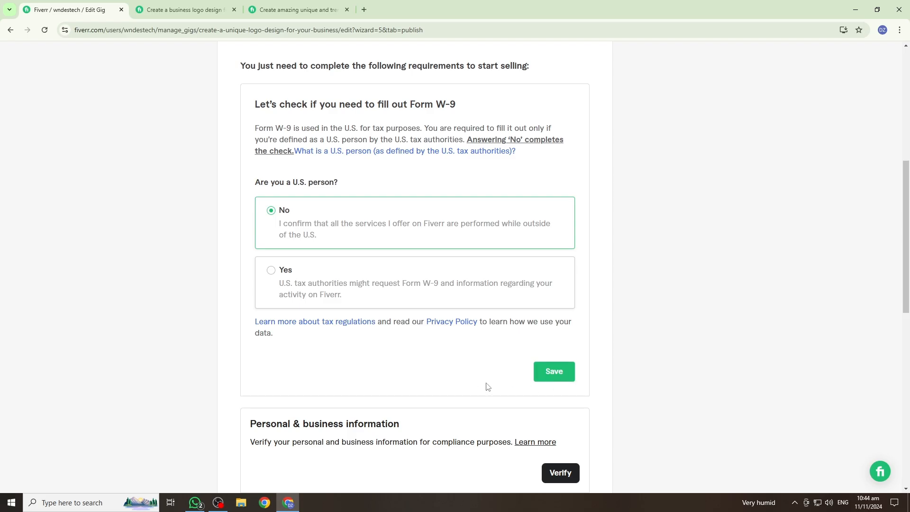
pyautogui.click(553, 374)
pyautogui.click(457, 327)
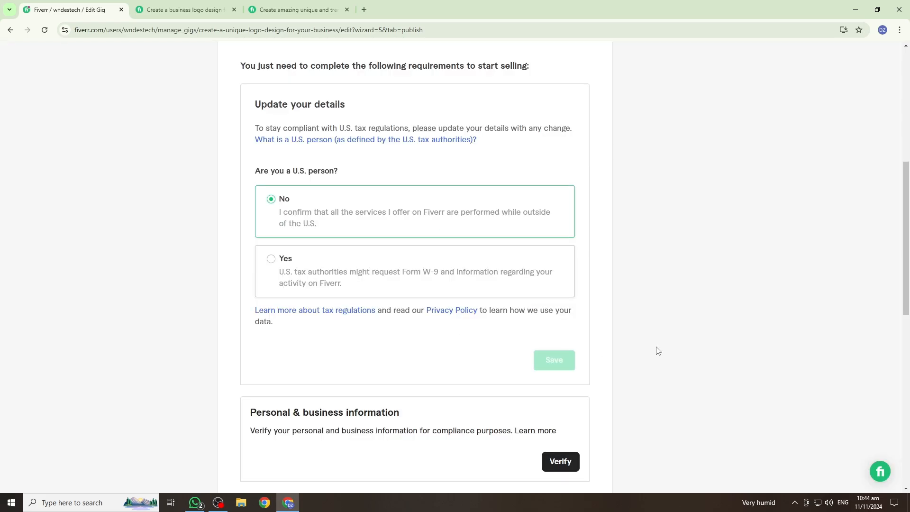
# Step: Complete the personal and business information check, declaring that Fiverr is used Outside my primary job or profession
pyautogui.scroll(-2, 318, 322)
pyautogui.click(558, 366)
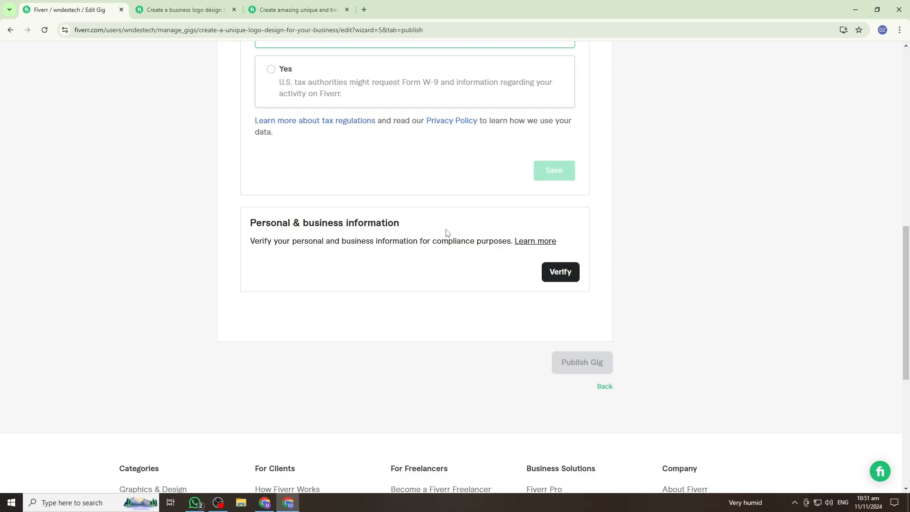
pyautogui.click(560, 275)
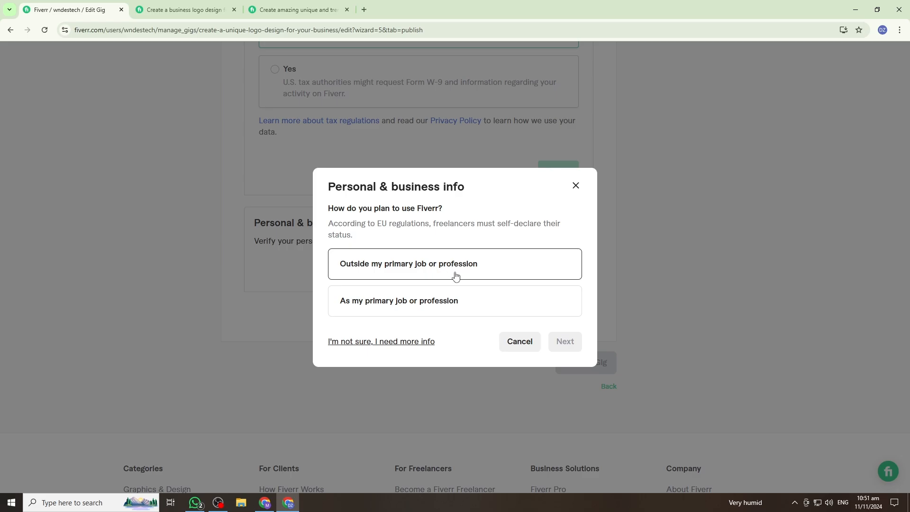
pyautogui.click(489, 274)
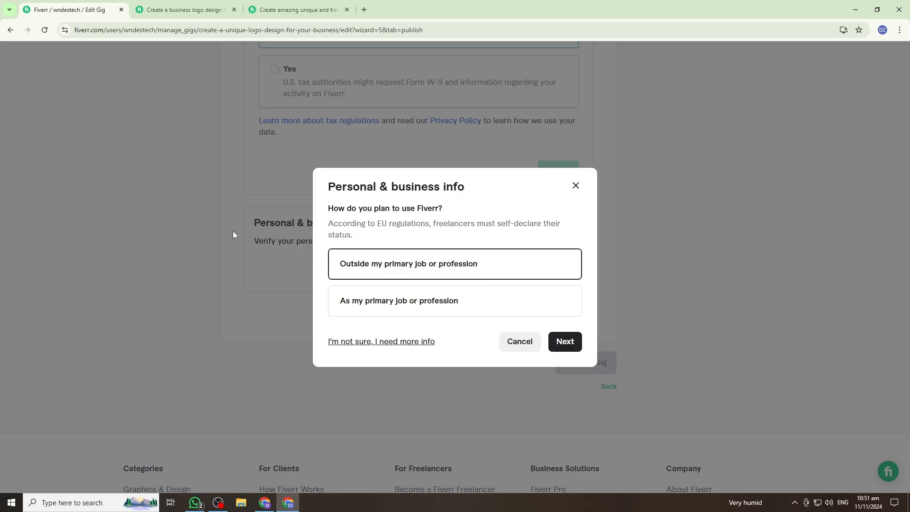
pyautogui.click(568, 345)
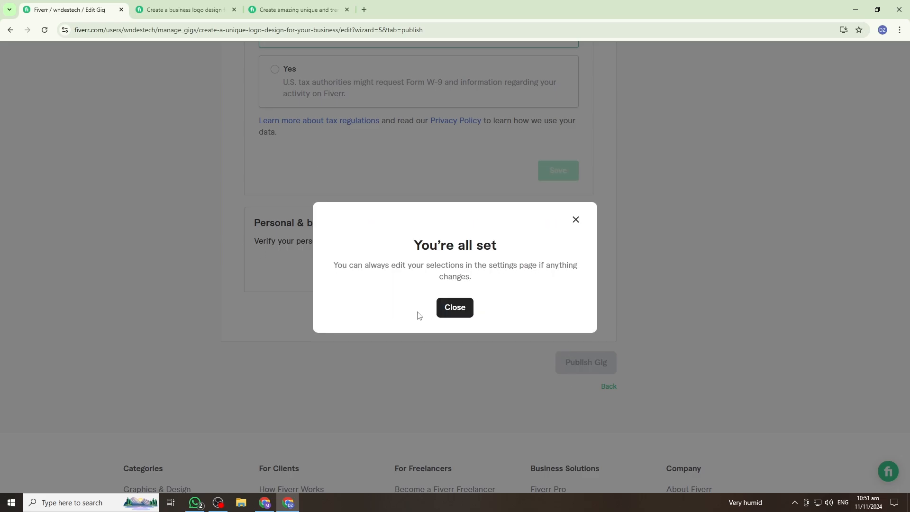
pyautogui.click(455, 308)
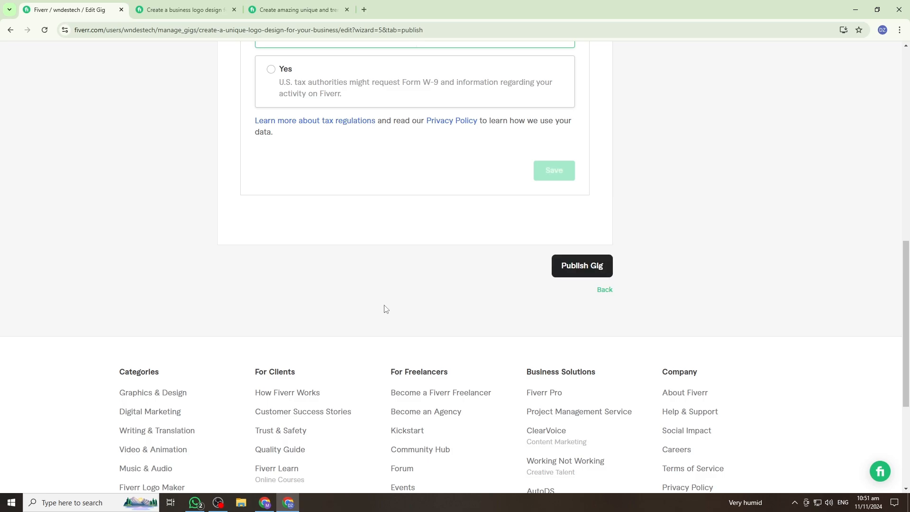
# Step: Publish the logo design Gig, look through the sharing and courses page, and finish to return to the Gigs list
pyautogui.click(562, 274)
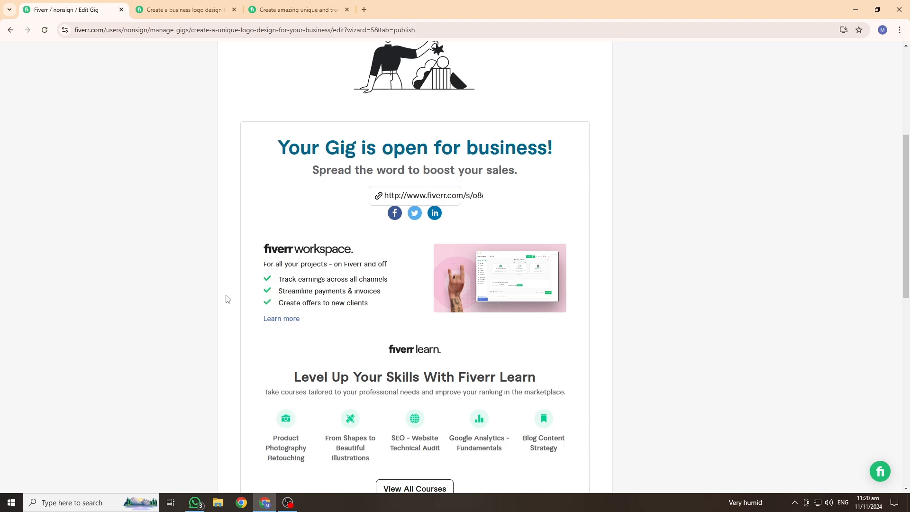
pyautogui.scroll(-2, 652, 288)
pyautogui.scroll(1, 553, 179)
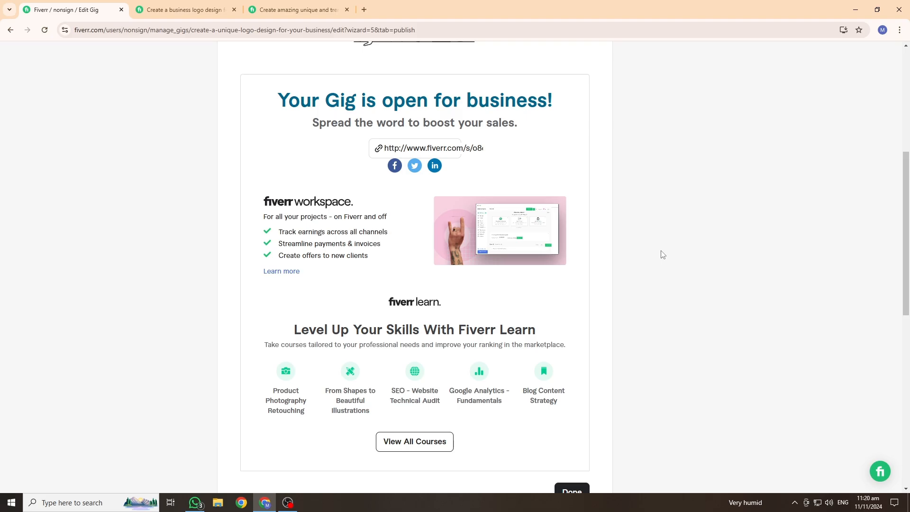
pyautogui.scroll(-3, 662, 255)
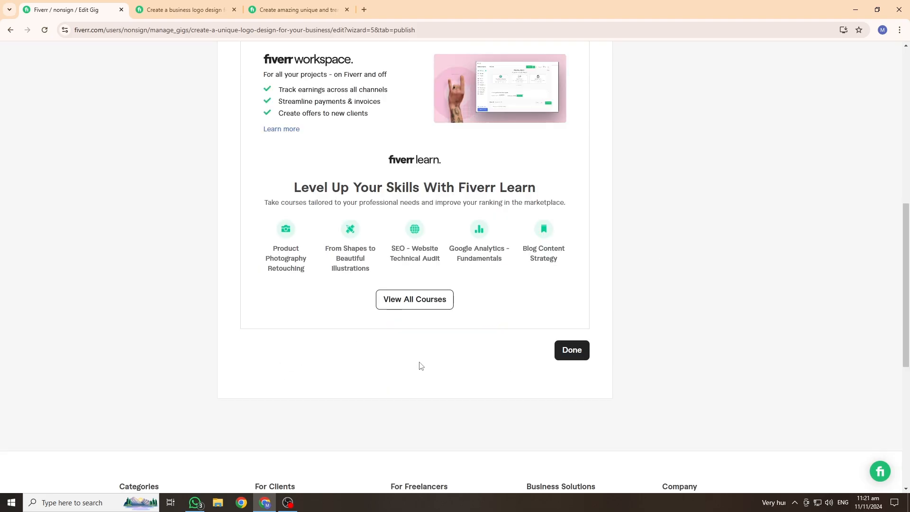
pyautogui.click(565, 355)
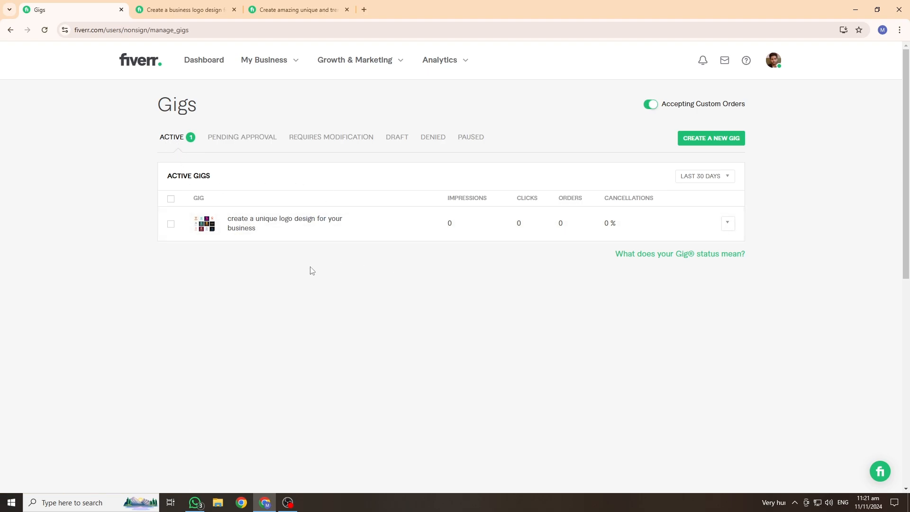
# Step: Expand the active logo Gig's status details, and open the Gig's public page from the seller profile
pyautogui.click(346, 225)
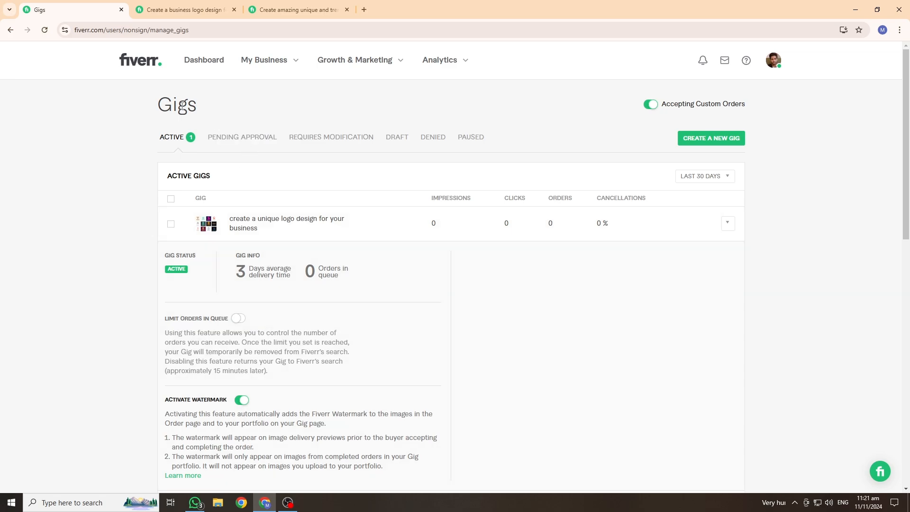
pyautogui.click(772, 60)
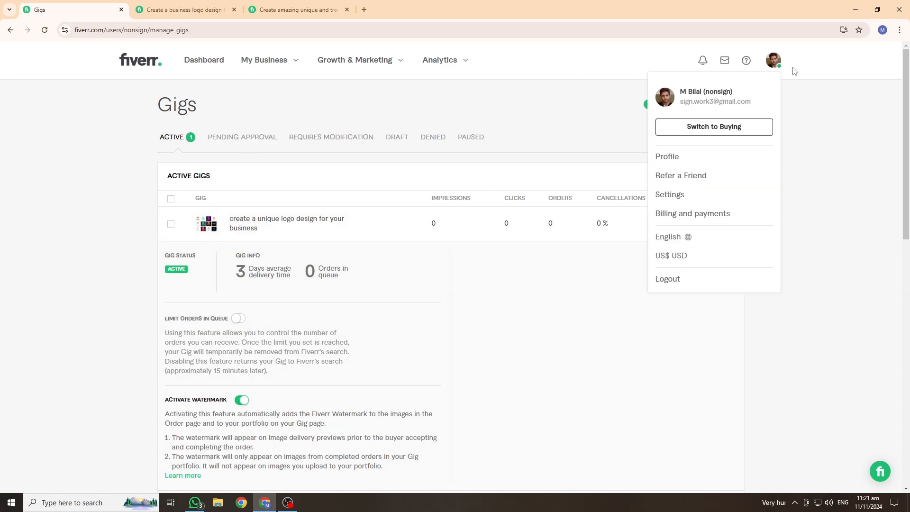
pyautogui.click(694, 161)
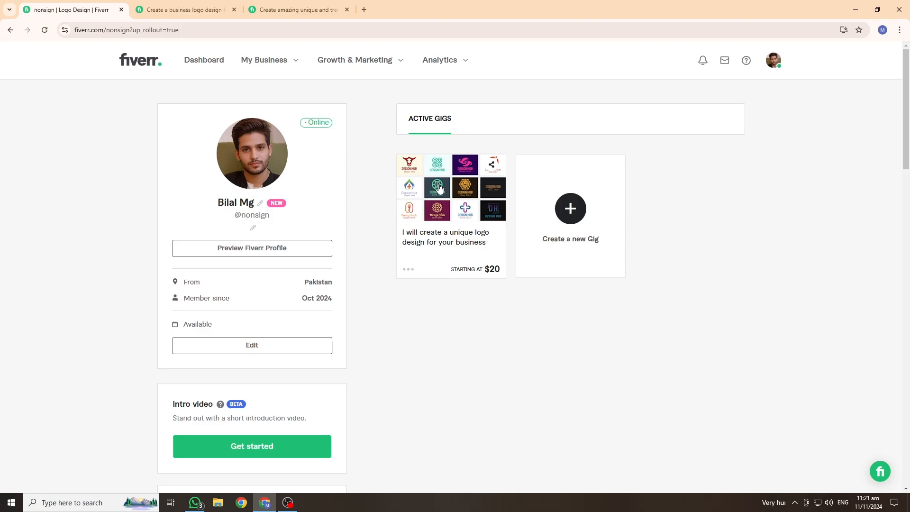
pyautogui.click(450, 242)
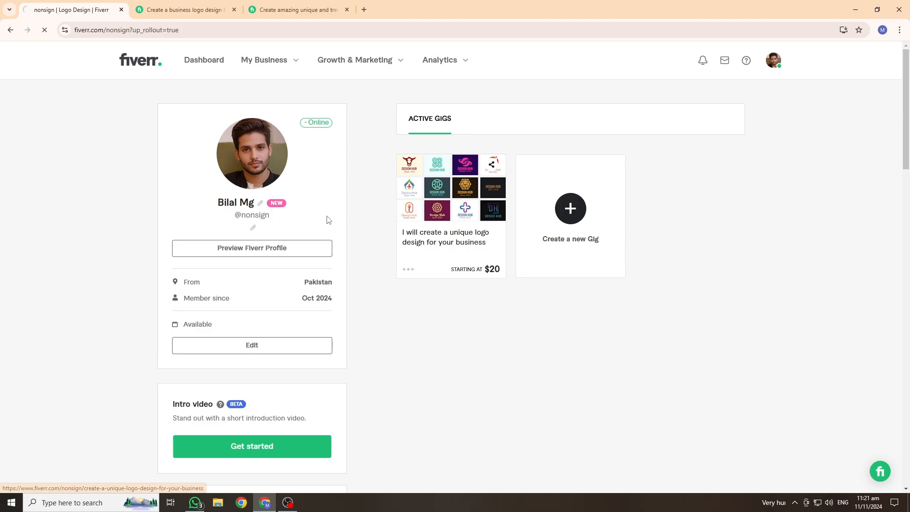
# Step: Review the Basic, Standard and Premium packages on the published Gig page
pyautogui.scroll(-2, 242, 236)
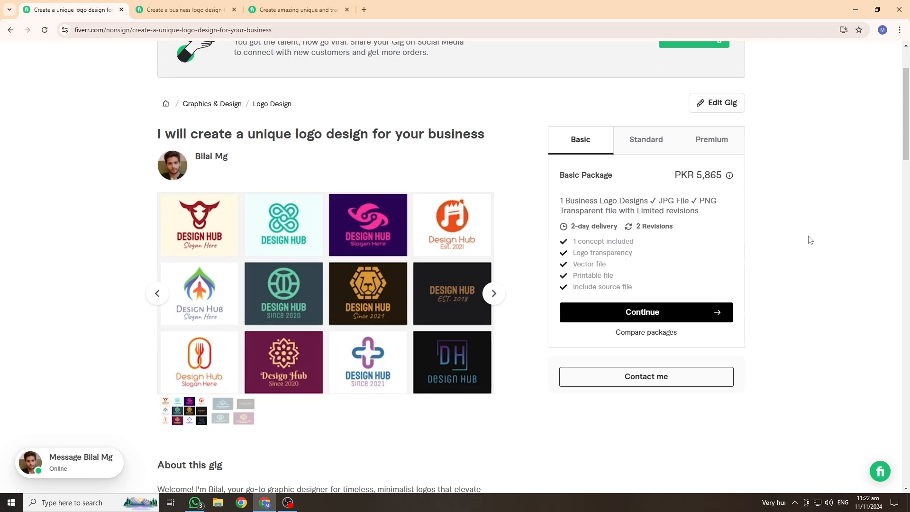
pyautogui.scroll(-2, 544, 311)
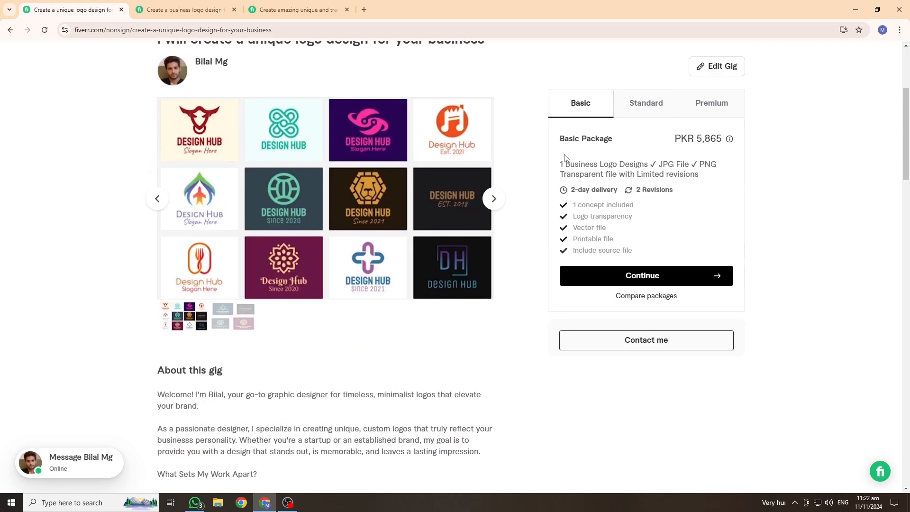
pyautogui.moveTo(560, 138); pyautogui.dragTo(591, 142)
pyautogui.click(686, 156)
pyautogui.click(646, 105)
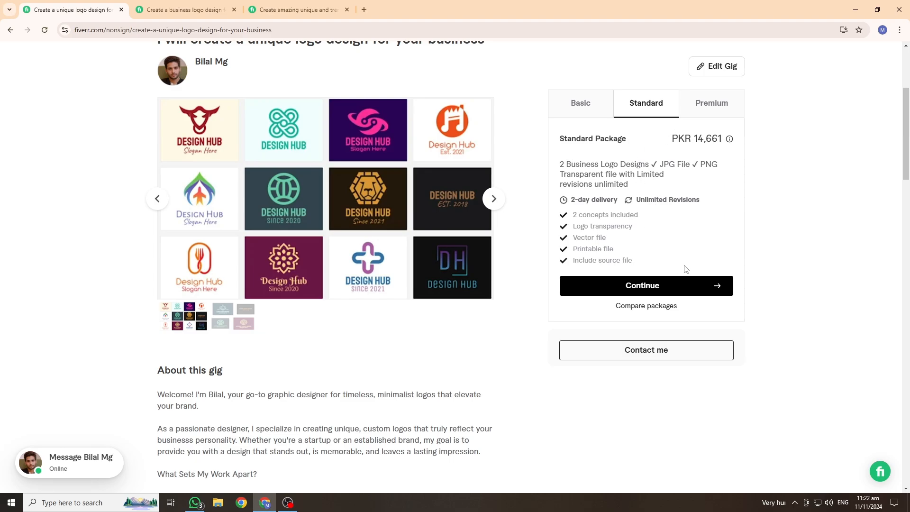
pyautogui.click(714, 105)
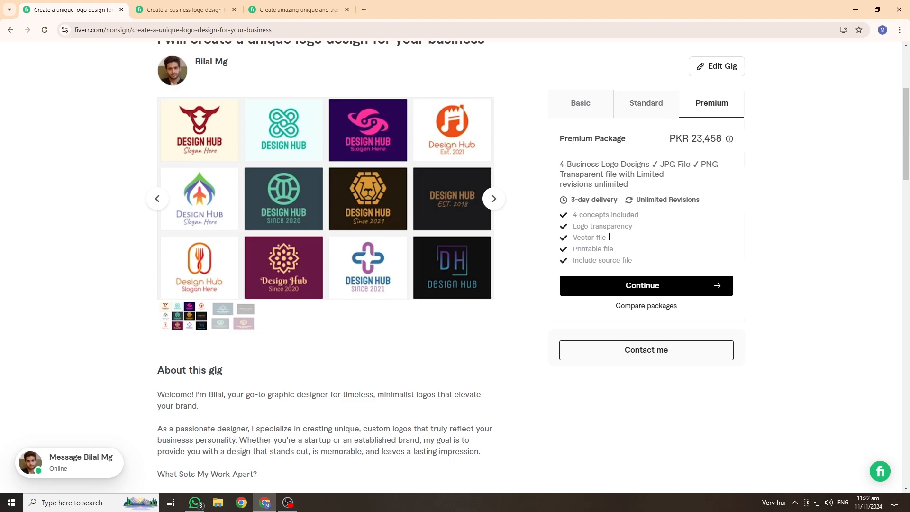
# Step: Read the About this gig description and look back over the Gig's title and gallery images
pyautogui.scroll(-4, 185, 221)
pyautogui.moveTo(157, 183); pyautogui.dragTo(402, 429)
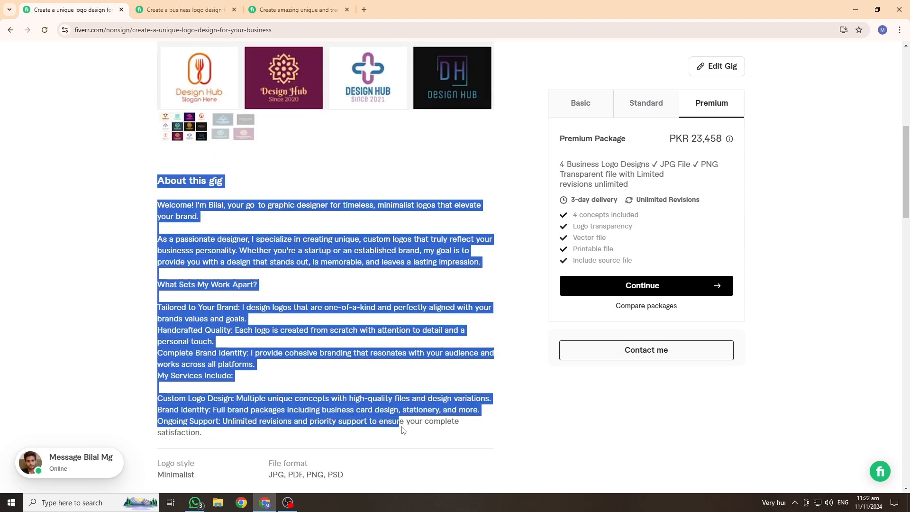
pyautogui.scroll(8, 641, 439)
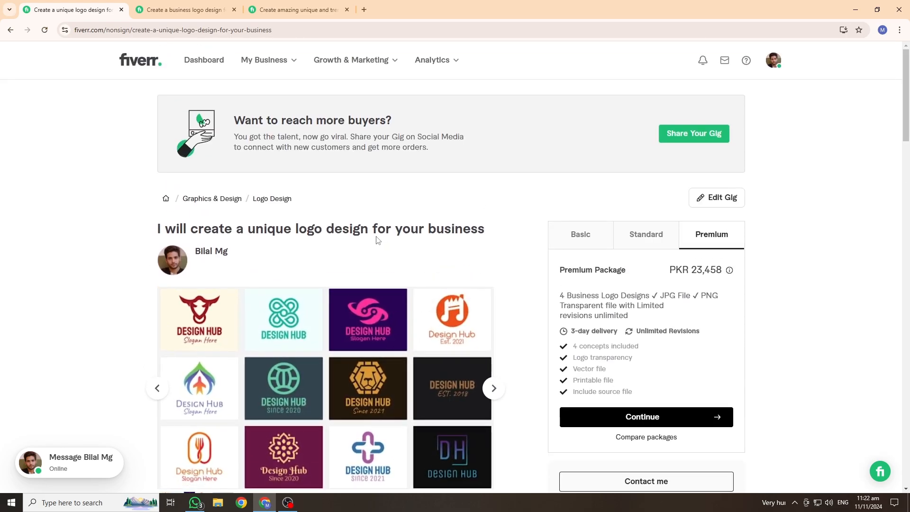
pyautogui.scroll(-1, 743, 280)
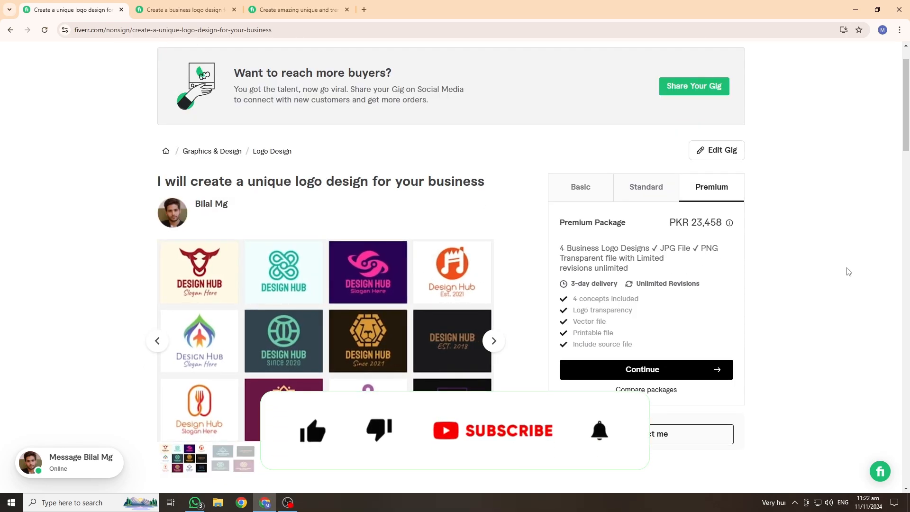